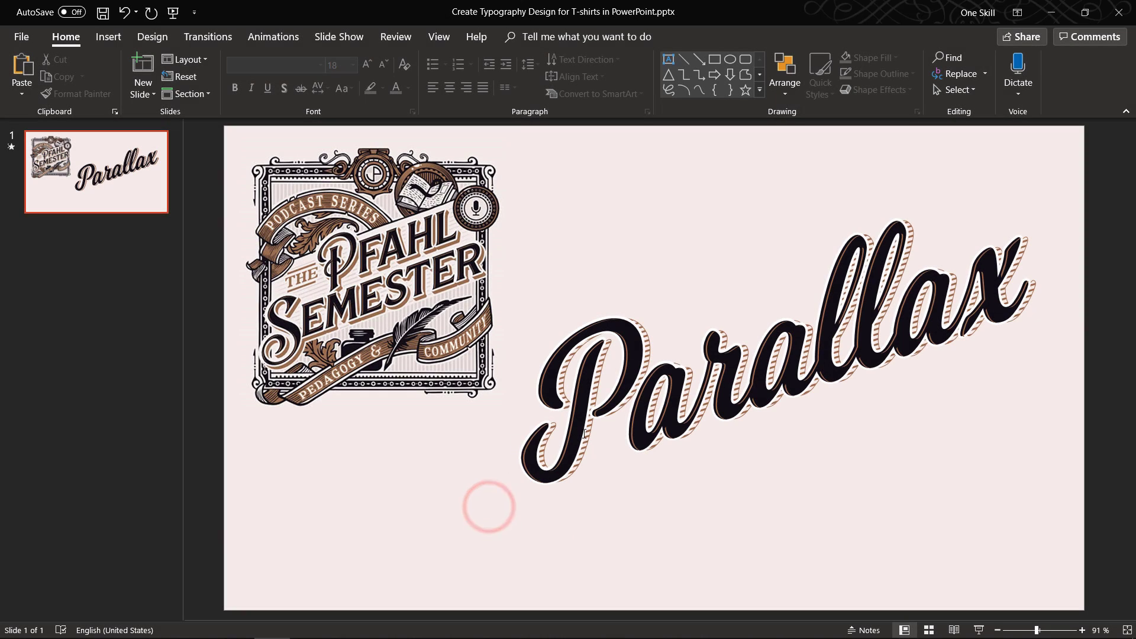
Move both Parallax text objects over the badge, then put them back in place
{"action": "mouse_move", "coordinate": [460, 521]}
{"action": "left_mouse_down"}
{"action": "mouse_move", "coordinate": [789, 347]}
{"action": "mouse_move", "coordinate": [1095, 163]}
{"action": "left_mouse_up"}
{"action": "mouse_move", "coordinate": [943, 169]}
{"action": "left_mouse_down"}
{"action": "mouse_move", "coordinate": [862, 195]}
{"action": "mouse_move", "coordinate": [953, 193]}
{"action": "mouse_move", "coordinate": [819, 140]}
{"action": "mouse_move", "coordinate": [951, 144]}
{"action": "mouse_move", "coordinate": [932, 160]}
{"action": "left_mouse_up"}
{"action": "left_click", "coordinate": [973, 142]}
Switch to Chrome and scroll the logo inspiration page to the Pfahl Semester badge
{"action": "key", "text": "alt+Tab"}
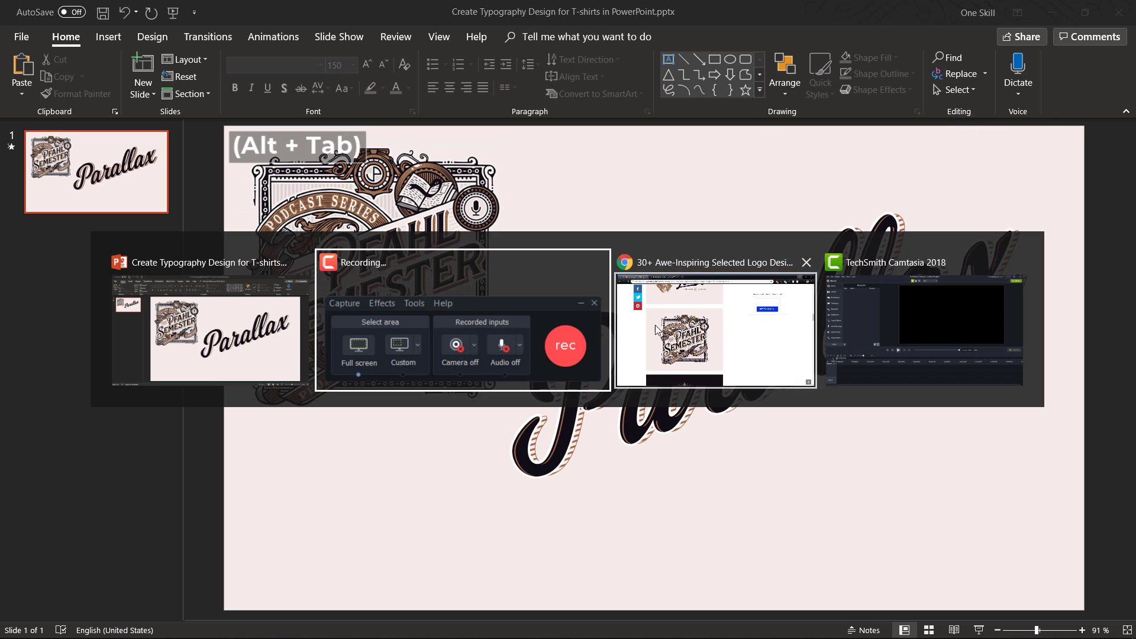
{"action": "left_click", "coordinate": [678, 336], "text": "alt"}
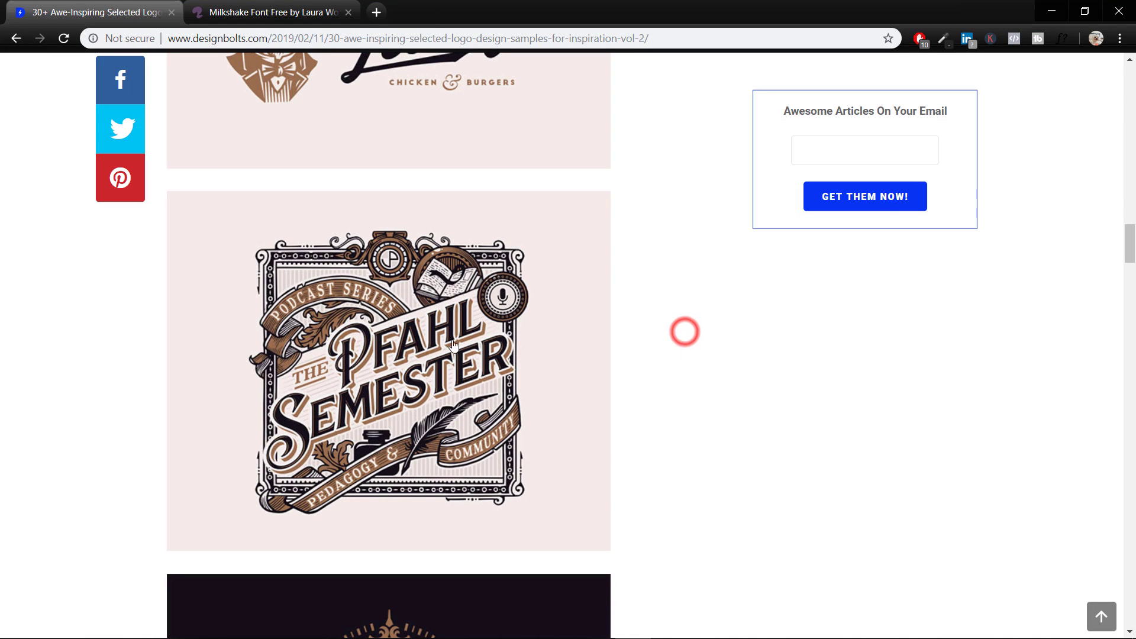
{"action": "scroll", "coordinate": [685, 335], "scroll_direction": "up", "scroll_amount": 6}
{"action": "scroll", "coordinate": [413, 378], "scroll_direction": "down", "scroll_amount": 5}
{"action": "scroll", "coordinate": [412, 378], "scroll_direction": "down", "scroll_amount": 3}
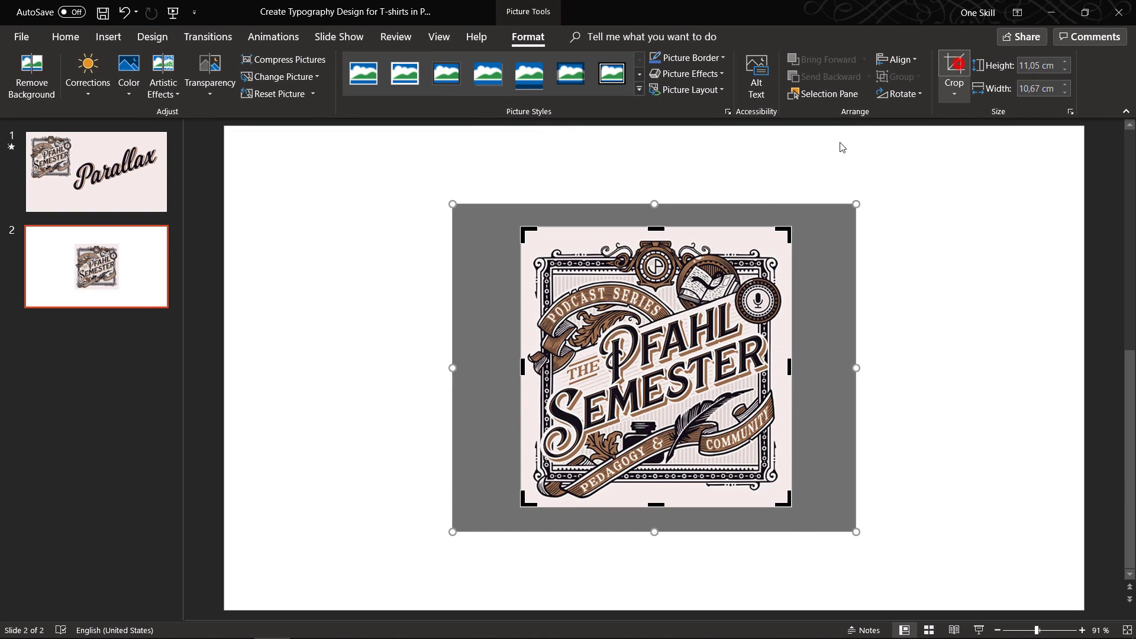
Move the cropped badge to the upper left and give slide 2 a solid pale pink background
{"action": "left_click_drag", "start_coordinate": [621, 372], "coordinate": [360, 287]}
{"action": "left_click", "coordinate": [661, 273]}
{"action": "right_click", "coordinate": [661, 274]}
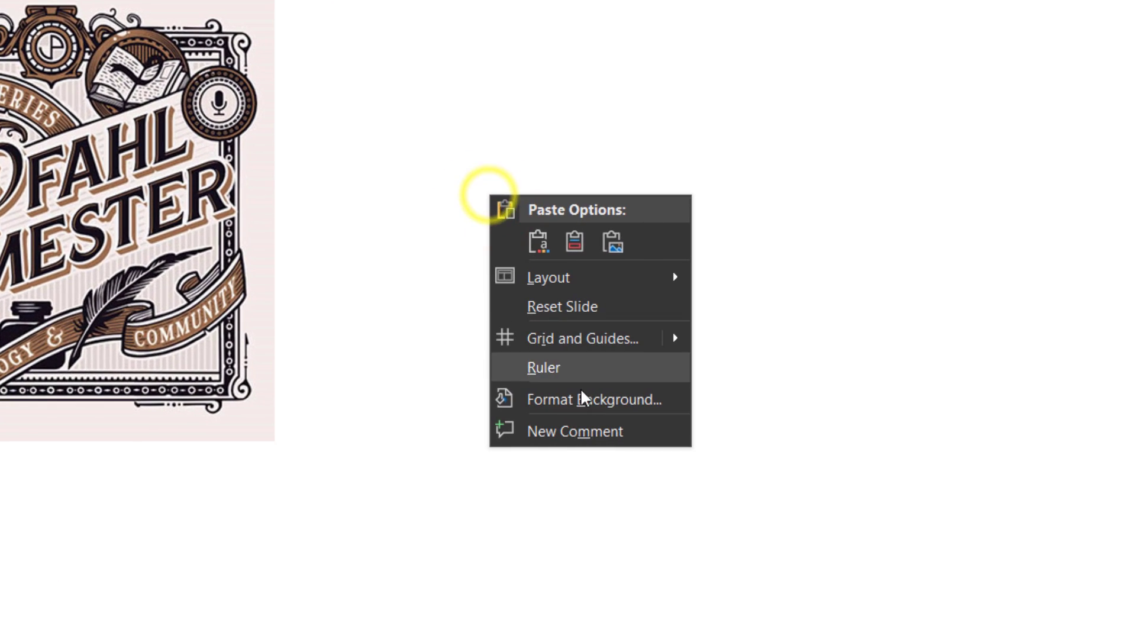
{"action": "left_click", "coordinate": [718, 397]}
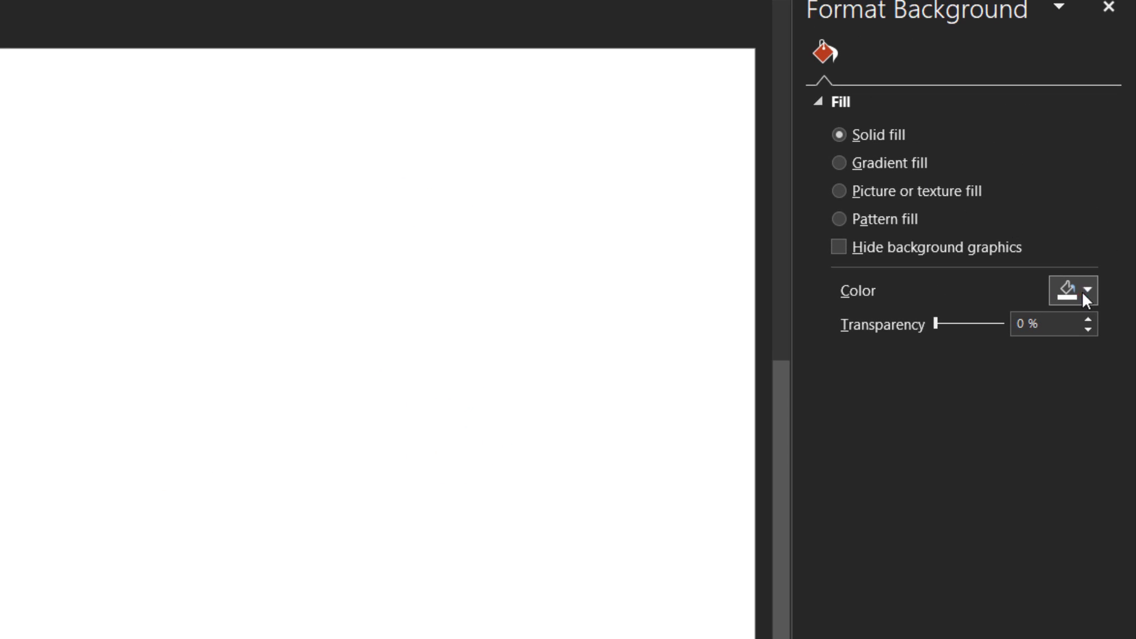
{"action": "left_click", "coordinate": [1086, 290]}
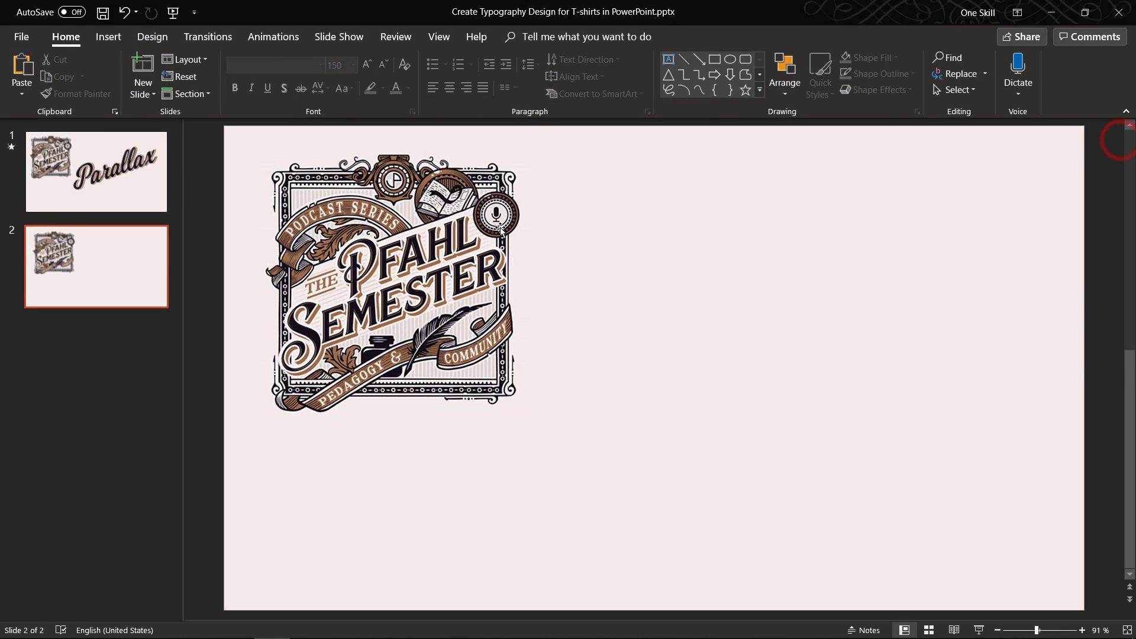
Add a text box reading 'Parallax' on slide 2 at 160 point size
{"action": "left_click", "coordinate": [130, 173]}
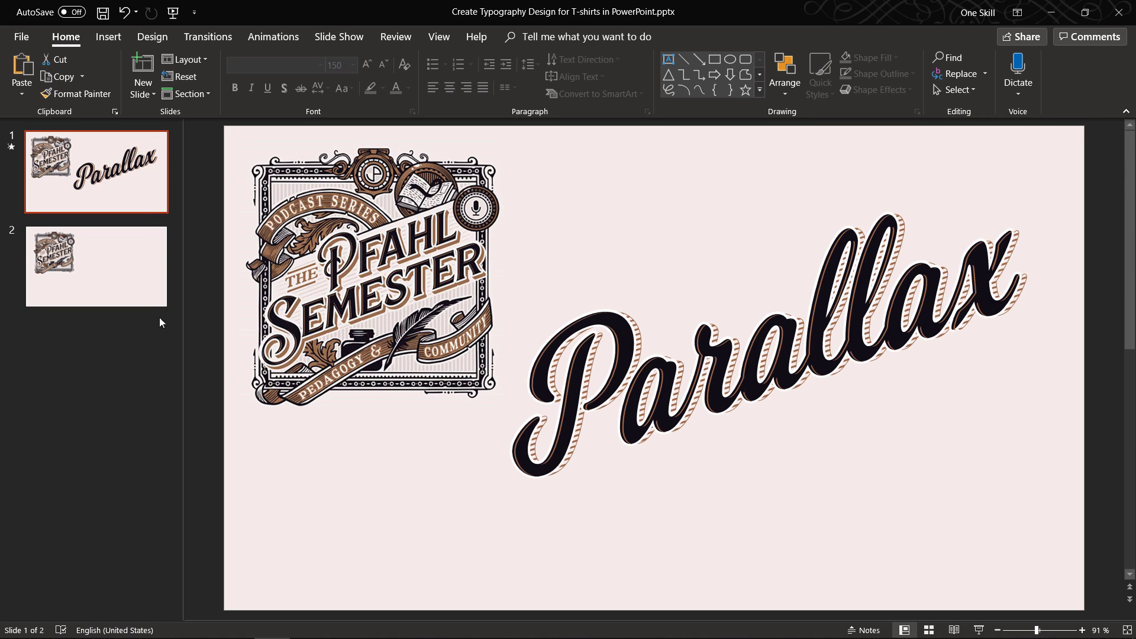
{"action": "left_click", "coordinate": [137, 270]}
{"action": "left_click", "coordinate": [107, 36]}
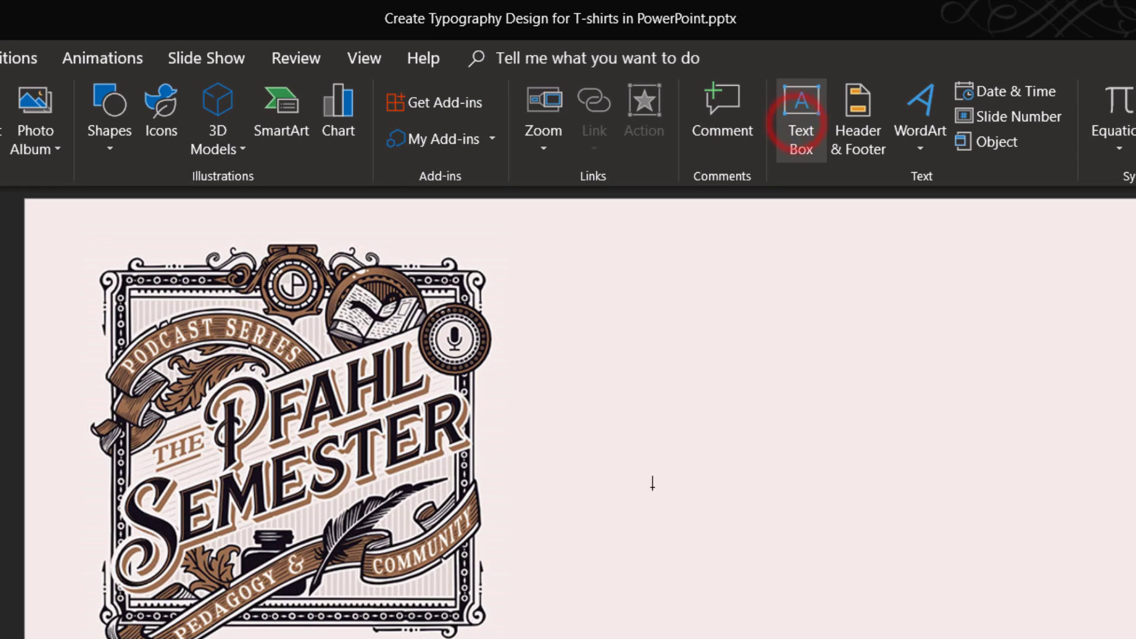
{"action": "left_click", "coordinate": [653, 484]}
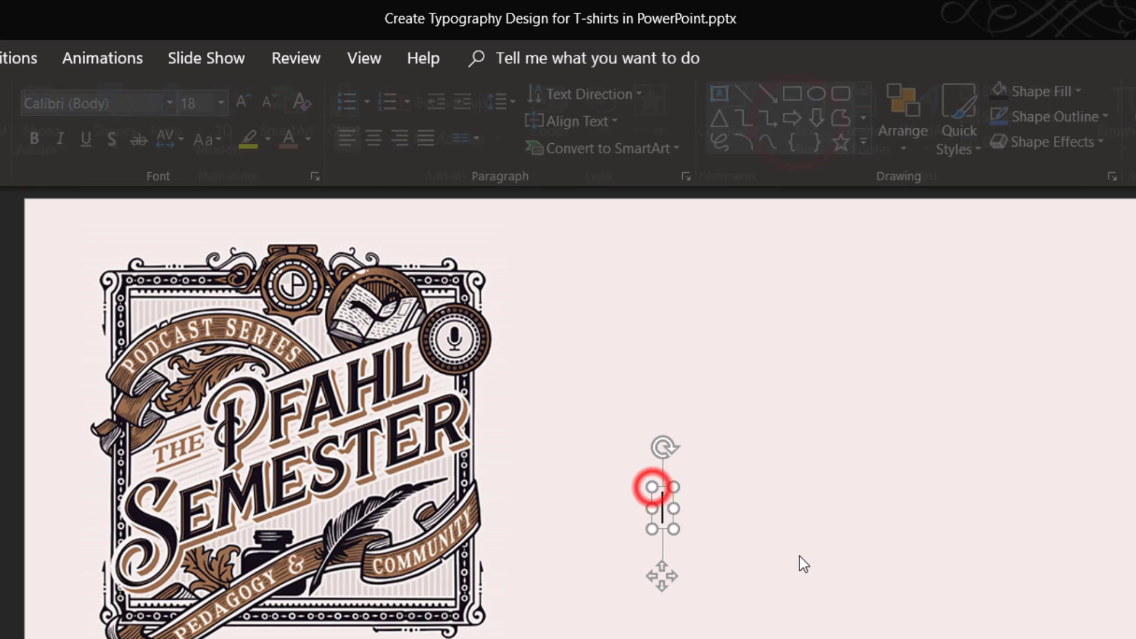
{"action": "type", "text": "Parallax"}
{"action": "key", "text": "ctrl+a"}
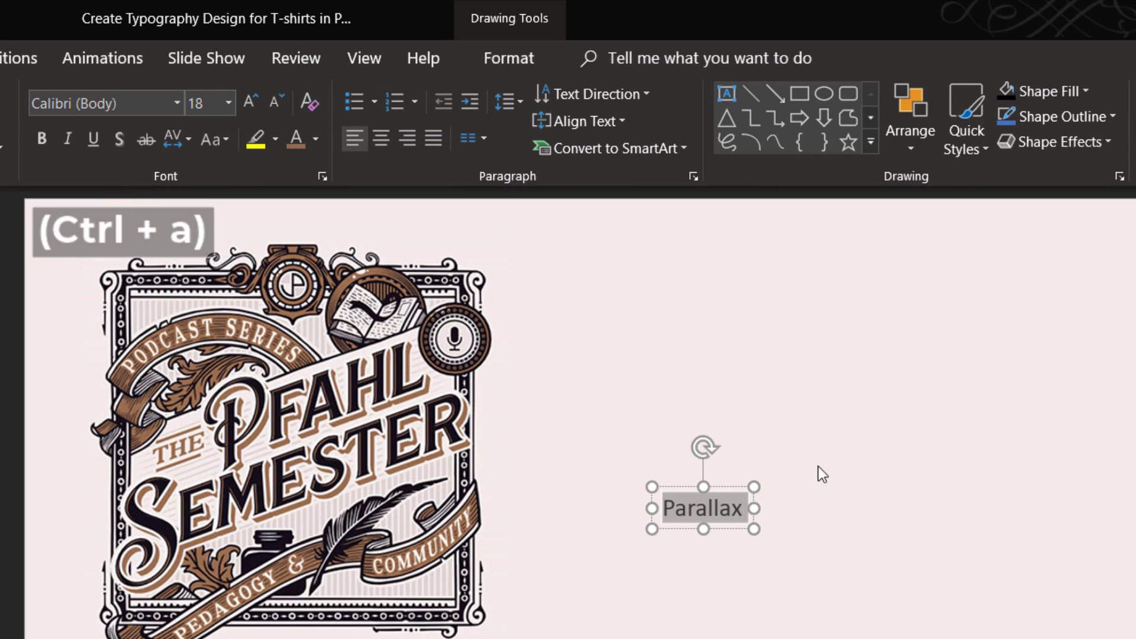
{"action": "left_click", "coordinate": [215, 102]}
{"action": "type", "text": "160"}
{"action": "key", "text": "Return"}
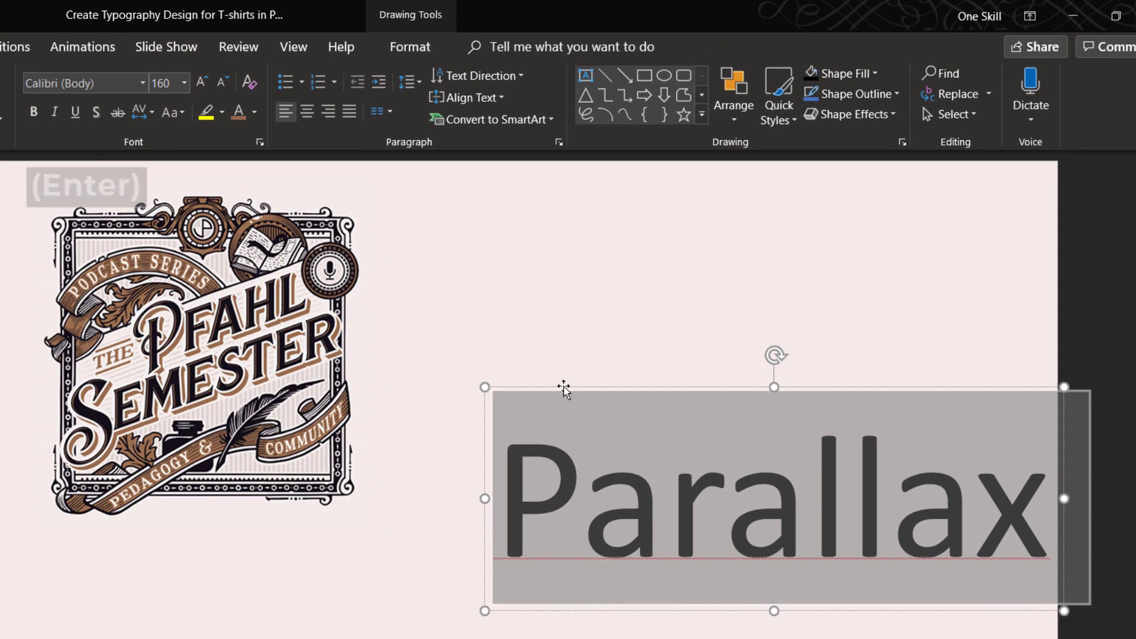
Set Parallax in the Milkshake font and place it beside the badge
{"action": "left_click", "coordinate": [693, 478]}
{"action": "left_click_drag", "start_coordinate": [502, 357], "coordinate": [456, 342]}
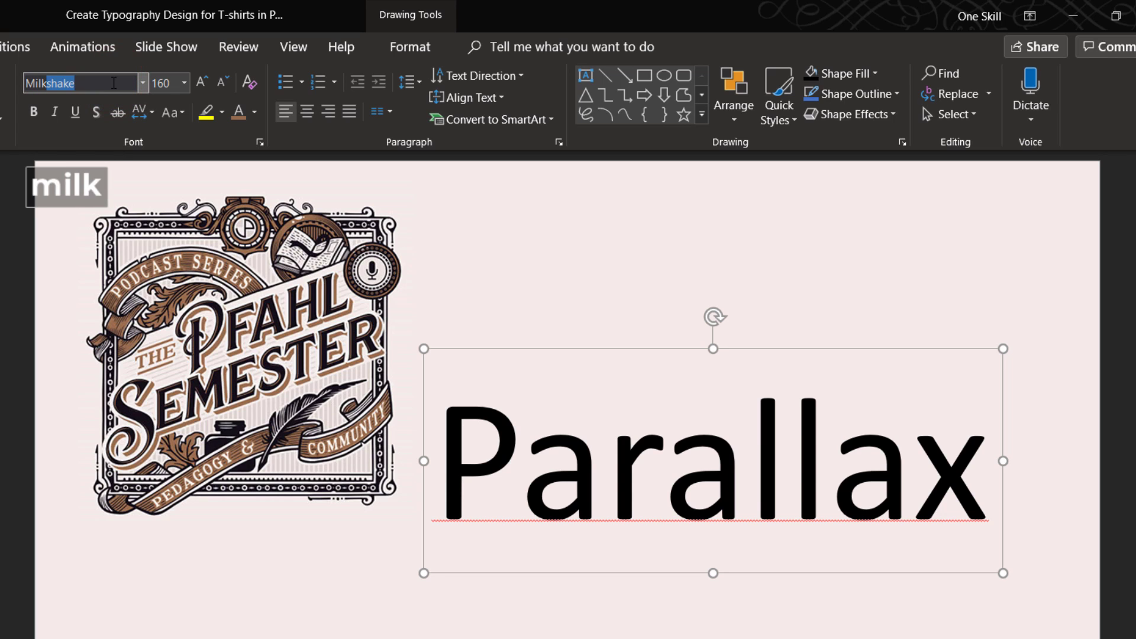
{"action": "left_click", "coordinate": [114, 83]}
{"action": "type", "text": "milk"}
{"action": "key", "text": "Return"}
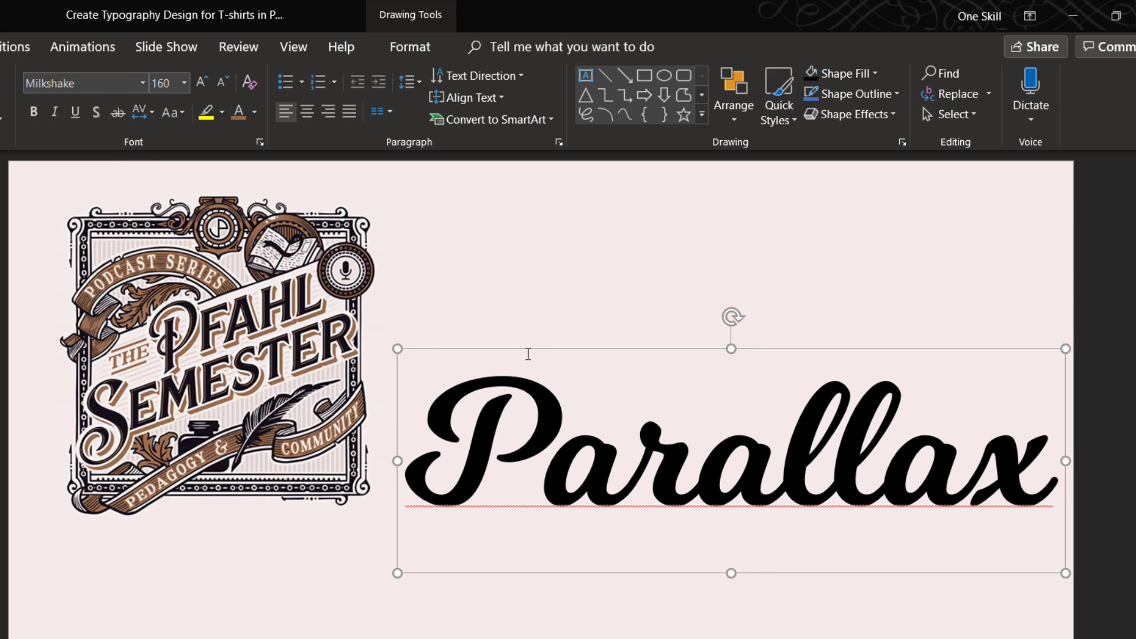
{"action": "left_click", "coordinate": [526, 349]}
{"action": "left_click", "coordinate": [87, 84]}
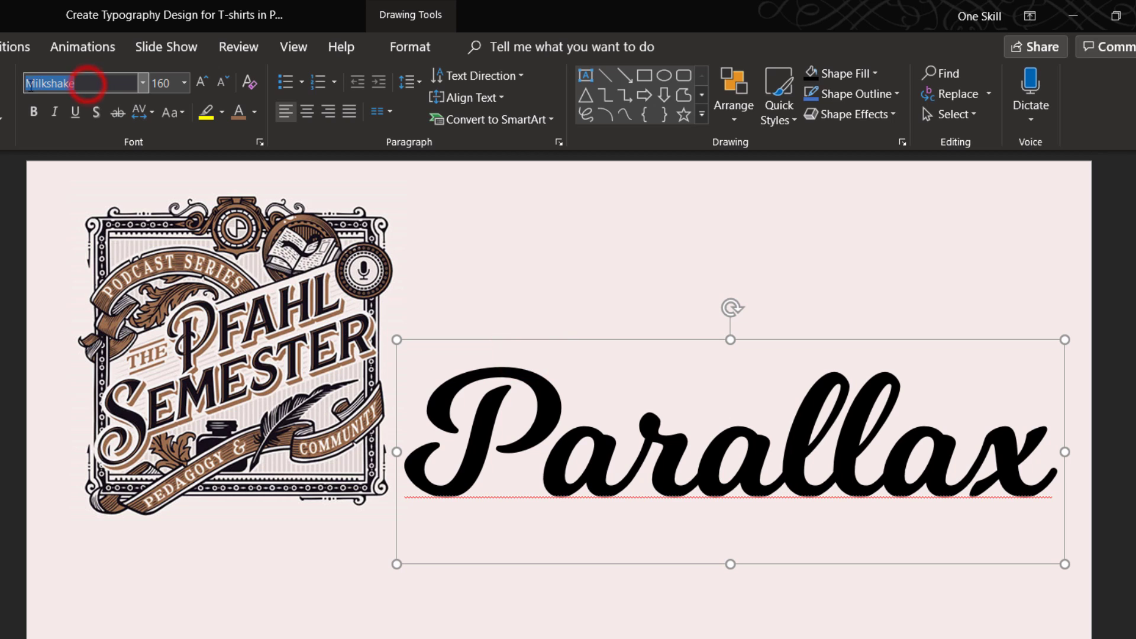
{"action": "key", "text": "alt+Tab"}
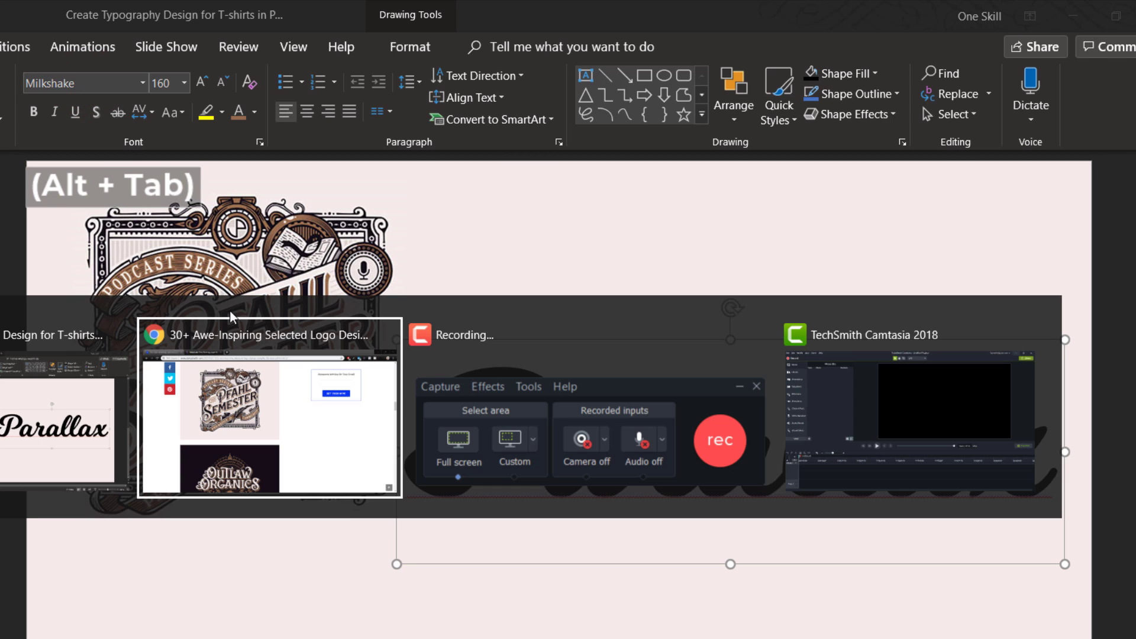
{"action": "left_click", "coordinate": [236, 335], "text": "alt"}
{"action": "left_click", "coordinate": [278, 12]}
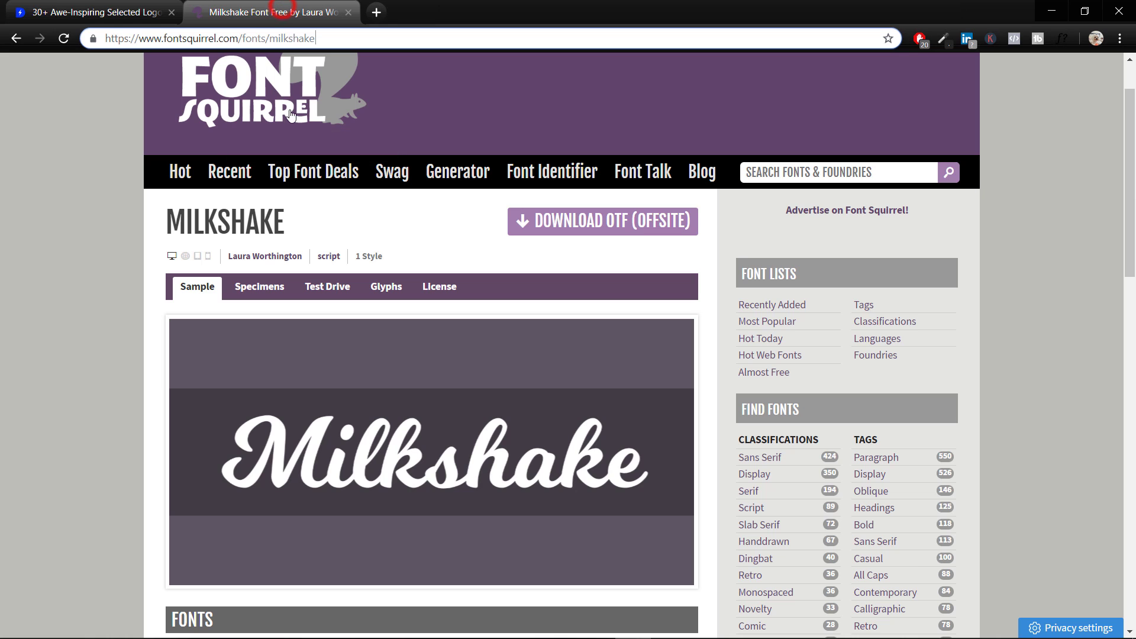
{"action": "left_click_drag", "start_coordinate": [166, 218], "coordinate": [294, 220]}
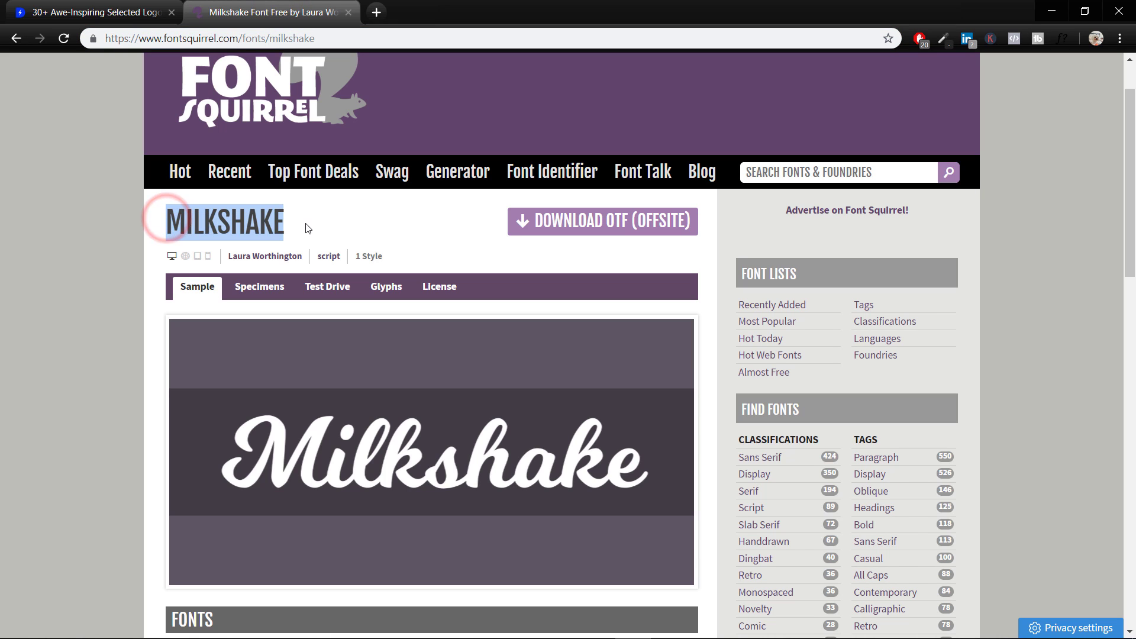
{"action": "left_click", "coordinate": [360, 40]}
{"action": "left_click", "coordinate": [348, 223]}
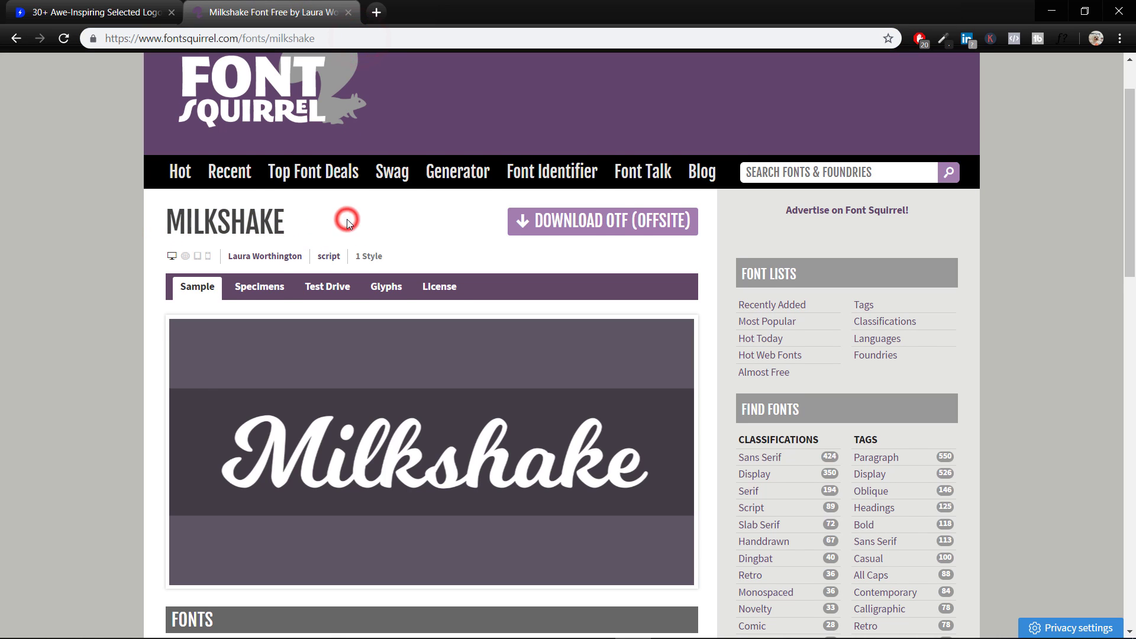
{"action": "scroll", "coordinate": [349, 222], "scroll_direction": "down", "scroll_amount": 6}
{"action": "scroll", "coordinate": [350, 219], "scroll_direction": "up", "scroll_amount": 8}
{"action": "key", "text": "alt+Tab"}
Stop Parallax being flagged as misspelled with Ignore All
{"action": "left_click", "coordinate": [683, 224]}
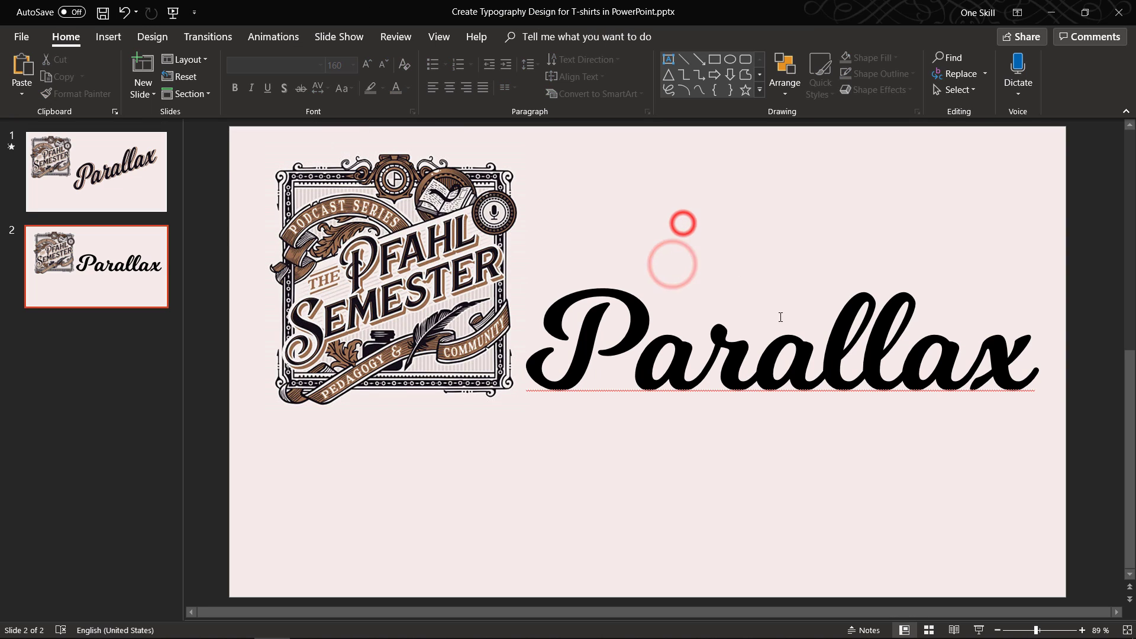
{"action": "right_click", "coordinate": [713, 355]}
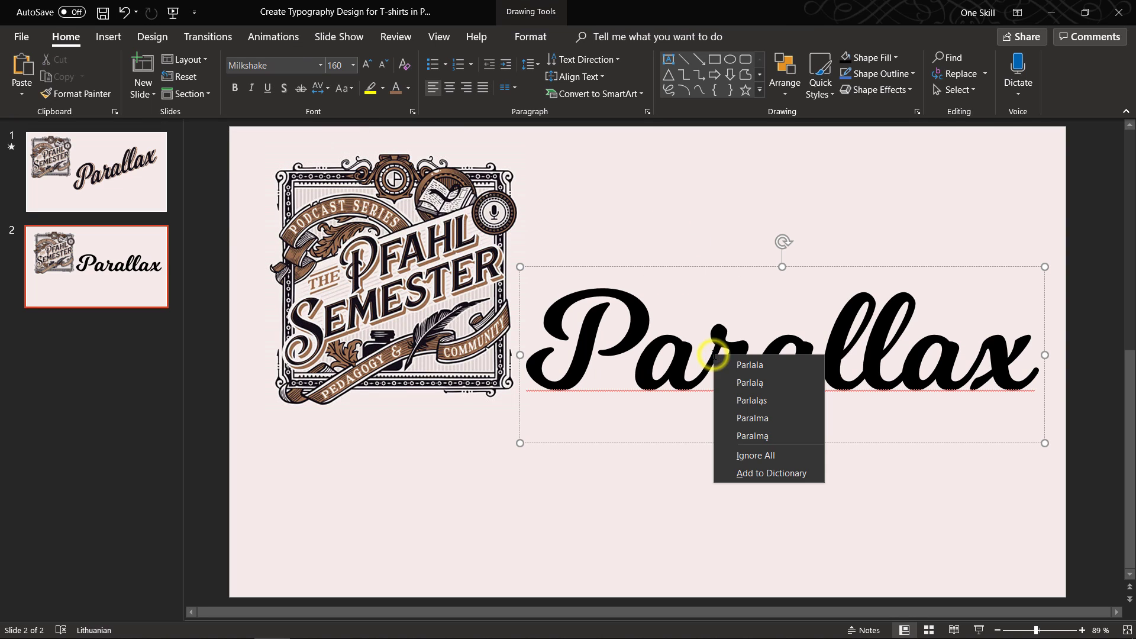
{"action": "left_click", "coordinate": [771, 456]}
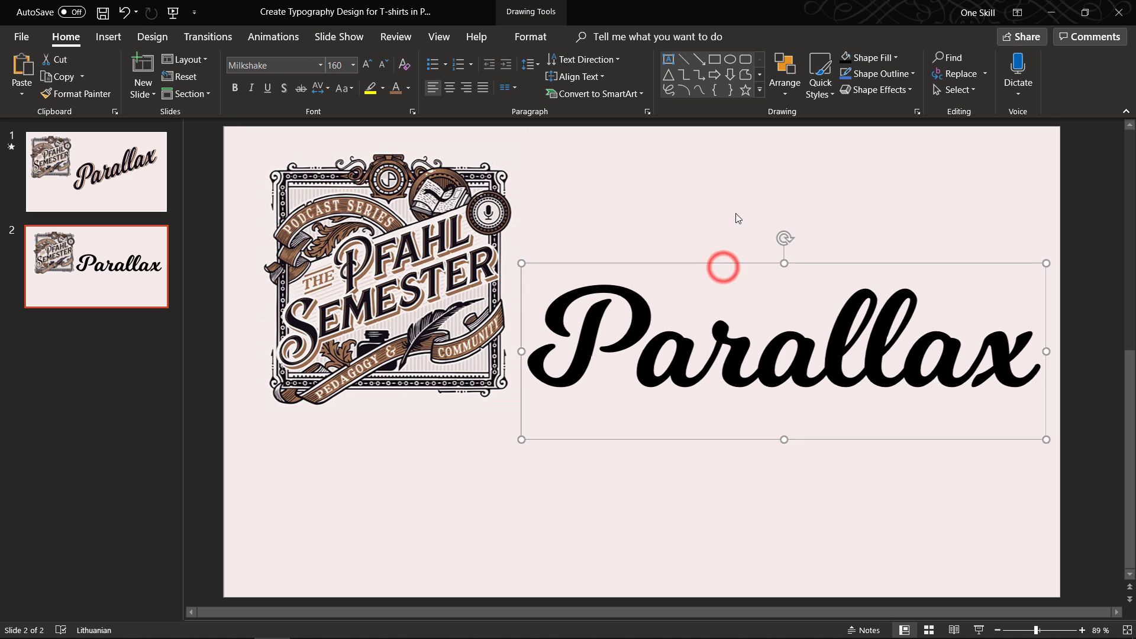
Draw a straight line and make it red with a 6 pt weight
{"action": "left_click", "coordinate": [736, 213]}
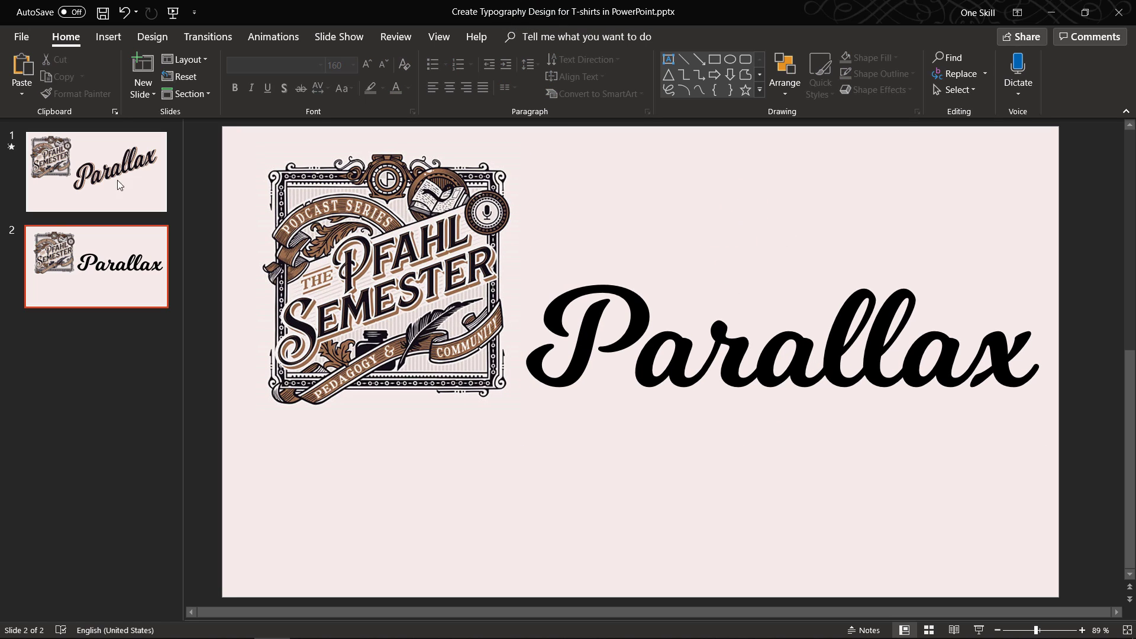
{"action": "left_click", "coordinate": [108, 37]}
{"action": "left_click", "coordinate": [278, 91]}
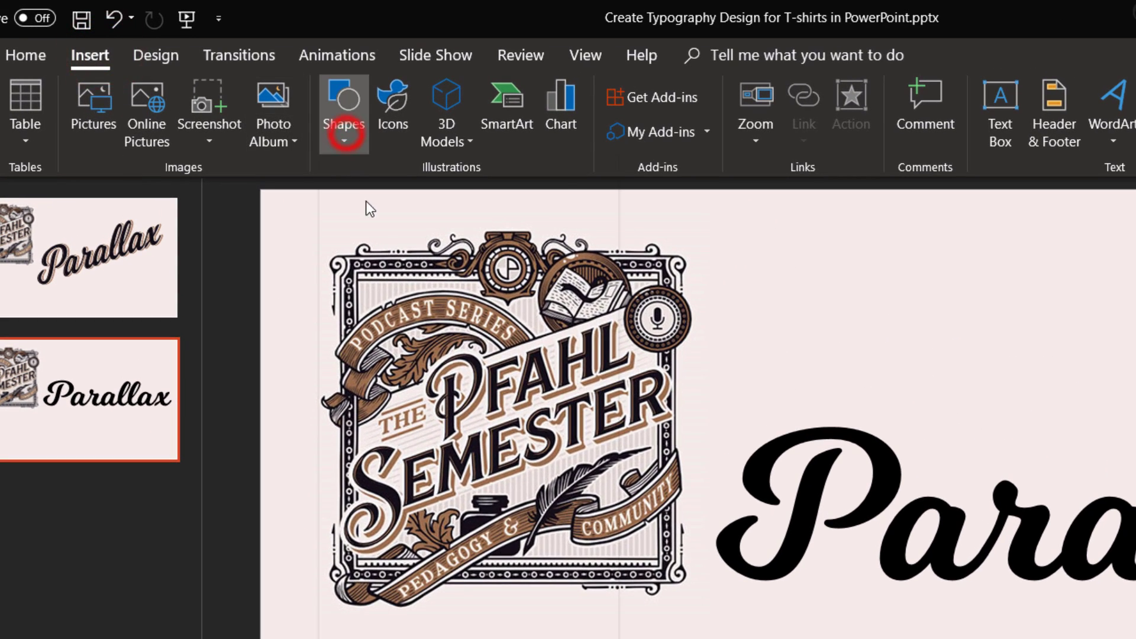
{"action": "left_click", "coordinate": [361, 193]}
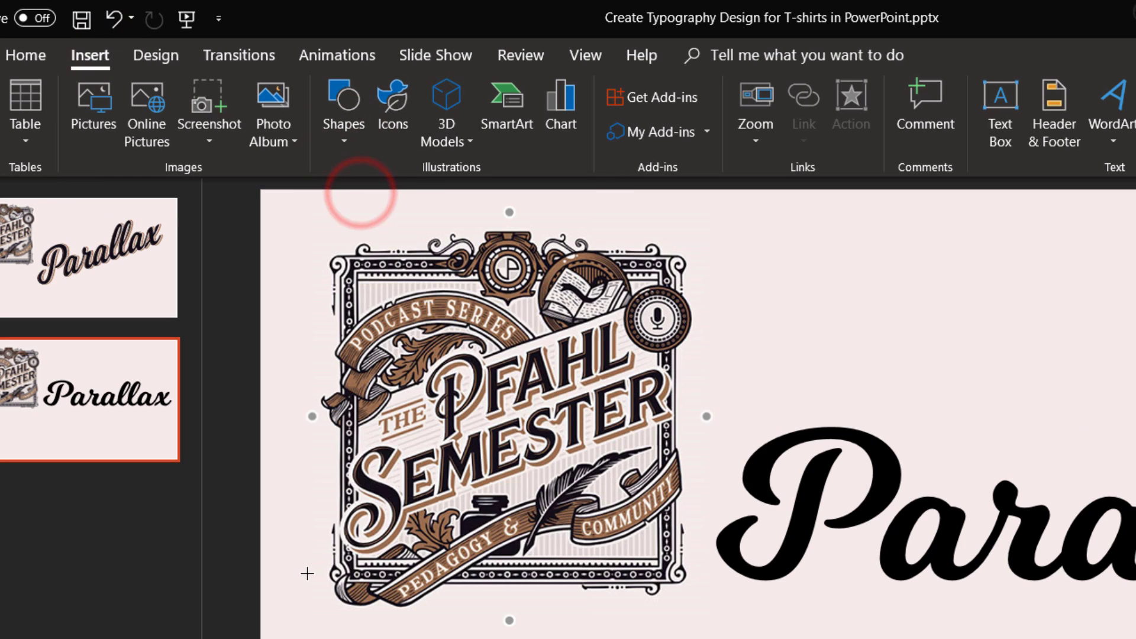
{"action": "left_click_drag", "start_coordinate": [782, 389], "coordinate": [782, 389]}
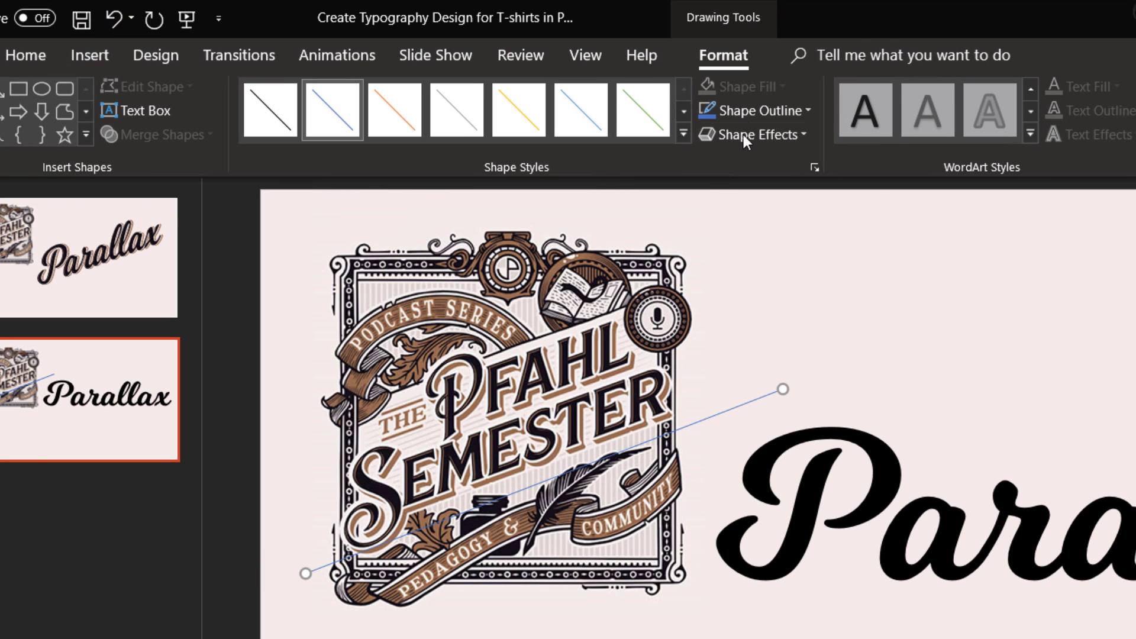
{"action": "left_click", "coordinate": [761, 108]}
{"action": "left_click", "coordinate": [724, 277]}
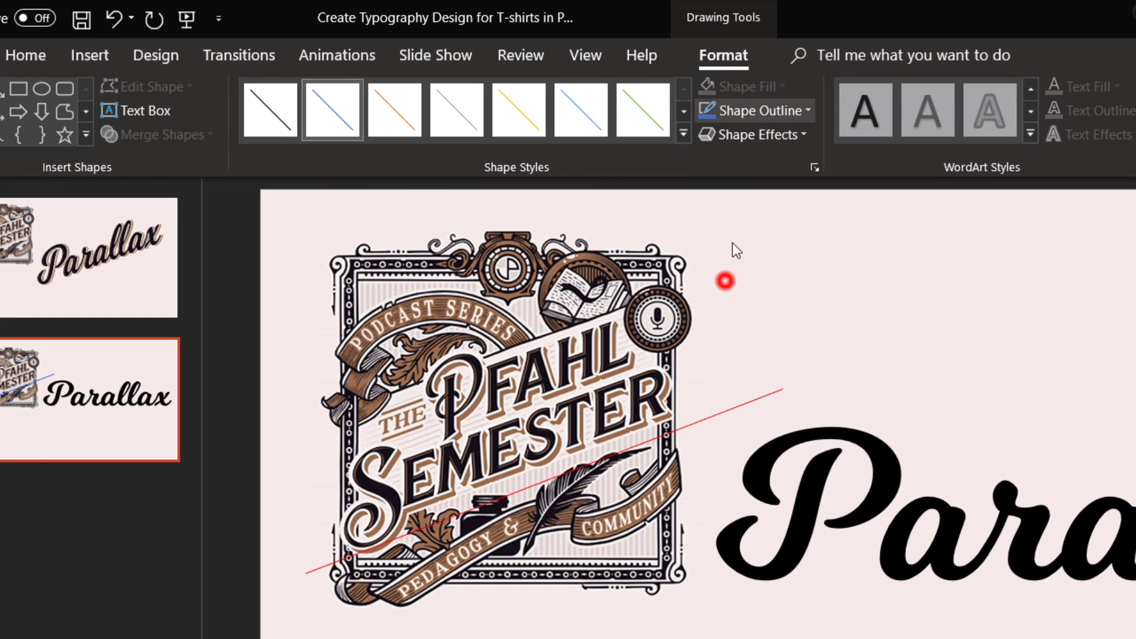
{"action": "left_click", "coordinate": [767, 109]}
{"action": "mouse_move", "coordinate": [752, 422]}
{"action": "left_click", "coordinate": [984, 610]}
Position and lengthen the red line so it slants beneath Parallax, ending under the x
{"action": "left_click_drag", "start_coordinate": [506, 499], "coordinate": [490, 485]}
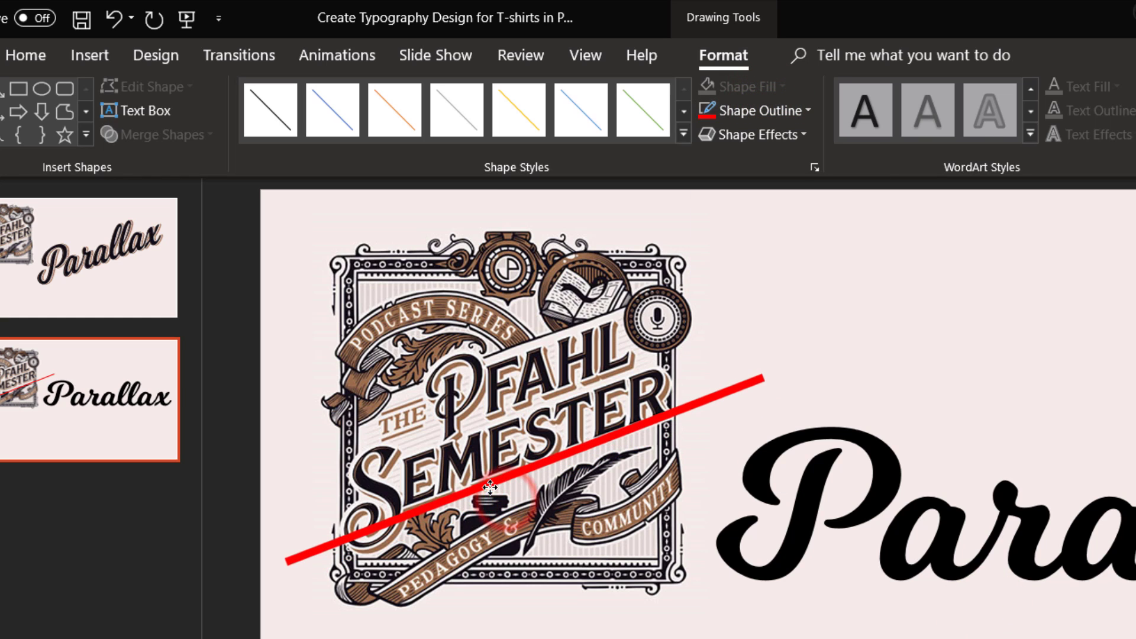
{"action": "left_click_drag", "start_coordinate": [767, 382], "coordinate": [770, 383]}
{"action": "left_click_drag", "start_coordinate": [642, 396], "coordinate": [1135, 638]}
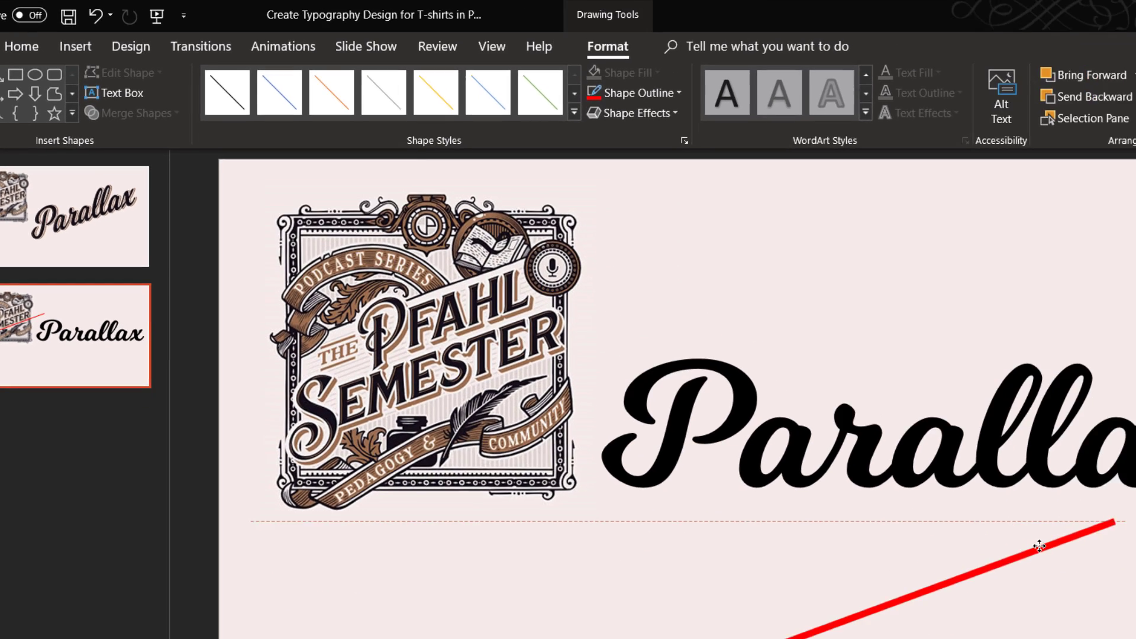
{"action": "left_click_drag", "start_coordinate": [1039, 545], "coordinate": [1052, 543]}
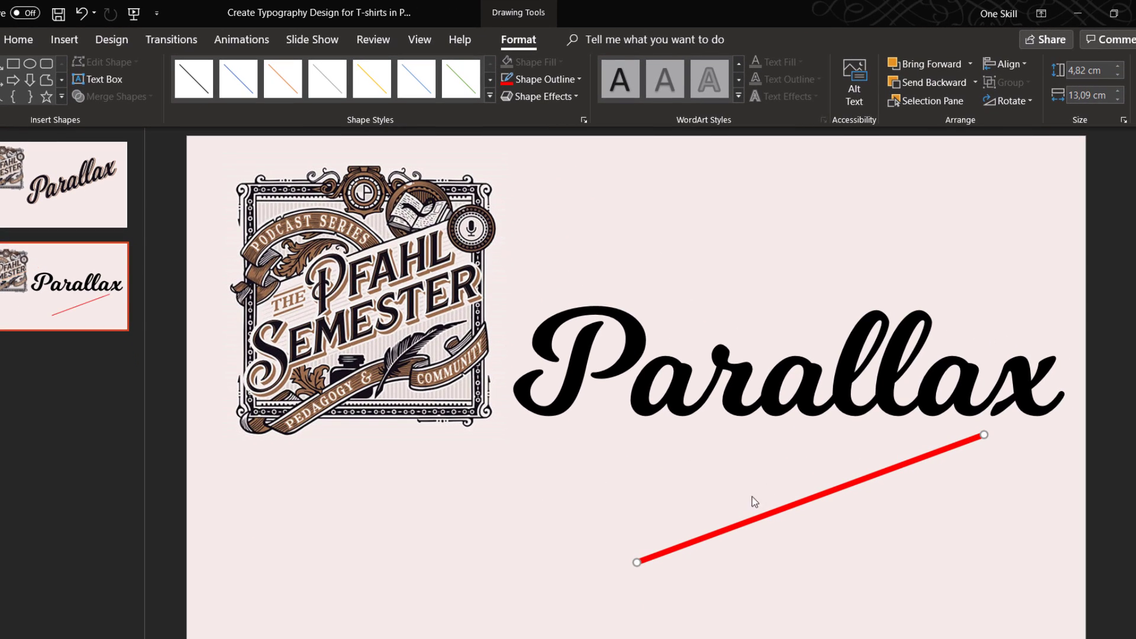
{"action": "left_click_drag", "start_coordinate": [634, 563], "coordinate": [547, 580]}
{"action": "left_click_drag", "start_coordinate": [417, 617], "coordinate": [477, 621]}
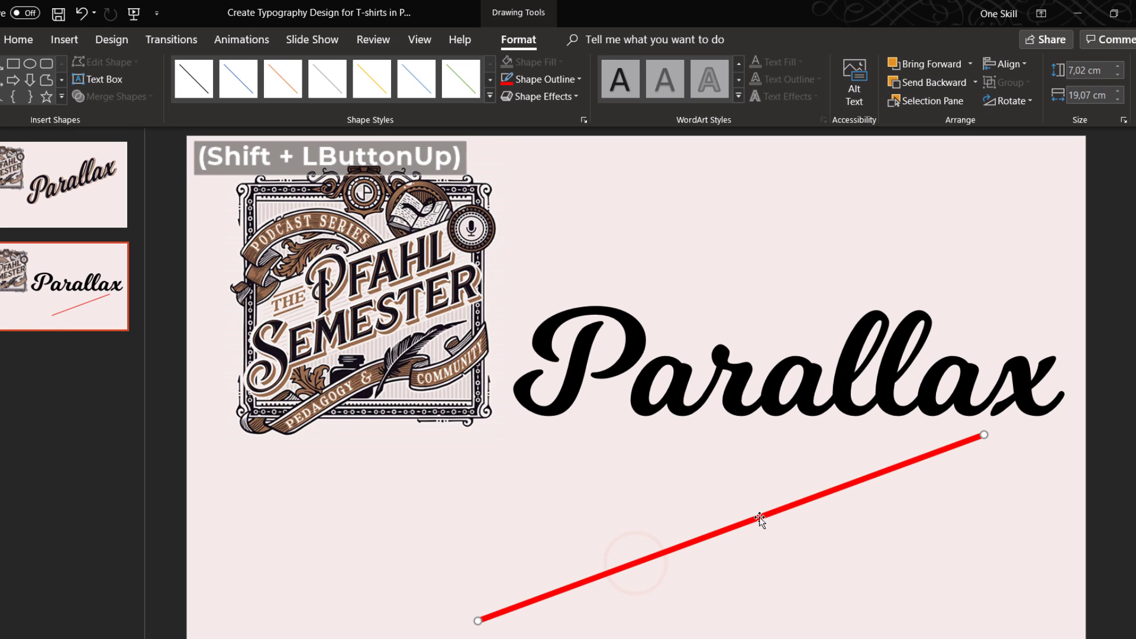
{"action": "left_click_drag", "start_coordinate": [771, 514], "coordinate": [829, 497]}
Apply the Slant Up transform text effect to Parallax
{"action": "left_click", "coordinate": [746, 356]}
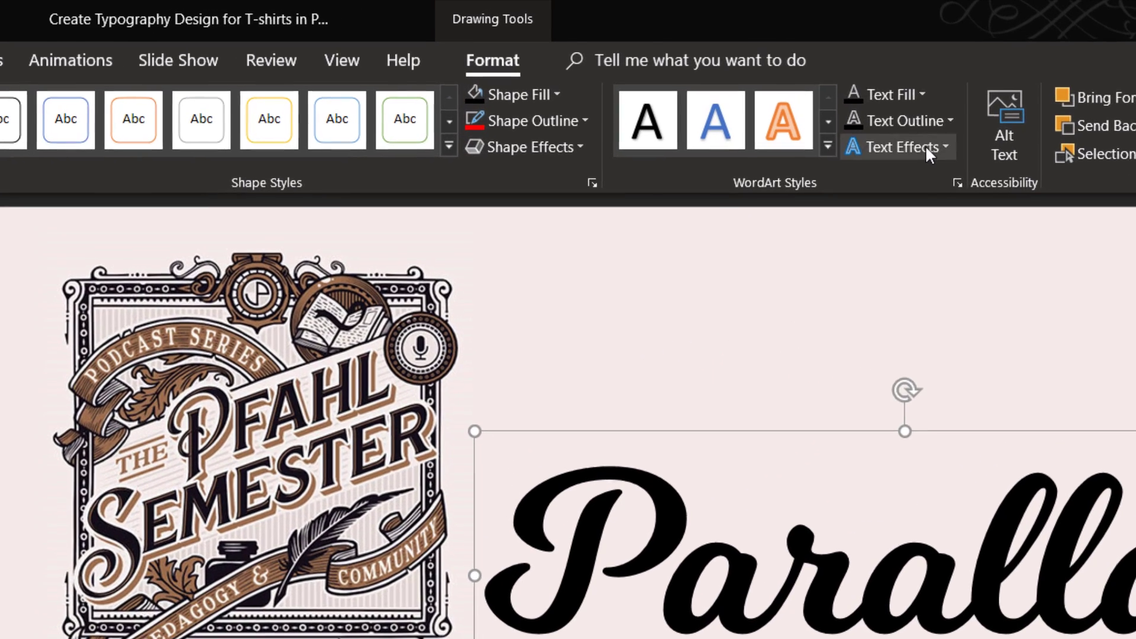
{"action": "left_click", "coordinate": [803, 96]}
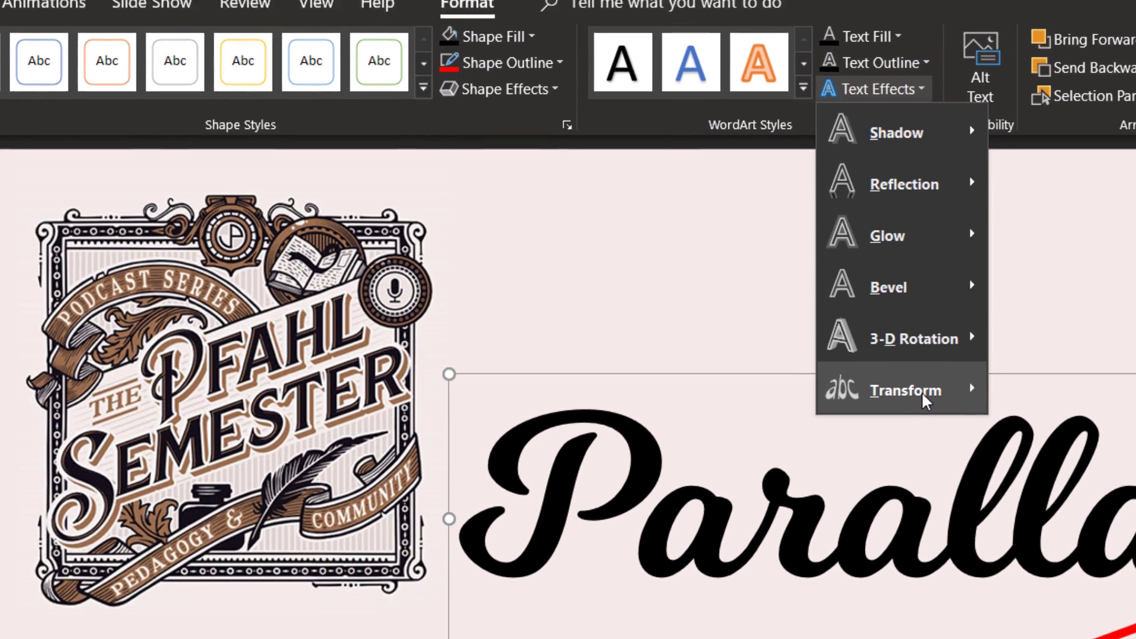
{"action": "mouse_move", "coordinate": [926, 449]}
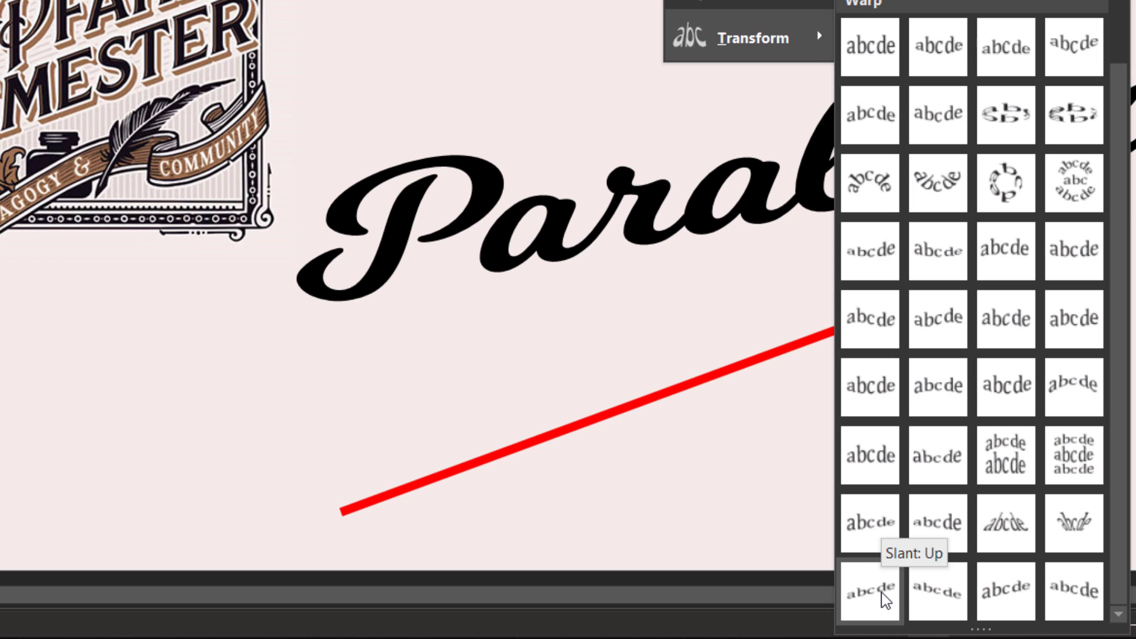
{"action": "left_click", "coordinate": [885, 598]}
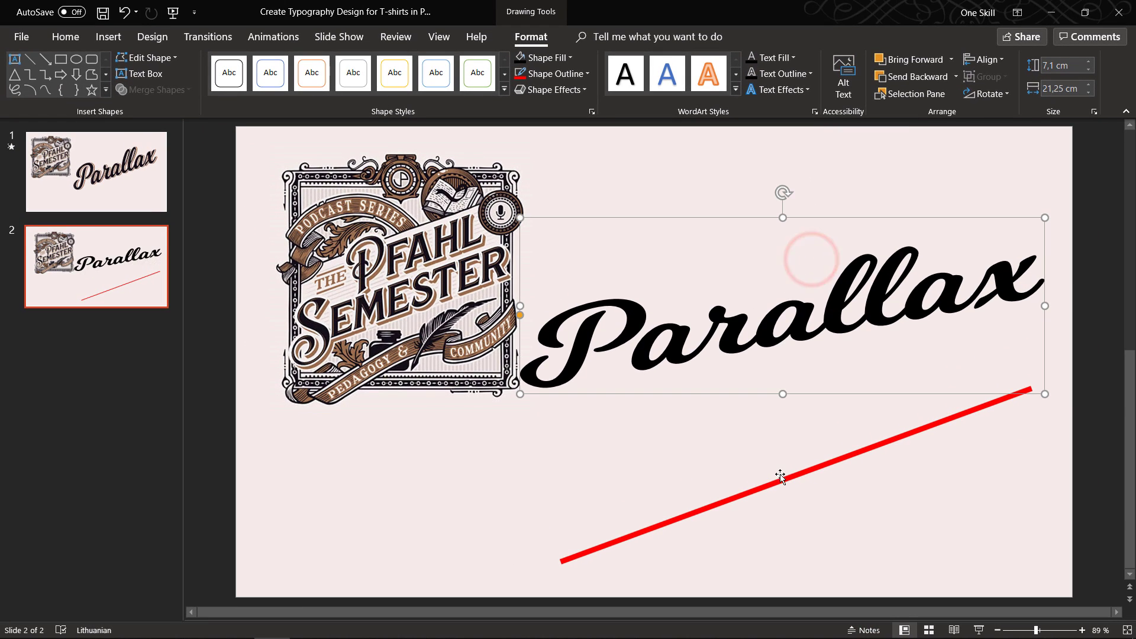
Stretch the Parallax box taller along the red guide line, then delete the line
{"action": "left_click_drag", "start_coordinate": [781, 477], "coordinate": [791, 427]}
{"action": "left_click", "coordinate": [766, 320]}
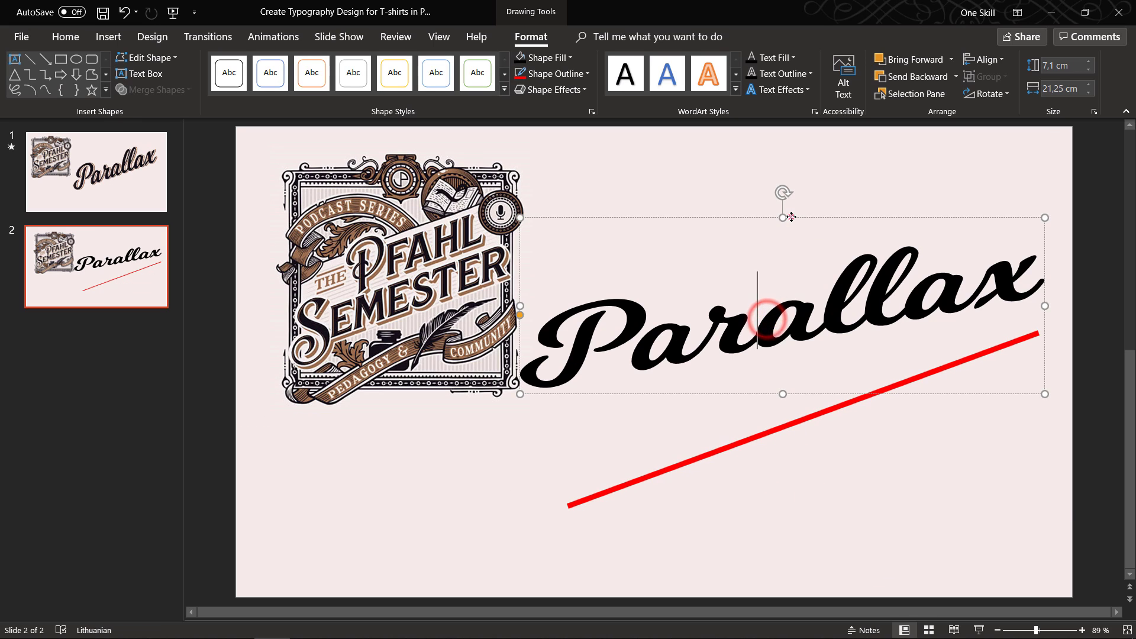
{"action": "left_click_drag", "start_coordinate": [791, 216], "coordinate": [824, 148]}
{"action": "left_click", "coordinate": [581, 509]}
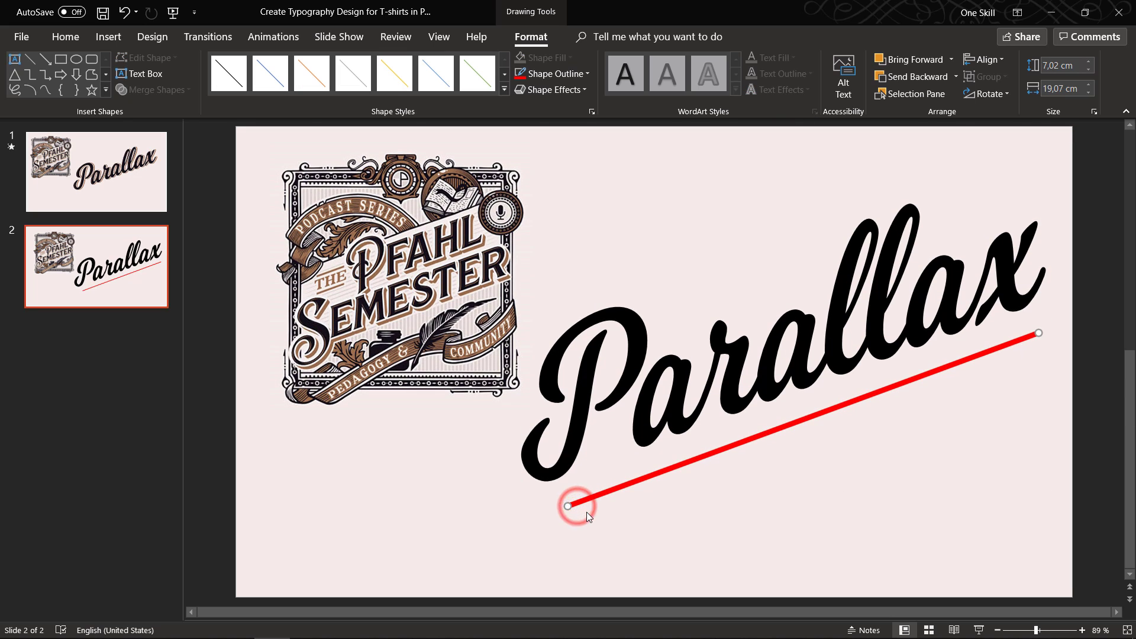
{"action": "key", "text": "Delete"}
Nudge Parallax down slightly and draw a rectangle covering it
{"action": "left_click", "coordinate": [664, 404]}
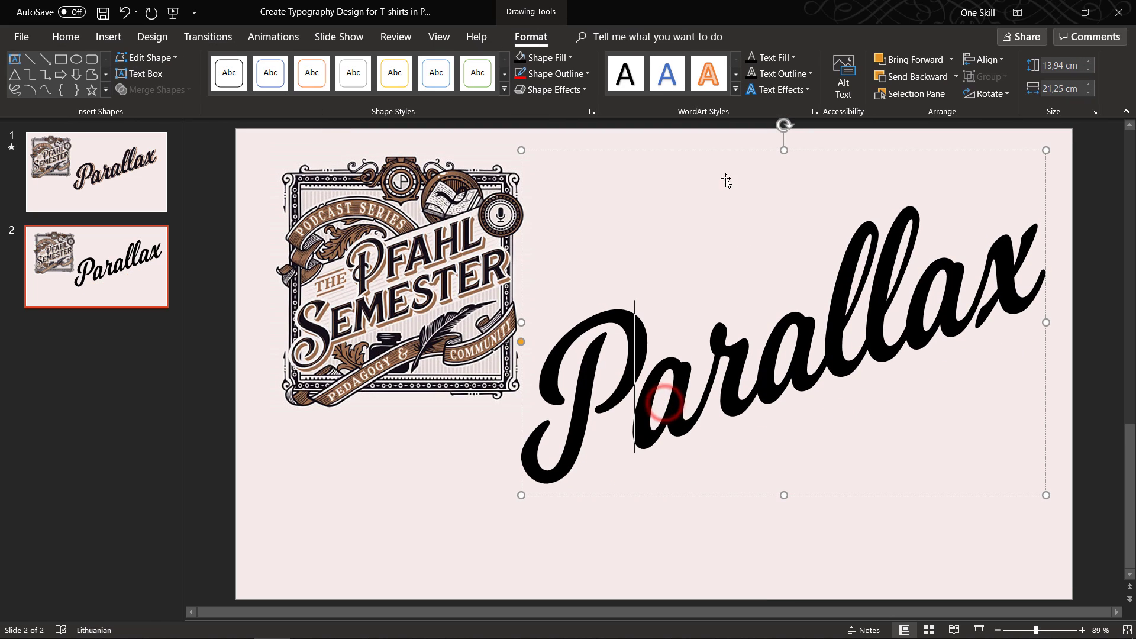
{"action": "left_click_drag", "start_coordinate": [728, 152], "coordinate": [729, 167]}
{"action": "left_click", "coordinate": [435, 431]}
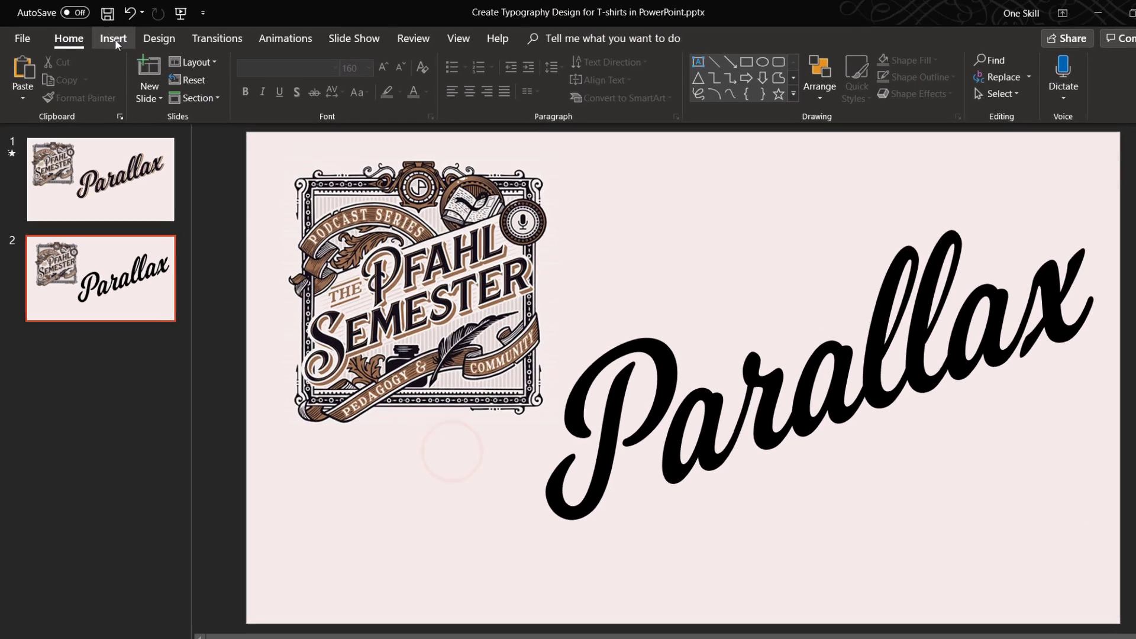
{"action": "left_click", "coordinate": [108, 37]}
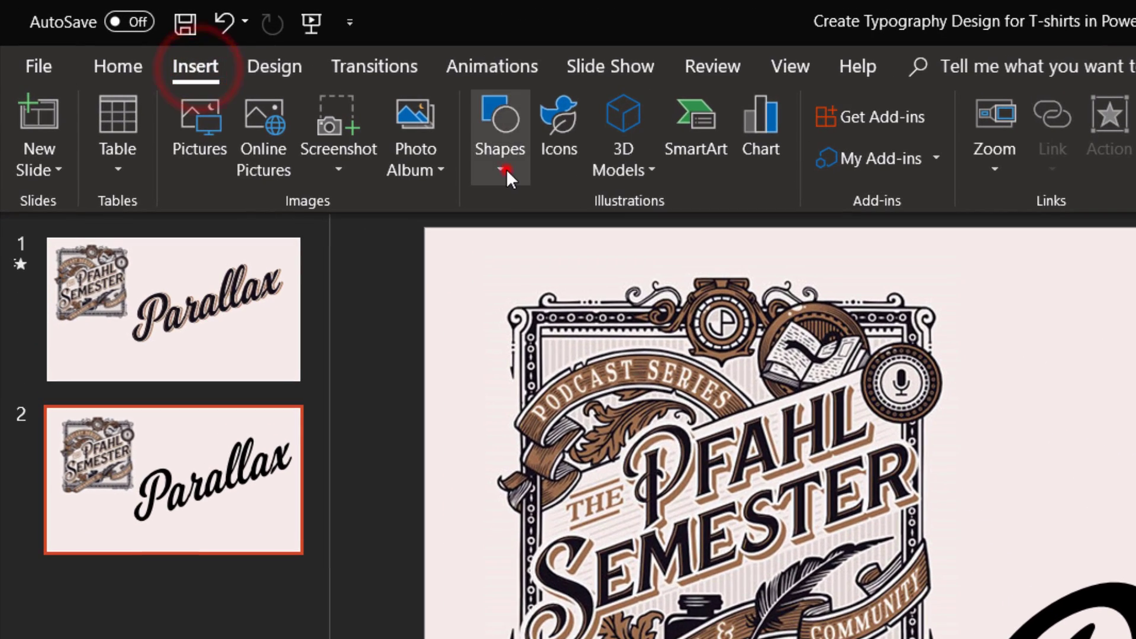
{"action": "left_click", "coordinate": [505, 168]}
{"action": "left_click", "coordinate": [569, 237]}
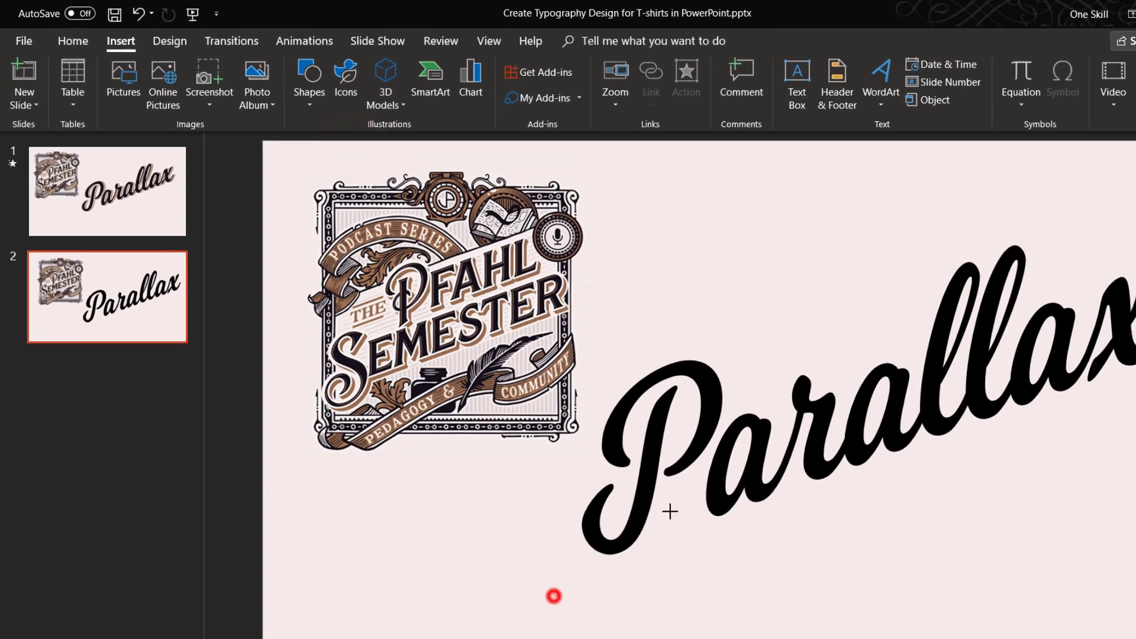
{"action": "left_click_drag", "start_coordinate": [817, 320], "coordinate": [497, 535]}
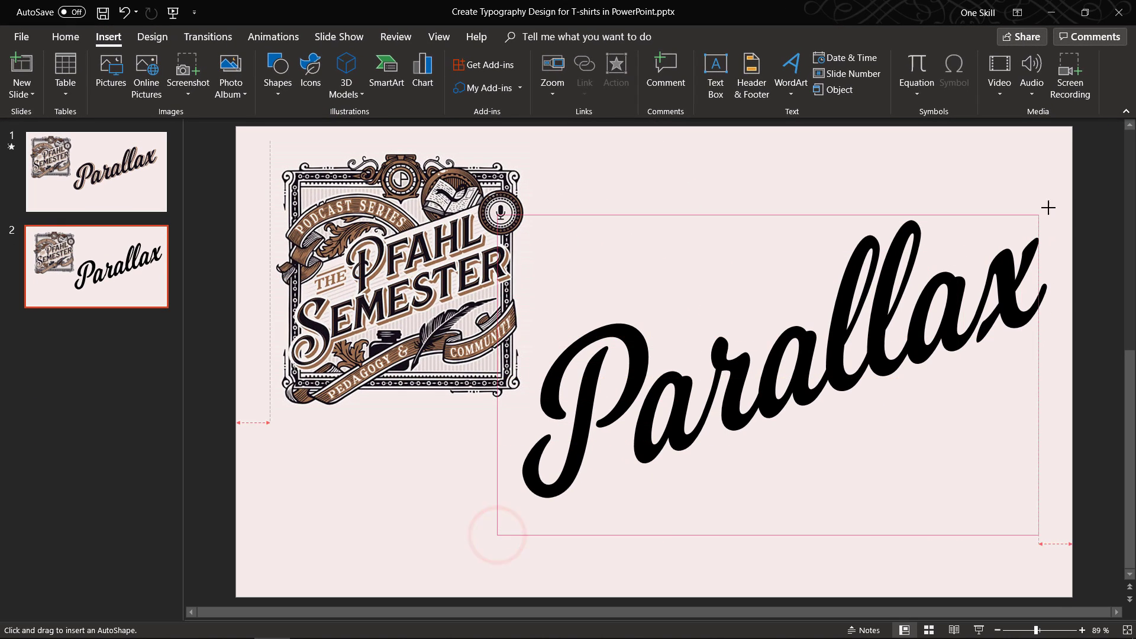
{"action": "left_click_drag", "start_coordinate": [1066, 177], "coordinate": [1065, 171]}
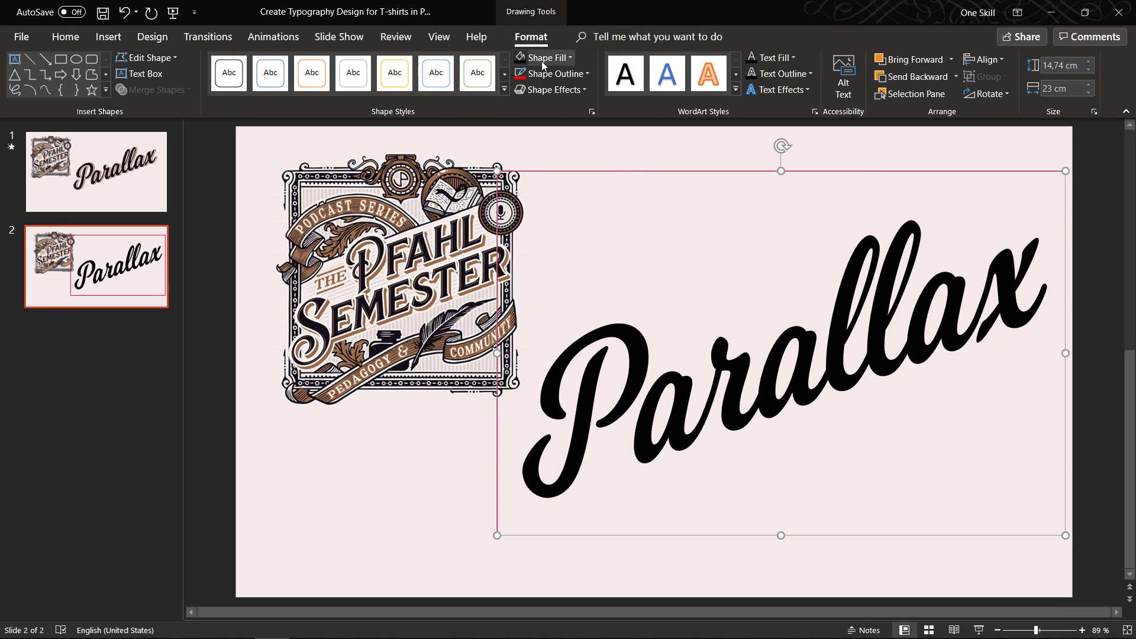
Fill the rectangle blue with no outline and send it to the back
{"action": "left_click", "coordinate": [542, 59]}
{"action": "left_click", "coordinate": [565, 90]}
{"action": "left_click", "coordinate": [549, 74]}
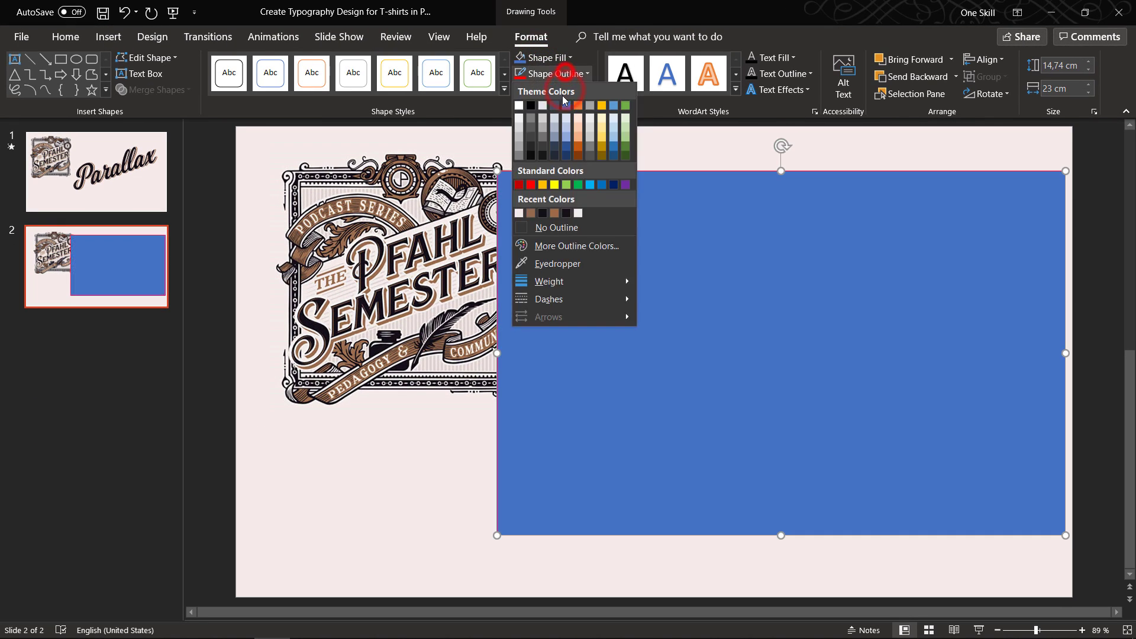
{"action": "left_click", "coordinate": [563, 227]}
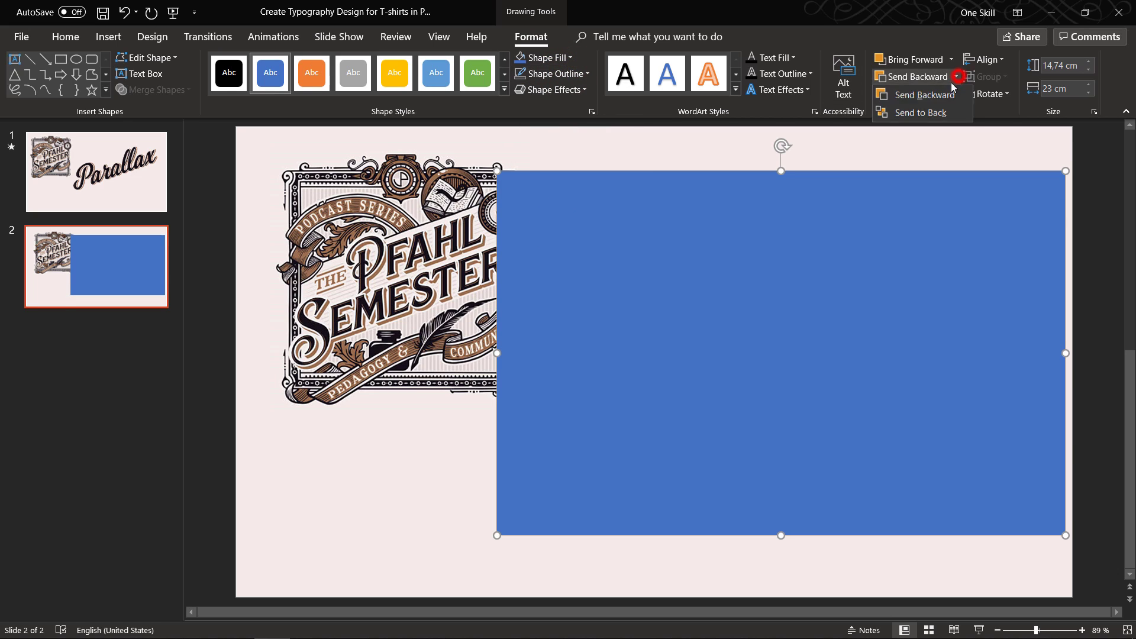
{"action": "left_click", "coordinate": [938, 114]}
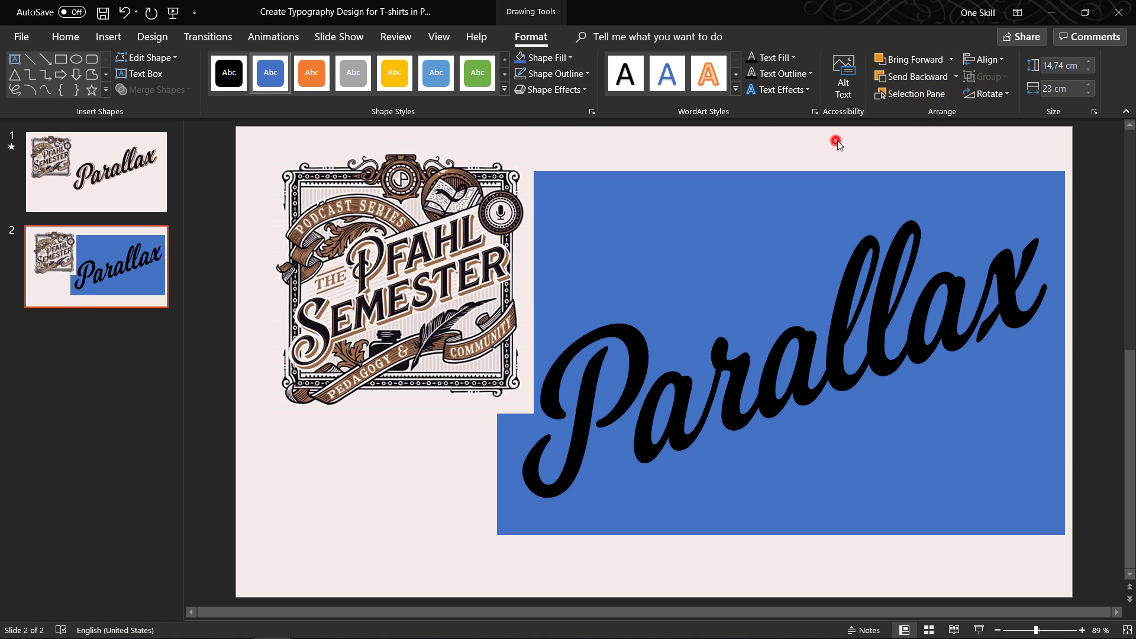
Intersect the Parallax text with the blue rectangle into one merged shape
{"action": "left_click", "coordinate": [845, 190]}
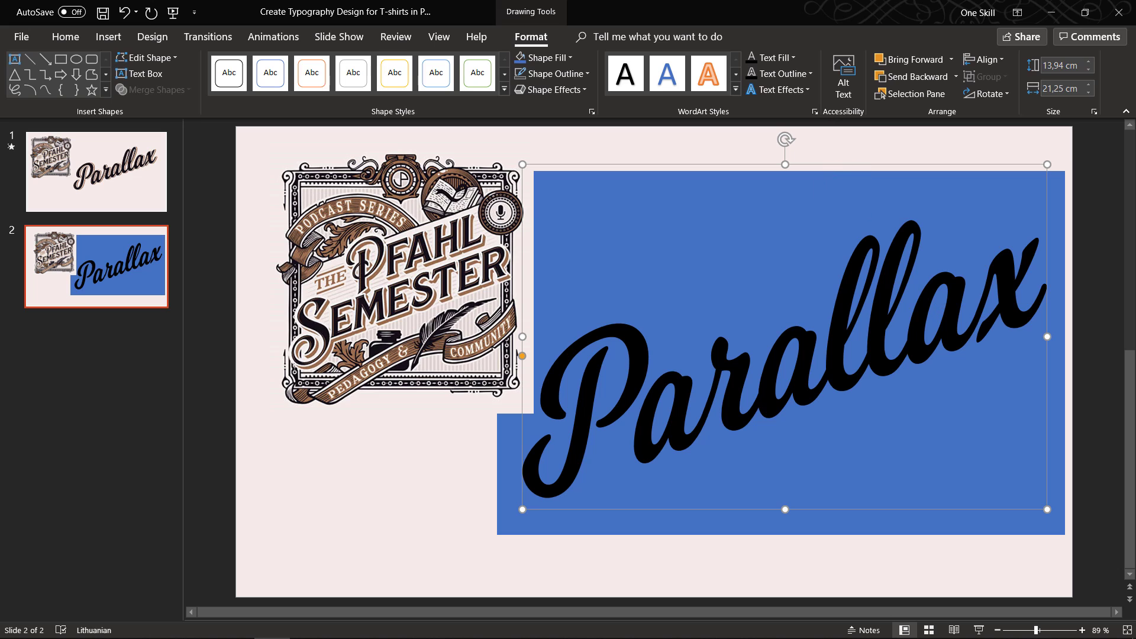
{"action": "left_click", "coordinate": [1061, 203], "text": "shift"}
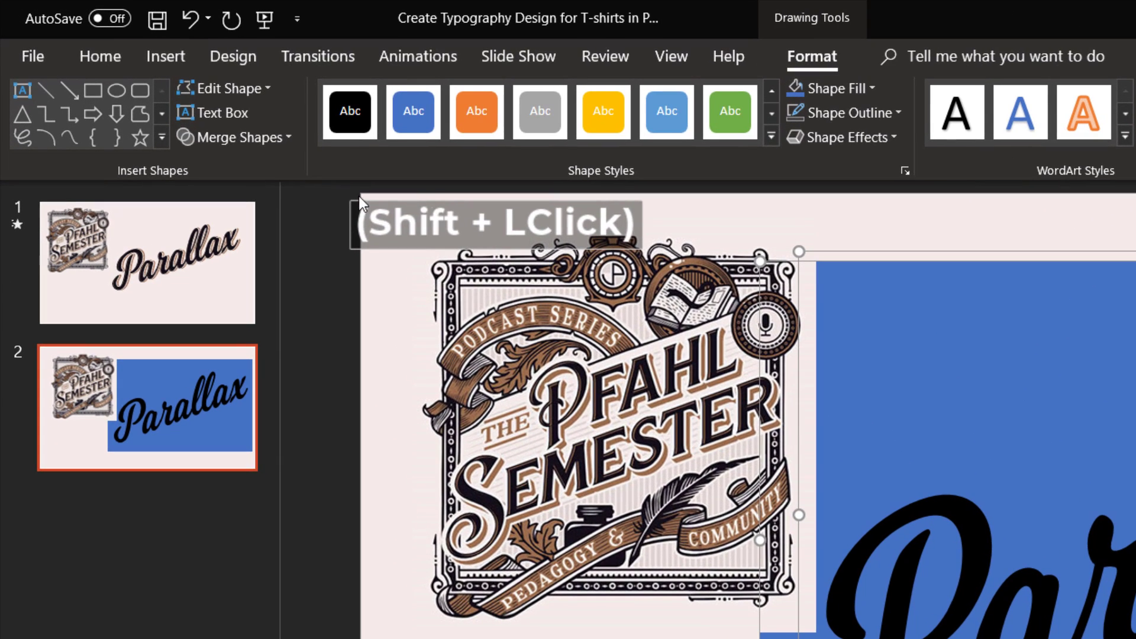
{"action": "left_click", "coordinate": [220, 137]}
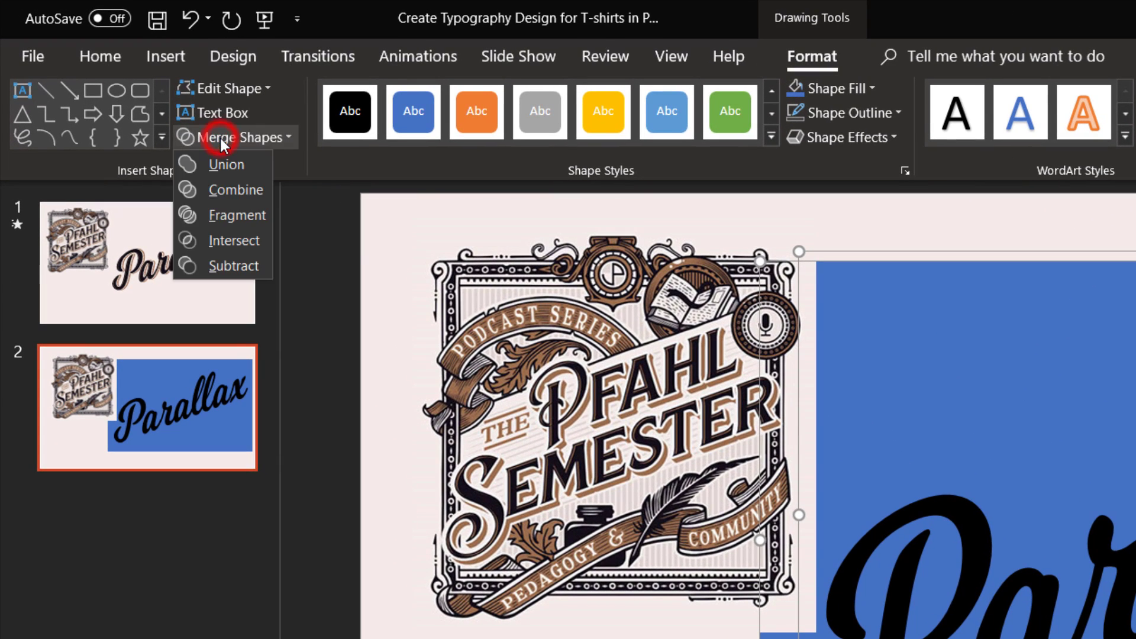
{"action": "left_click", "coordinate": [249, 238]}
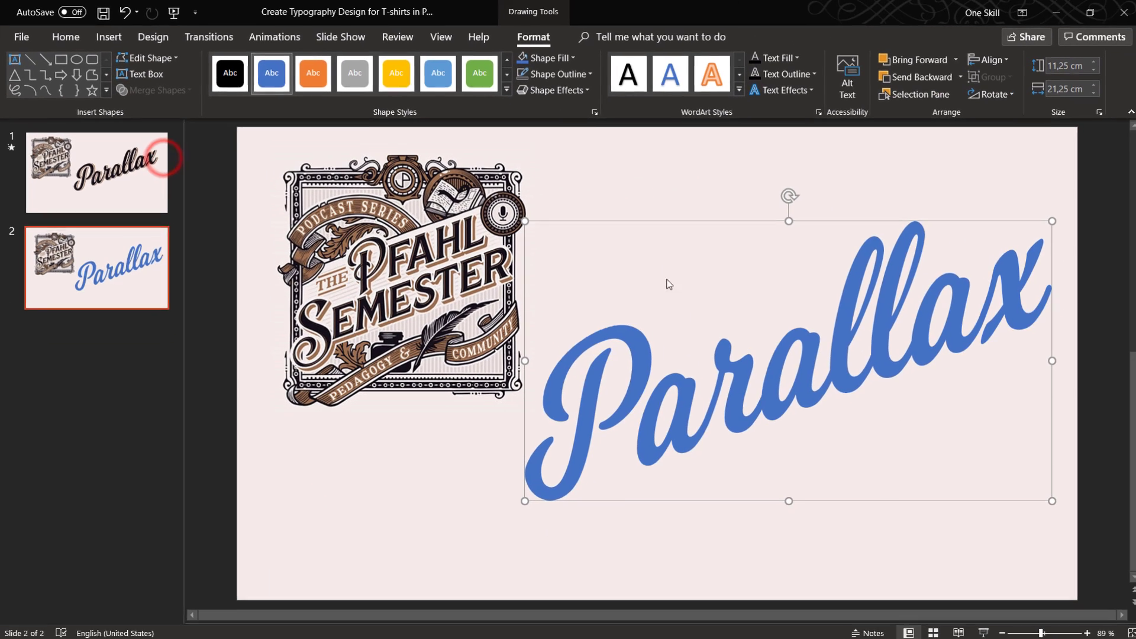
Nudge the merged Parallax shape up and inspect its edit points
{"action": "left_click_drag", "start_coordinate": [656, 218], "coordinate": [655, 199]}
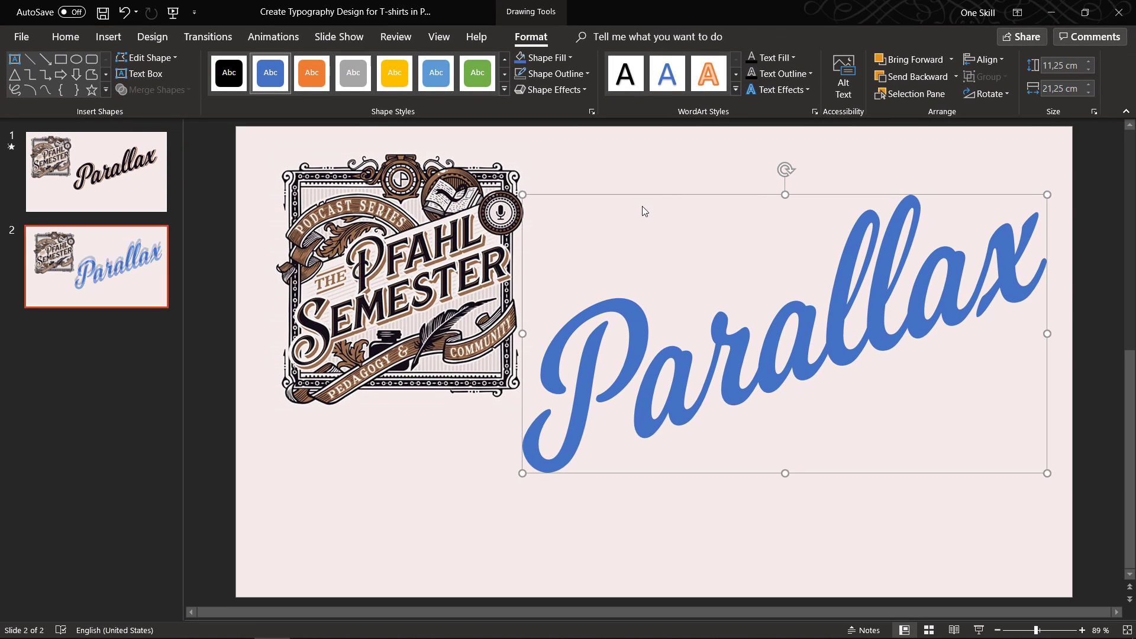
{"action": "right_click", "coordinate": [644, 294]}
{"action": "left_click", "coordinate": [688, 400]}
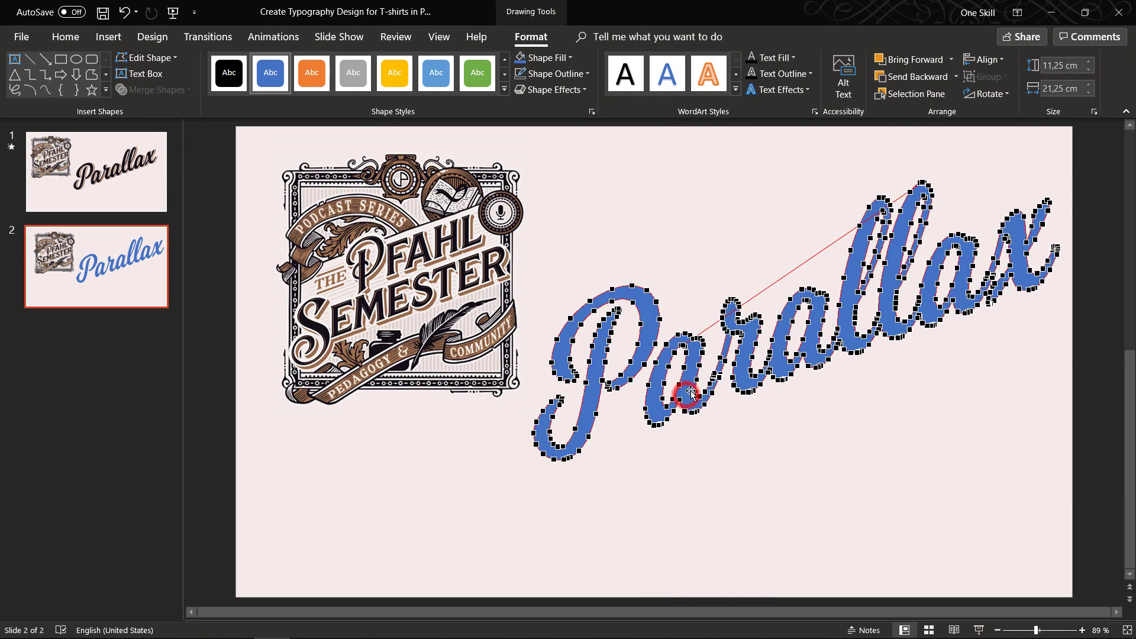
{"action": "left_click", "coordinate": [687, 230]}
{"action": "left_click", "coordinate": [627, 308]}
Fill Parallax with the badge's brown via the eyedropper, then place a Ctrl+D copy below it
{"action": "left_click", "coordinate": [530, 37]}
{"action": "left_click", "coordinate": [548, 58]}
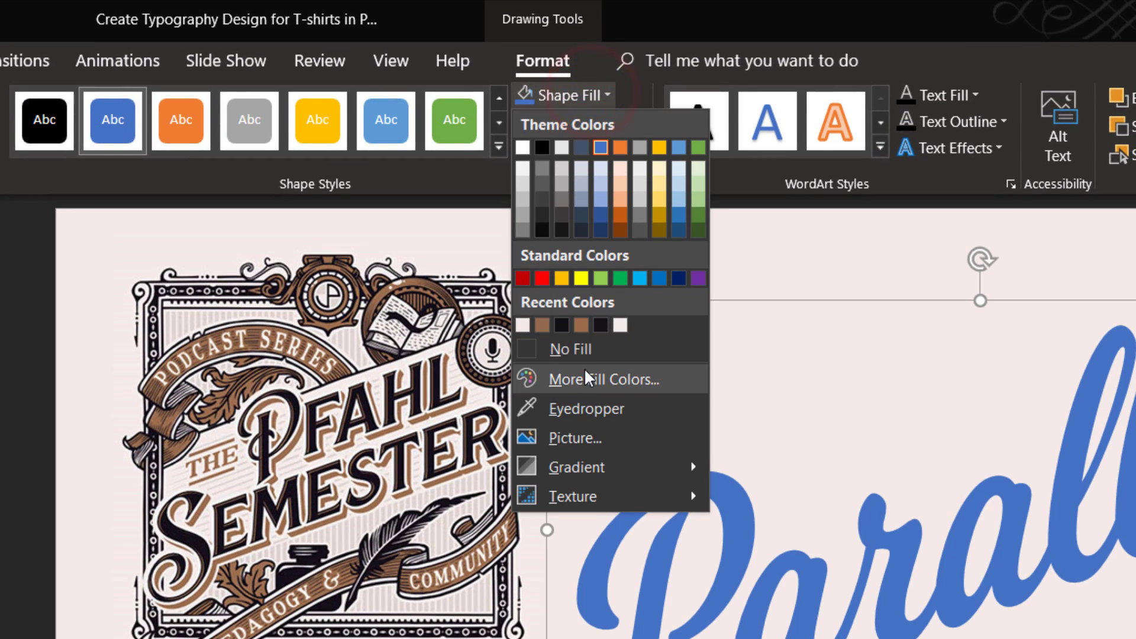
{"action": "left_click", "coordinate": [592, 408]}
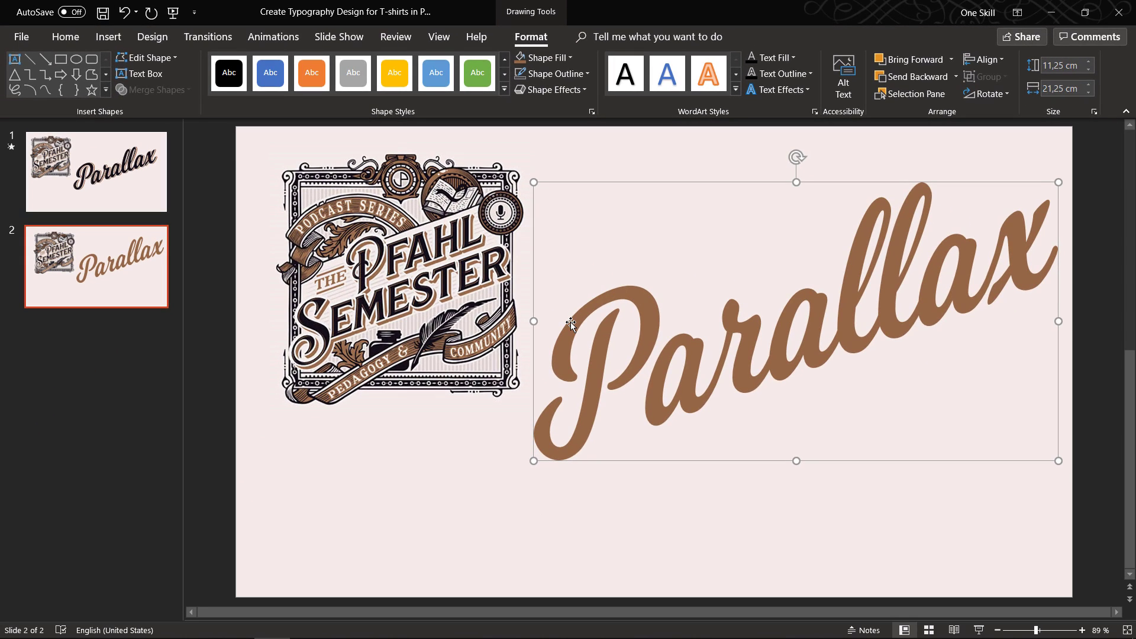
{"action": "key", "text": "ctrl+d"}
{"action": "left_click_drag", "start_coordinate": [543, 271], "coordinate": [538, 355]}
Fill the duplicate Parallax with the logo's dark navy ink using the eyedropper
{"action": "left_click", "coordinate": [570, 57]}
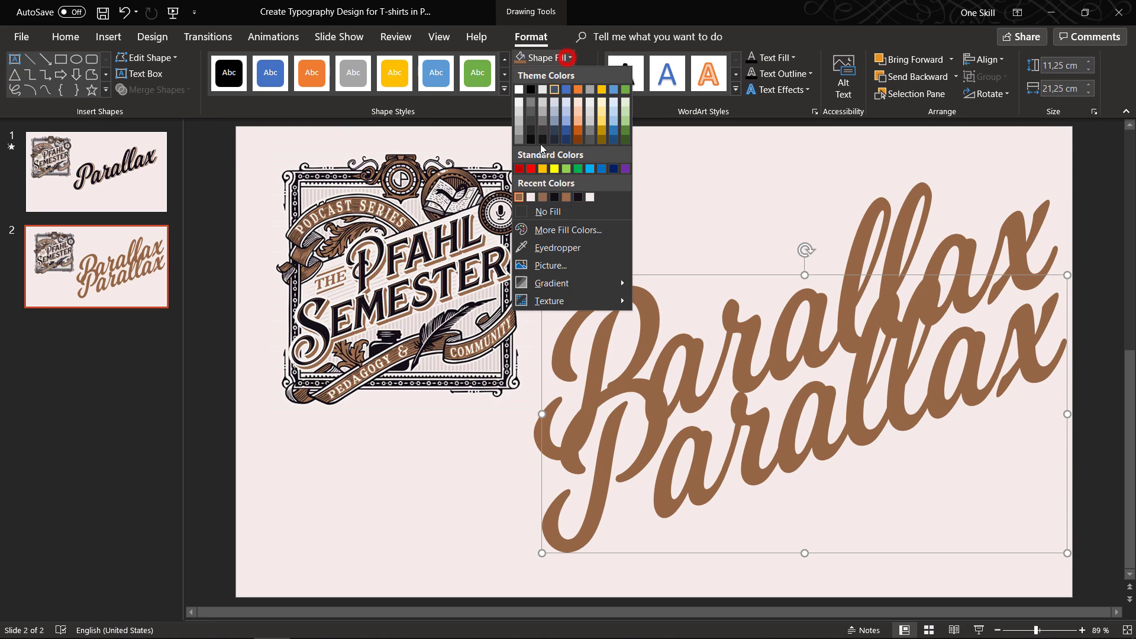
{"action": "left_click", "coordinate": [550, 247]}
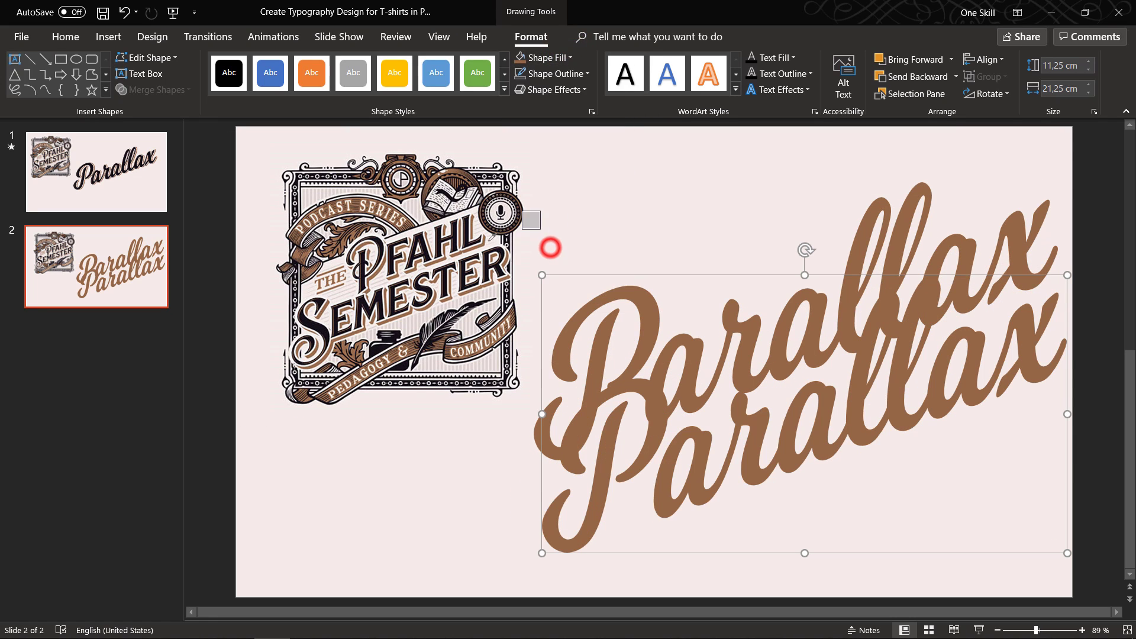
{"action": "left_click", "coordinate": [467, 230]}
{"action": "left_click_drag", "start_coordinate": [623, 272], "coordinate": [664, 258]}
Align the navy and brown Parallax copies on their left and top edges
{"action": "left_click", "coordinate": [560, 346], "text": "shift"}
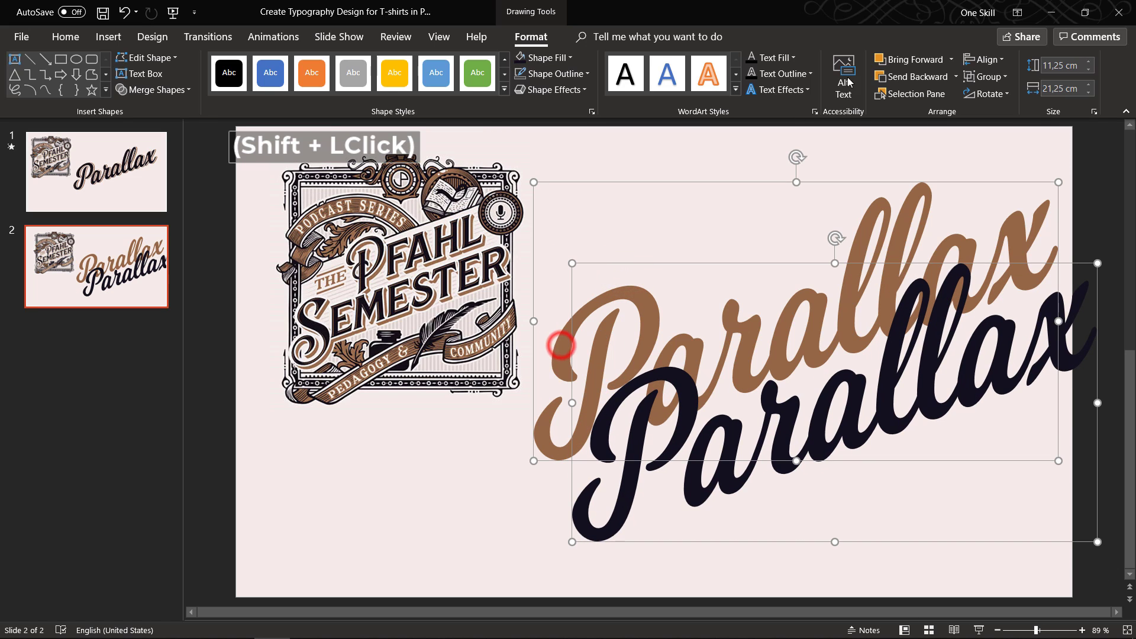
{"action": "left_click", "coordinate": [986, 59]}
{"action": "left_click", "coordinate": [1003, 78]}
{"action": "left_click", "coordinate": [994, 60]}
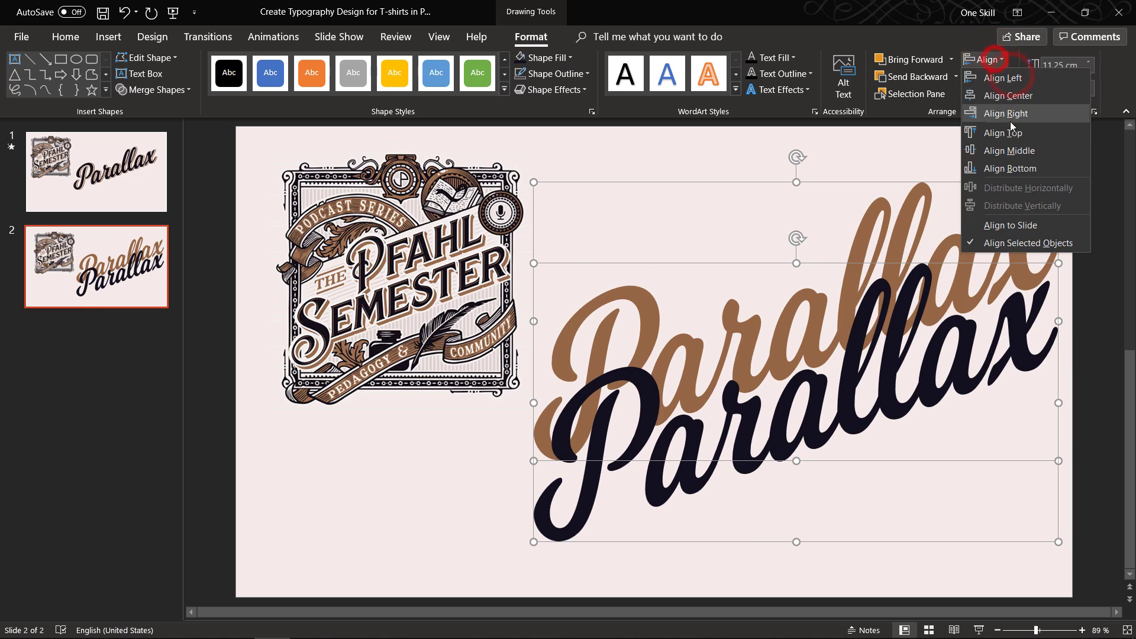
{"action": "left_click", "coordinate": [1003, 132]}
Nudge the navy Parallax left, then slightly back right, so the brown shows as a shadow
{"action": "left_click", "coordinate": [746, 164]}
{"action": "left_click", "coordinate": [645, 317]}
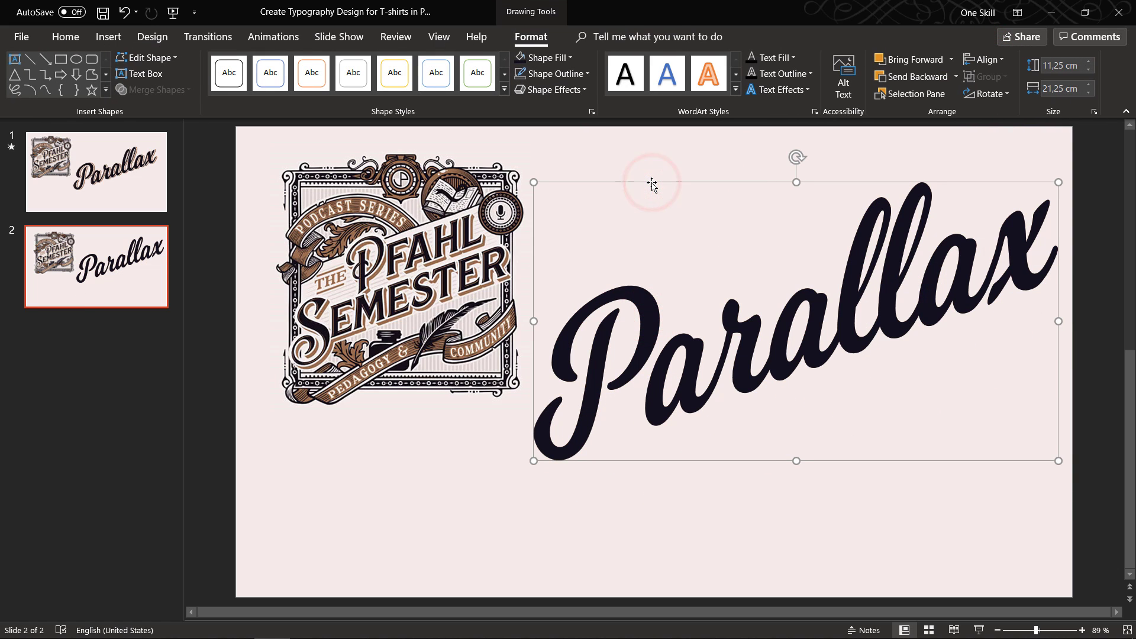
{"action": "key", "text": "Left"}
{"action": "key", "text": "Left"}
{"action": "key", "text": "Left"}
{"action": "key", "text": "Left"}
{"action": "key", "text": "Left"}
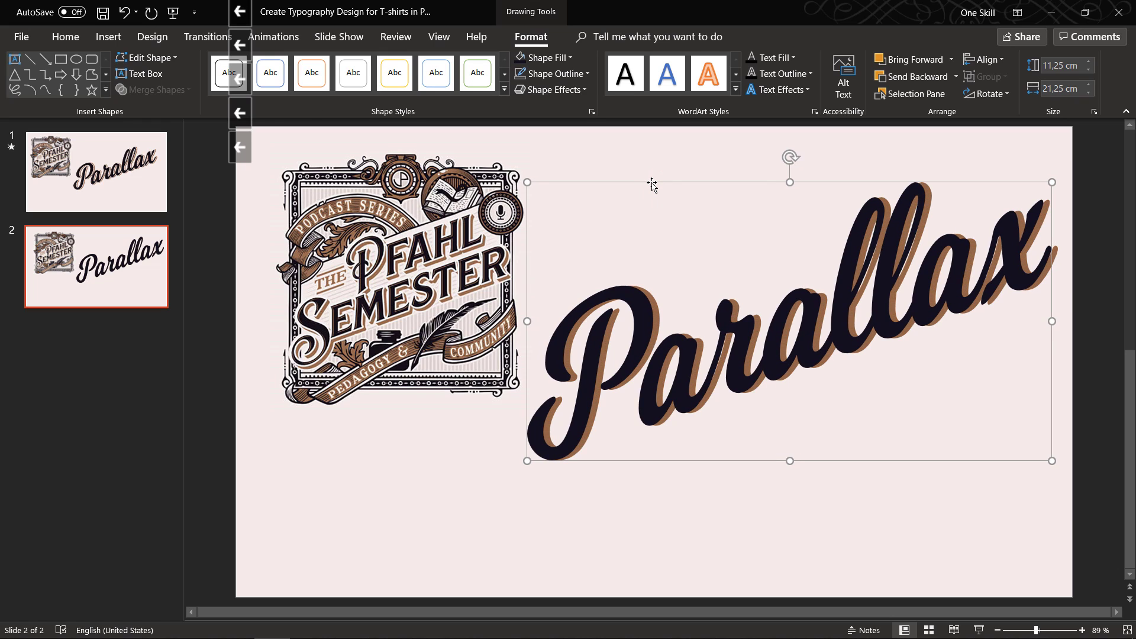
{"action": "key", "text": "Right"}
{"action": "key", "text": "Right"}
{"action": "key", "text": "Right"}
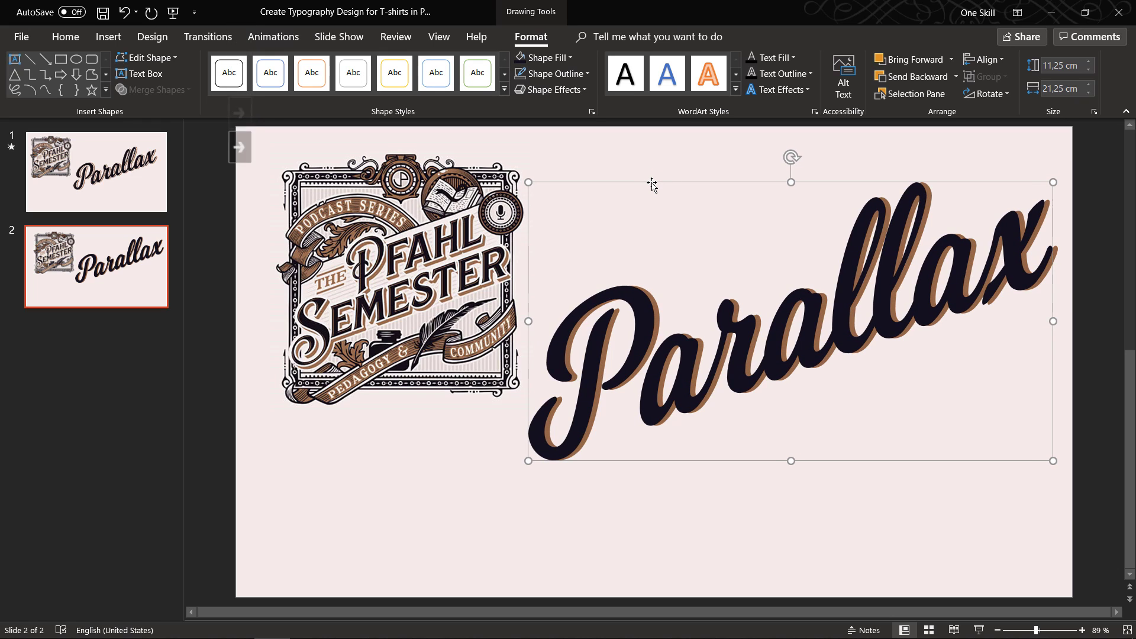
{"action": "left_click", "coordinate": [637, 151]}
{"action": "left_click", "coordinate": [644, 315]}
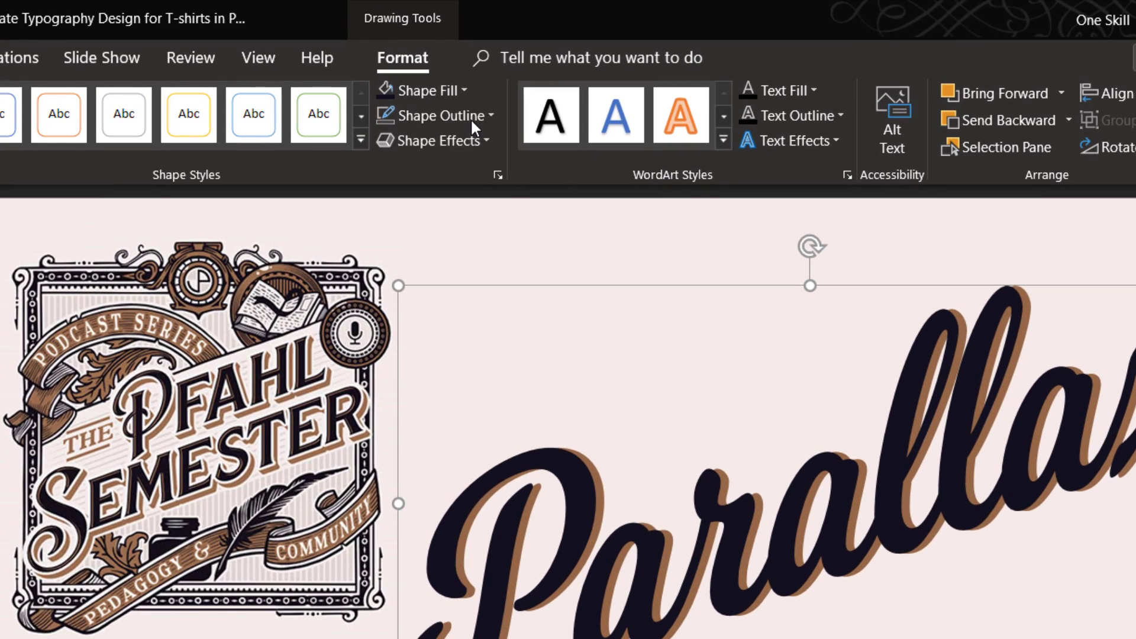
Outline the navy Parallax in white with a 4½ pt weight
{"action": "left_click", "coordinate": [482, 115]}
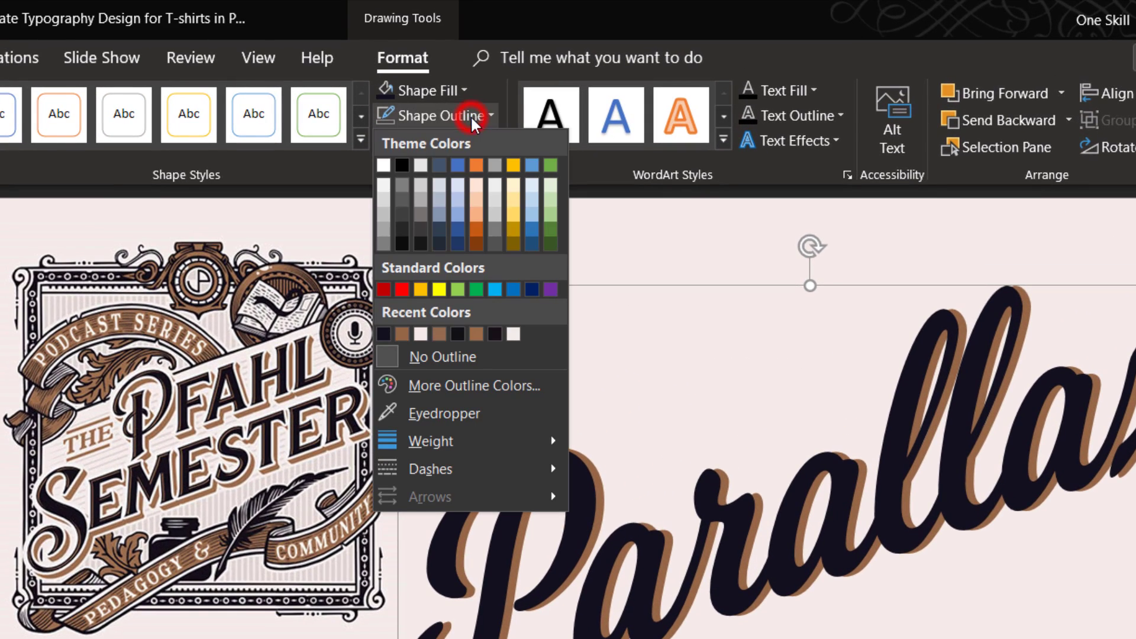
{"action": "left_click", "coordinate": [383, 165]}
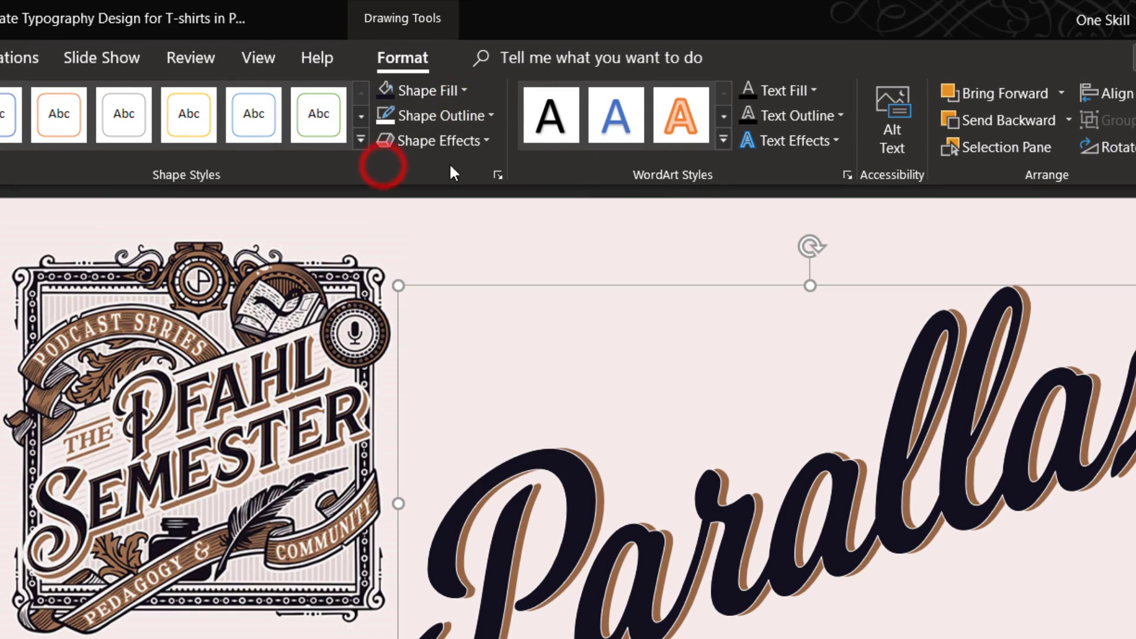
{"action": "left_click", "coordinate": [453, 119]}
{"action": "mouse_move", "coordinate": [540, 447]}
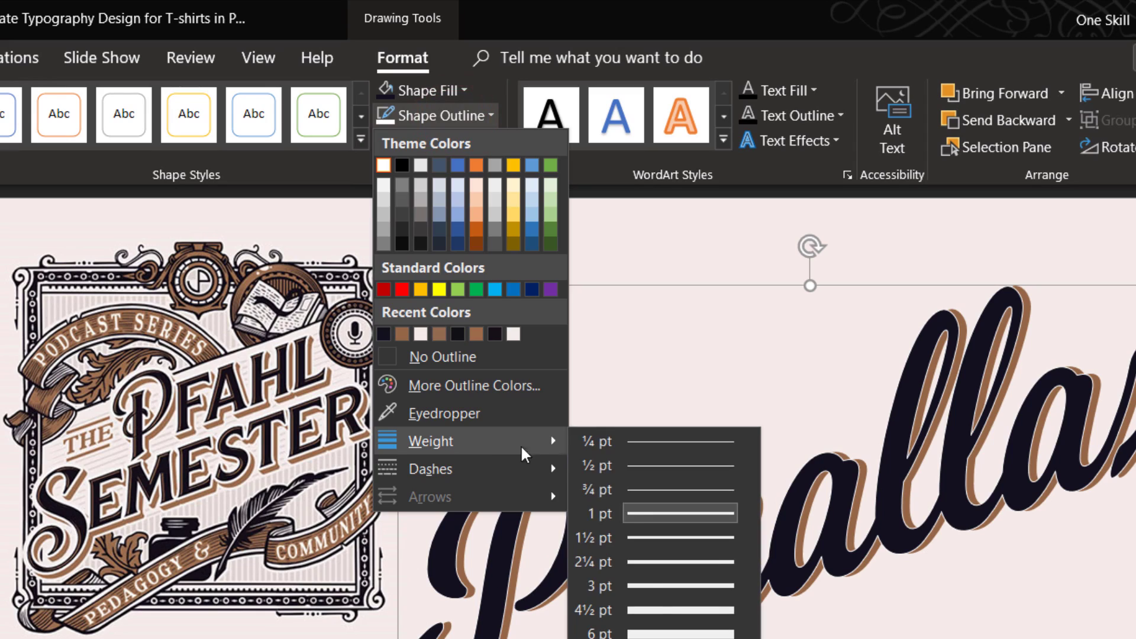
{"action": "left_click", "coordinate": [660, 610]}
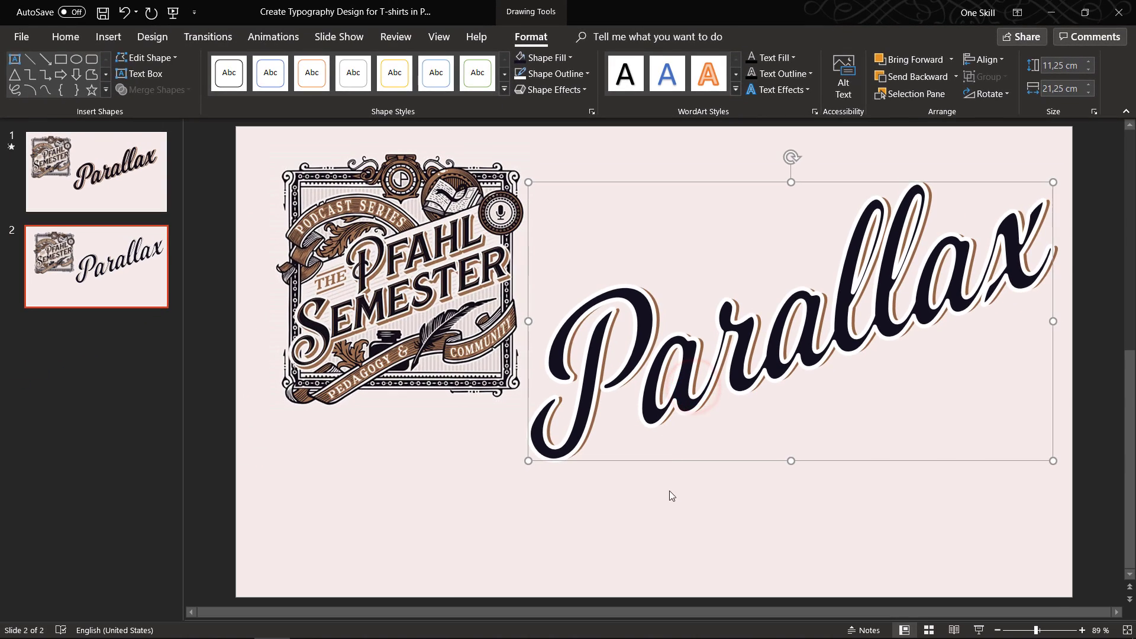
{"action": "left_click", "coordinate": [672, 519]}
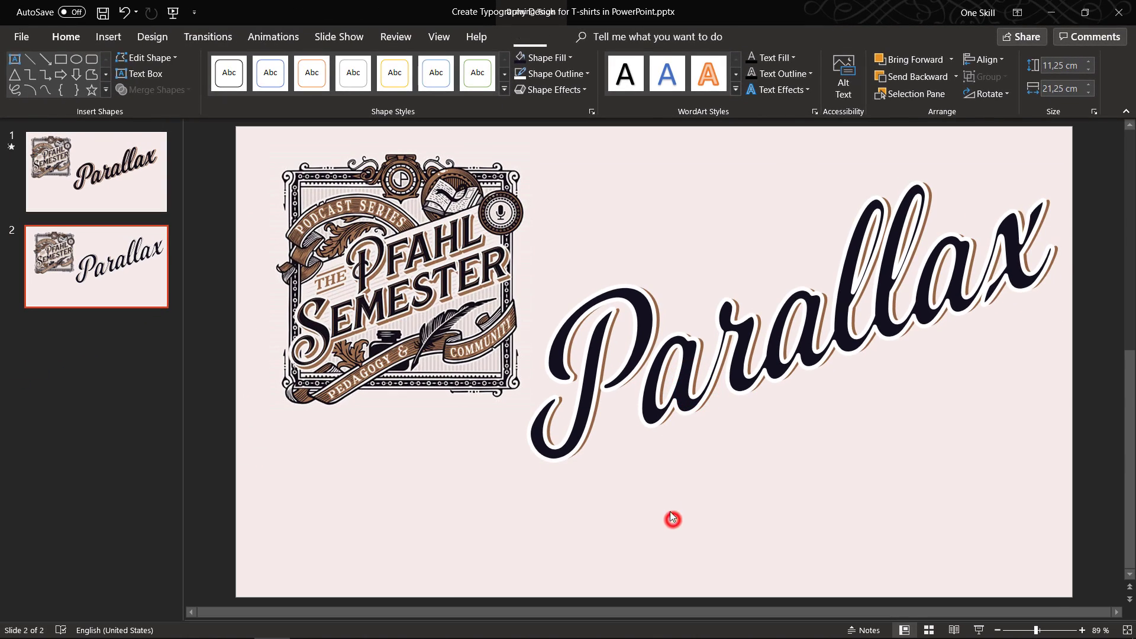
{"action": "left_click", "coordinate": [585, 396]}
Duplicate the outlined Parallax and set the copy to No Outline
{"action": "key", "text": "ctrl+d"}
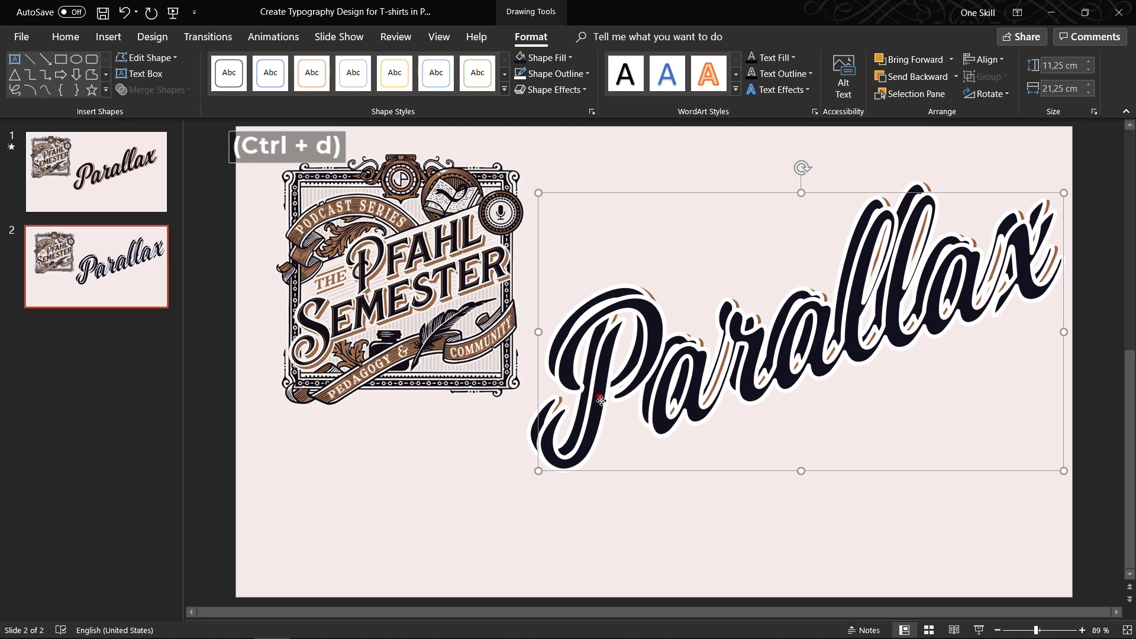
{"action": "left_click_drag", "start_coordinate": [603, 408], "coordinate": [652, 473]}
{"action": "left_click", "coordinate": [572, 74]}
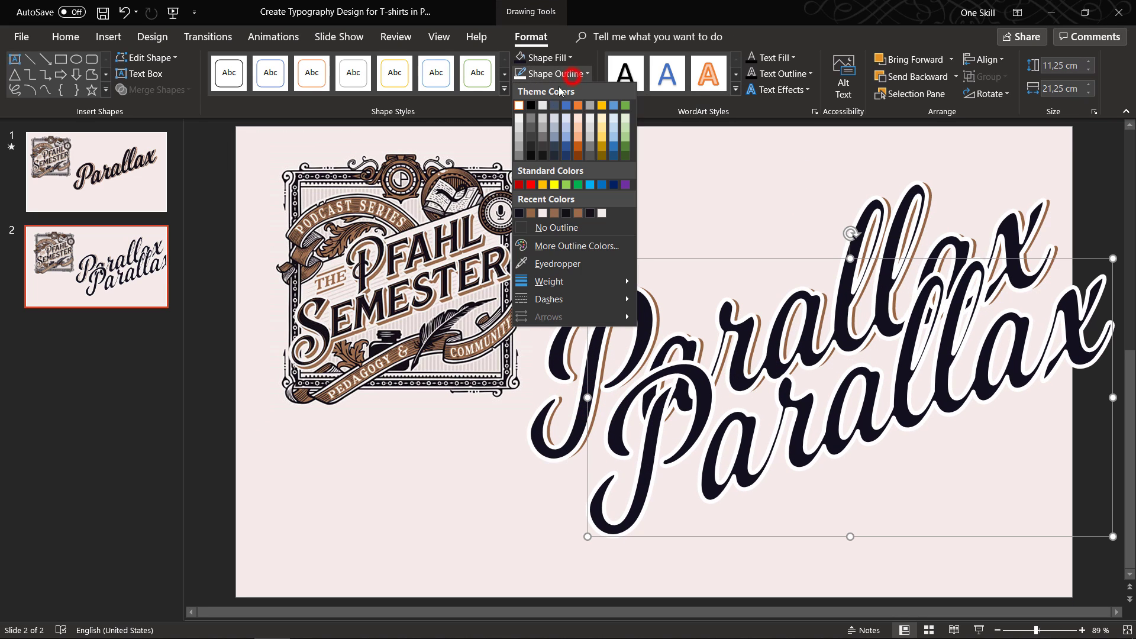
{"action": "left_click", "coordinate": [553, 228]}
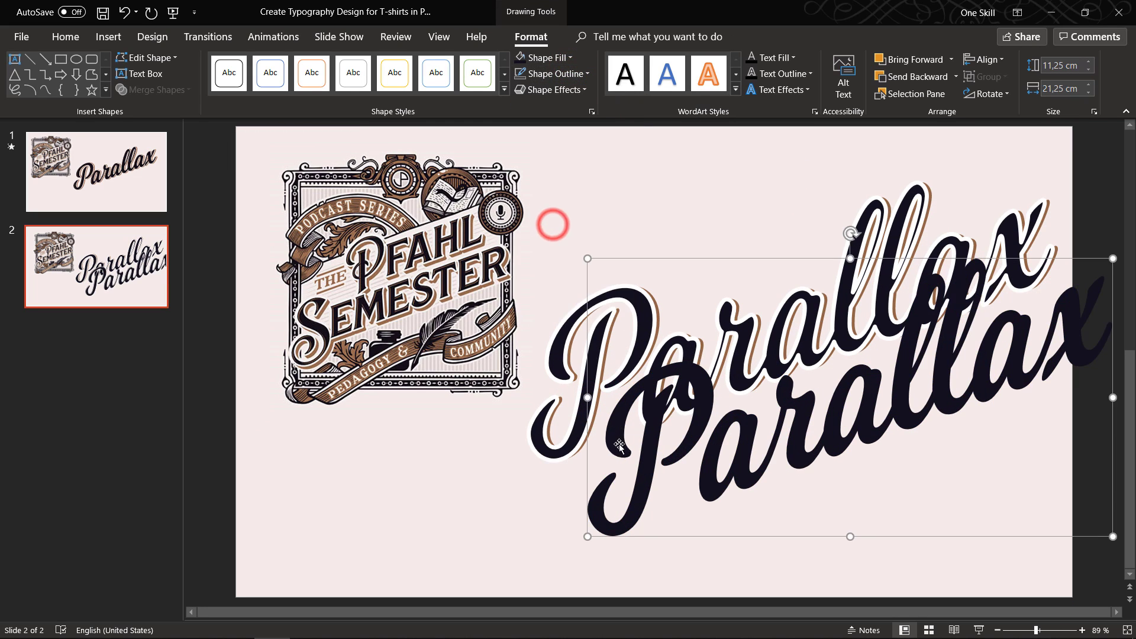
Align the outline-free copy with the original Parallax on left and top edges
{"action": "left_click", "coordinate": [553, 354], "text": "shift"}
{"action": "left_click", "coordinate": [986, 59]}
{"action": "left_click", "coordinate": [988, 84]}
{"action": "left_click", "coordinate": [991, 62]}
{"action": "left_click", "coordinate": [1016, 135]}
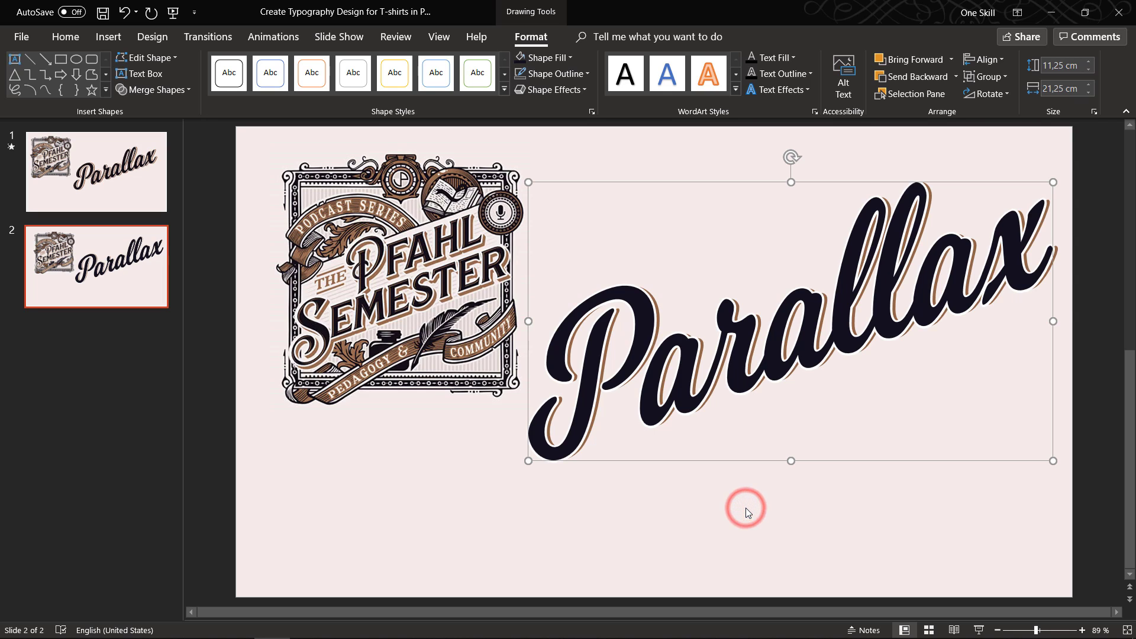
{"action": "left_click", "coordinate": [746, 509]}
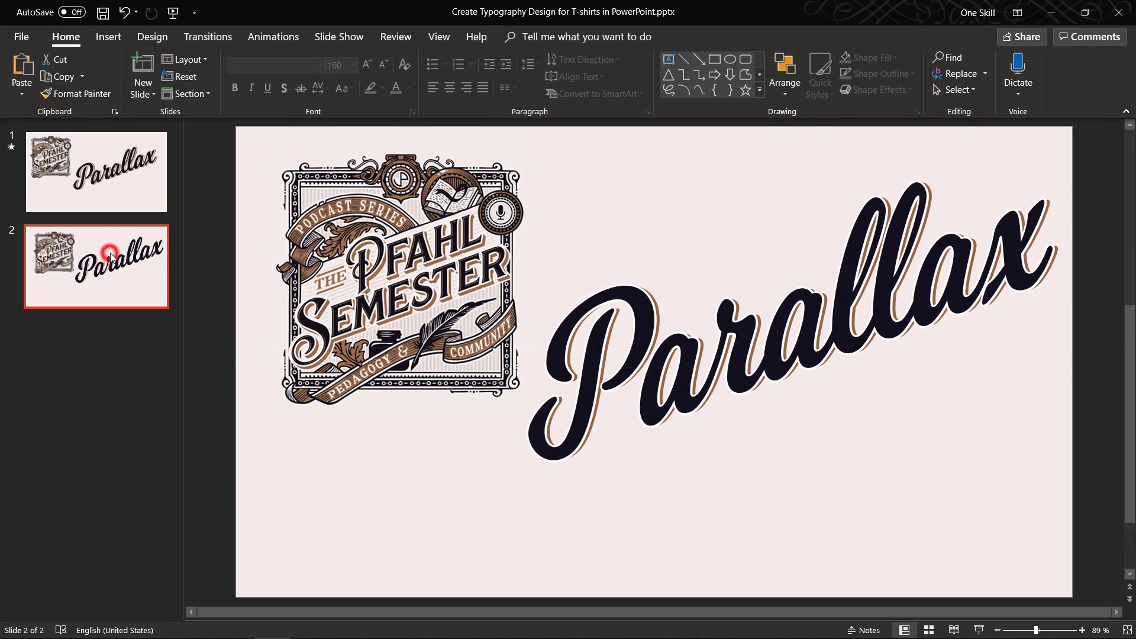
Duplicate the Parallax lettering, move the copy below the original, and fill it brown
{"action": "left_click", "coordinate": [571, 333]}
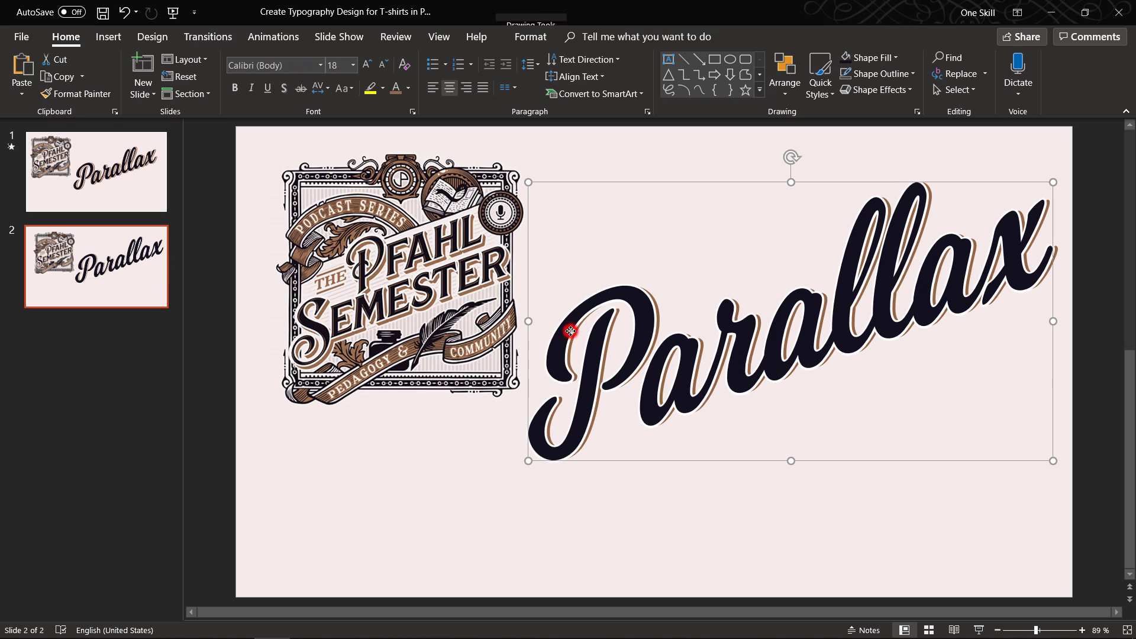
{"action": "key", "text": "ctrl+d"}
{"action": "key", "text": "ctrl+d"}
{"action": "key", "text": "ctrl+d"}
{"action": "left_click_drag", "start_coordinate": [587, 349], "coordinate": [619, 439]}
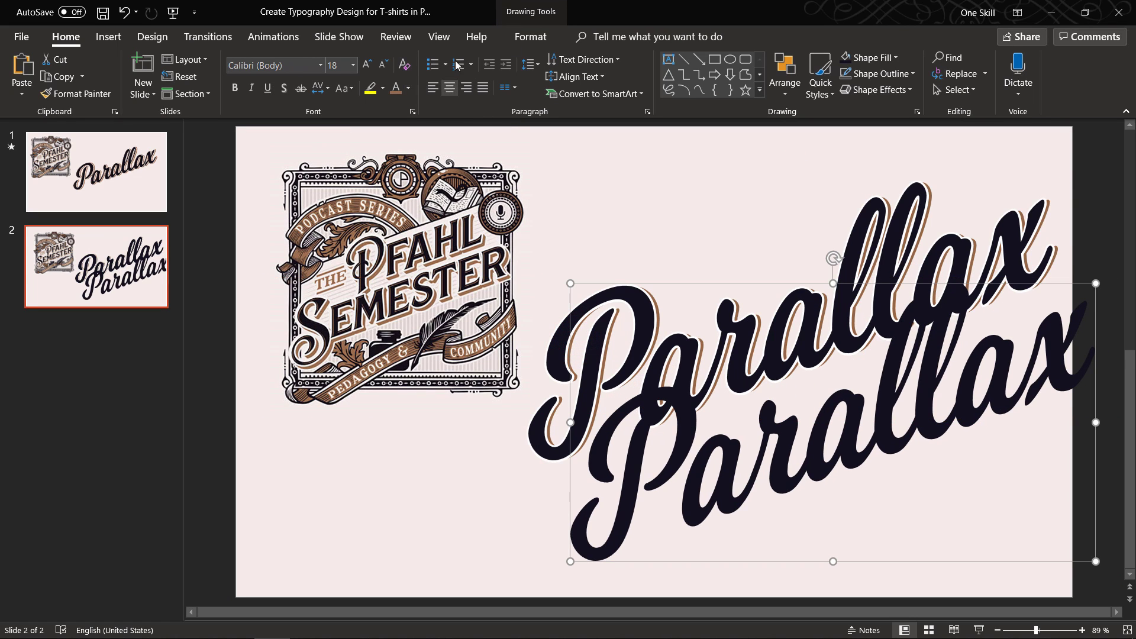
{"action": "left_click", "coordinate": [523, 38]}
{"action": "left_click", "coordinate": [568, 58]}
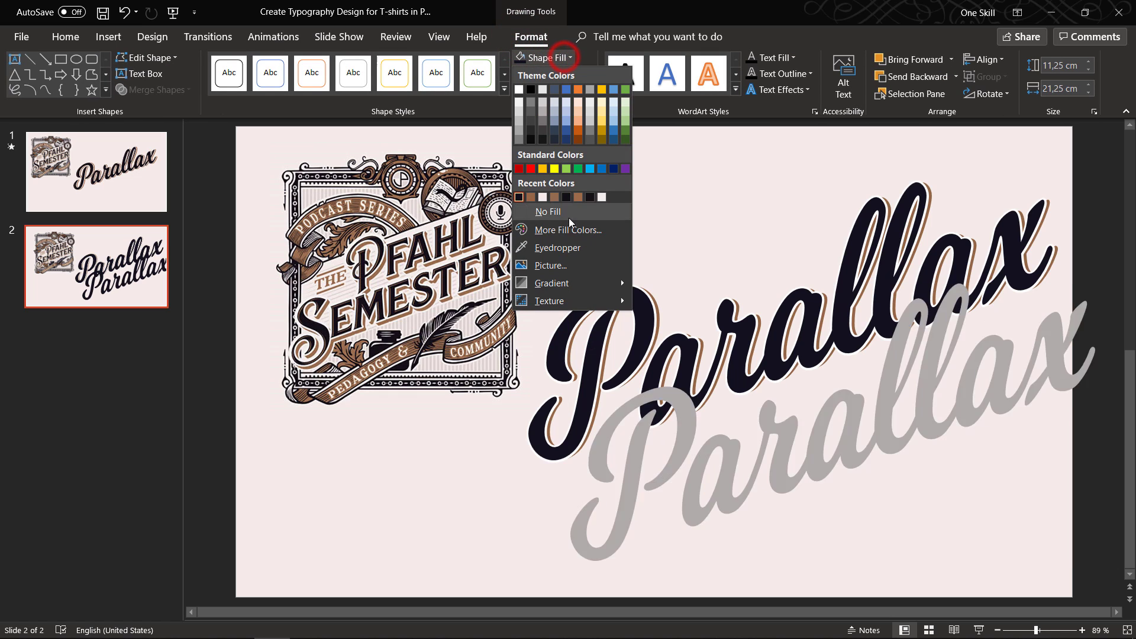
{"action": "left_click", "coordinate": [530, 197]}
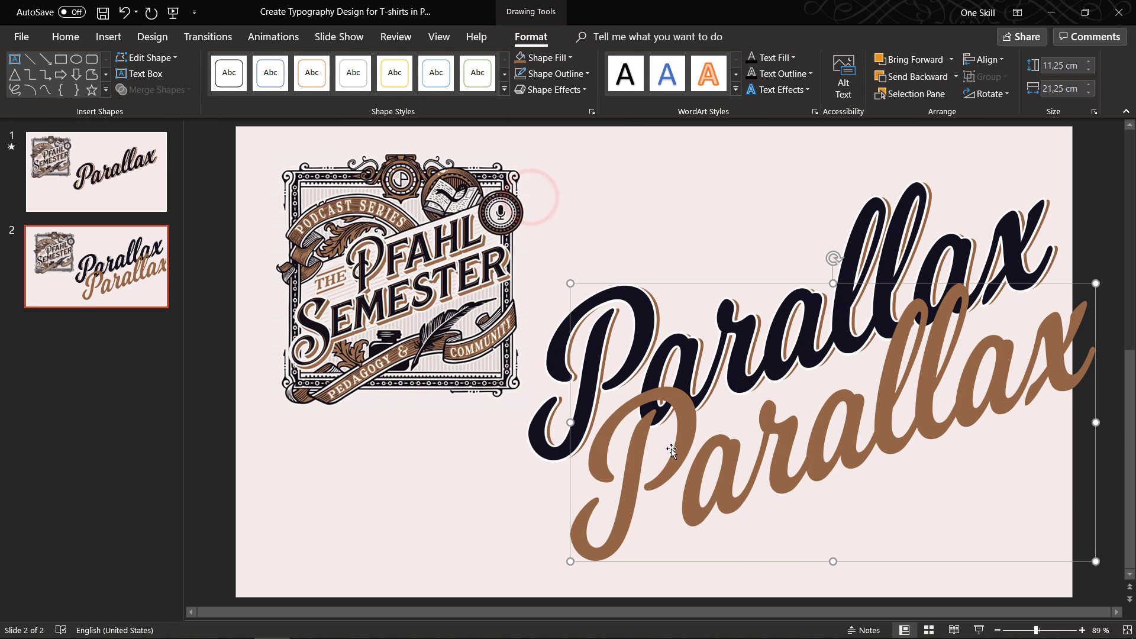
Duplicate the brown Parallax over itself and fill the new copy black
{"action": "key", "text": "ctrl+d"}
{"action": "left_click_drag", "start_coordinate": [656, 490], "coordinate": [680, 432]}
{"action": "left_click", "coordinate": [568, 58]}
{"action": "left_click", "coordinate": [531, 90]}
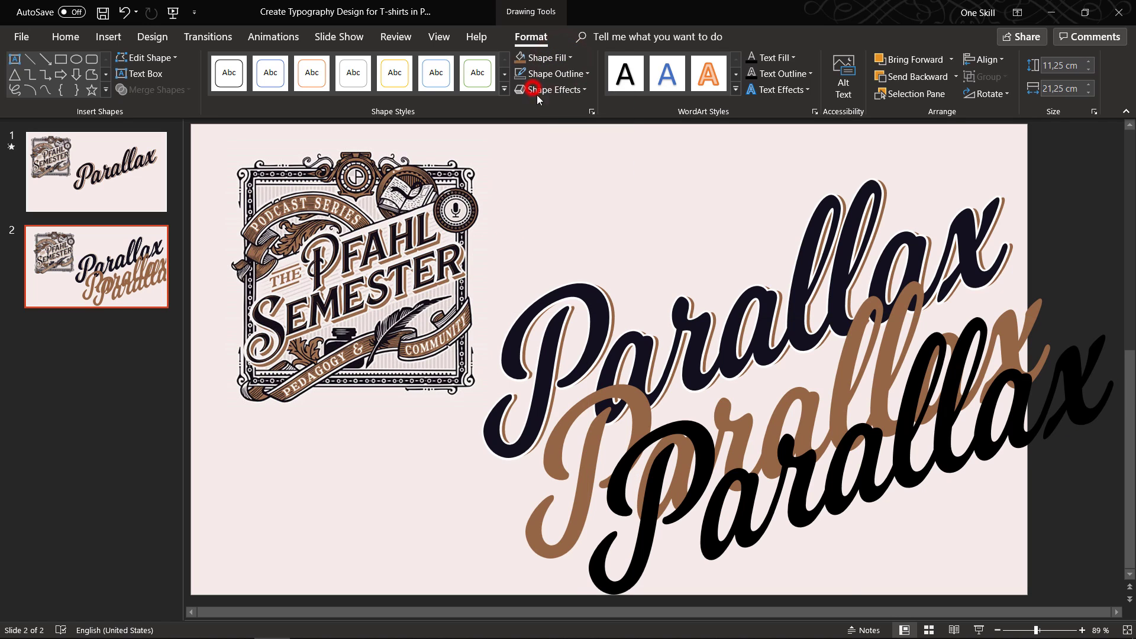
Align the black and brown copies left and top, then nudge the black one right
{"action": "left_click", "coordinate": [555, 463], "text": "shift"}
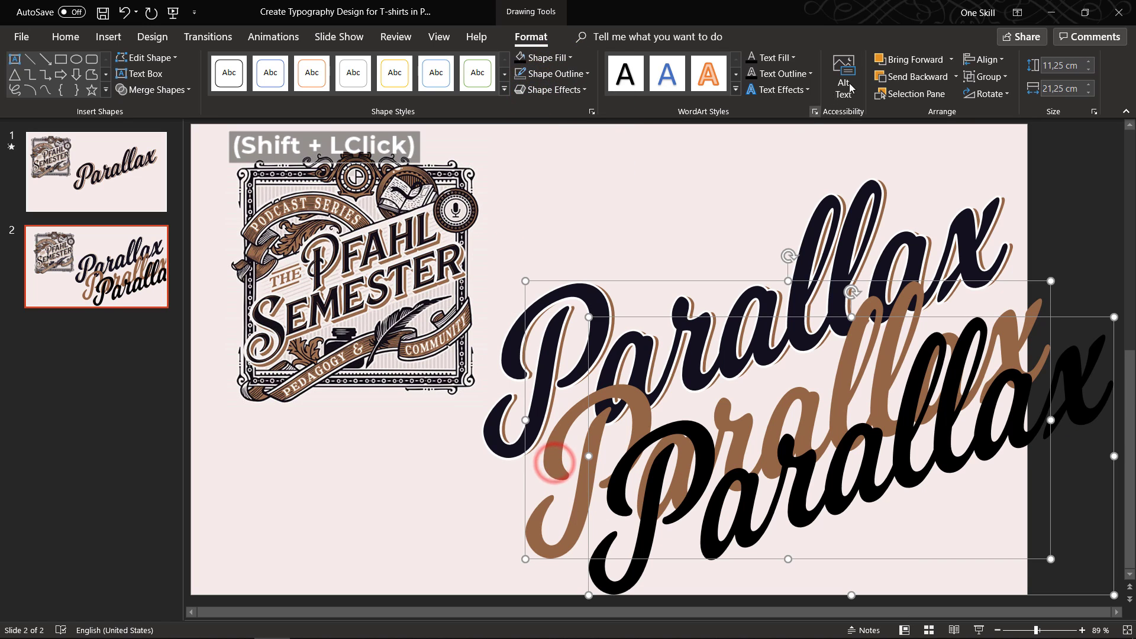
{"action": "left_click", "coordinate": [984, 60]}
{"action": "left_click", "coordinate": [996, 80]}
{"action": "left_click", "coordinate": [984, 59]}
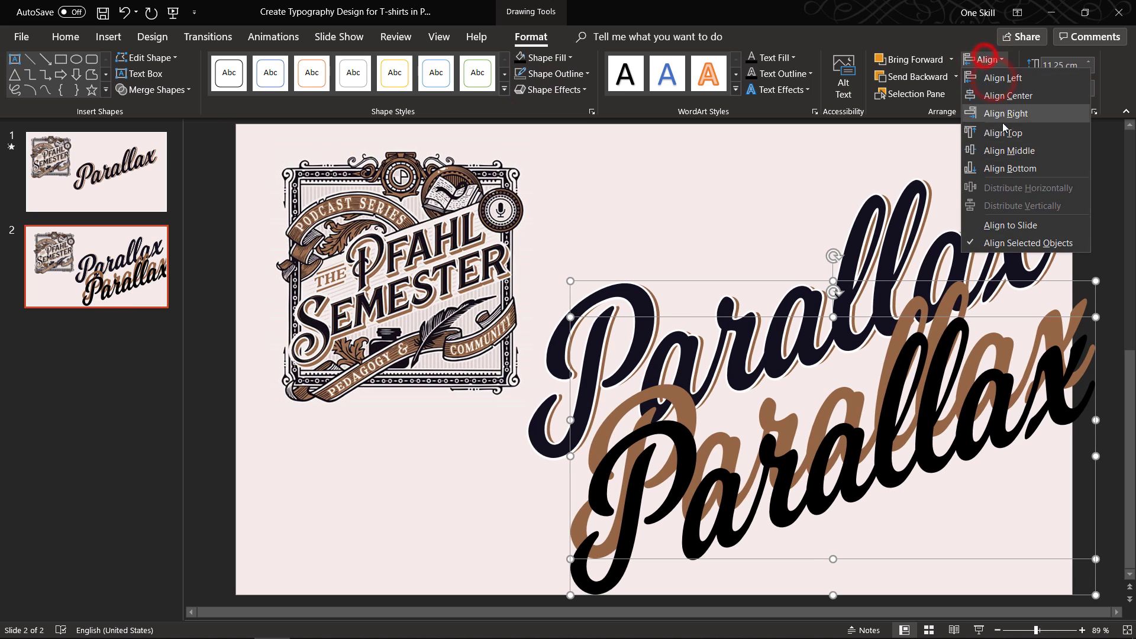
{"action": "left_click", "coordinate": [1003, 133]}
{"action": "left_click", "coordinate": [538, 527]}
{"action": "left_click", "coordinate": [580, 526]}
{"action": "key", "text": "Right"}
{"action": "key", "text": "Right"}
{"action": "key", "text": "Right"}
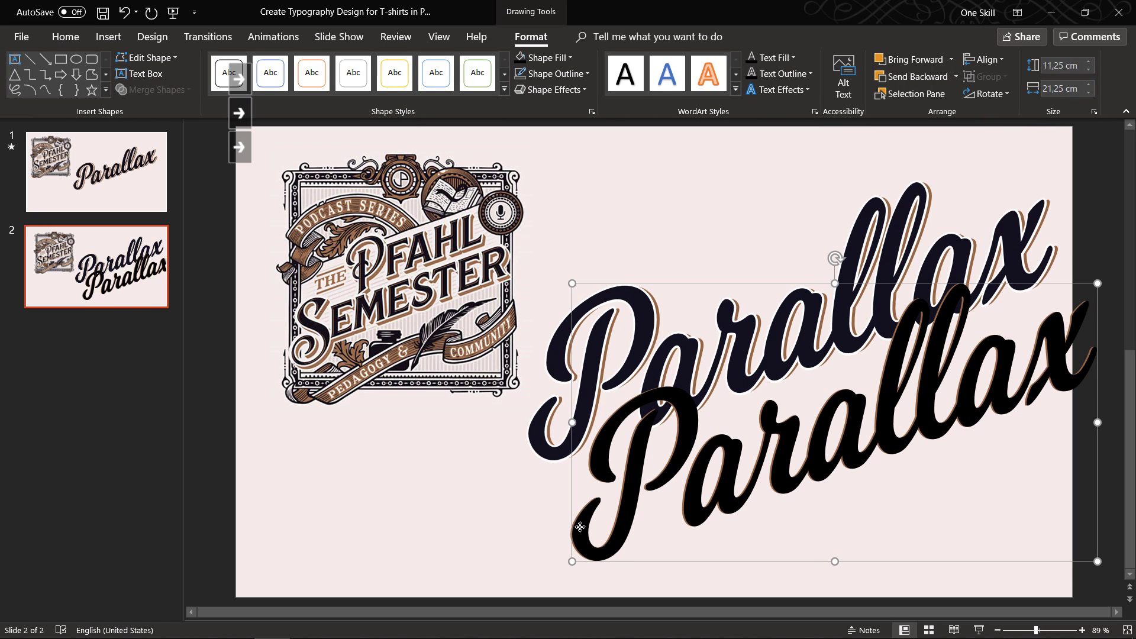
{"action": "left_click", "coordinate": [527, 527]}
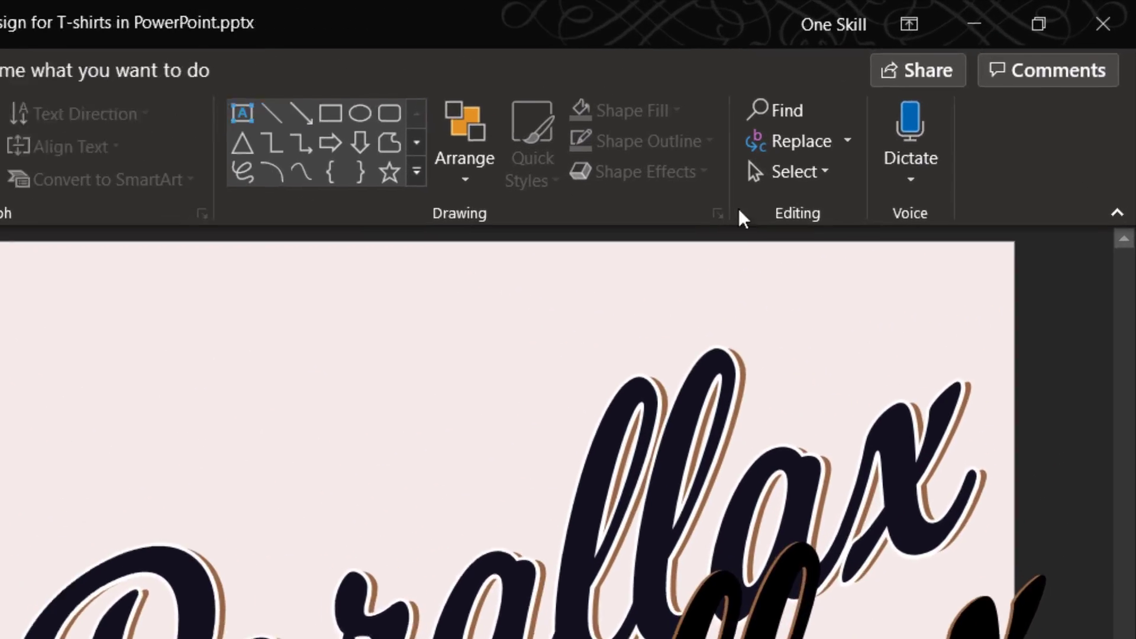
Select Freeform: Shape 11 and Shape 12 in the Selection Pane and Subtract them
{"action": "left_click", "coordinate": [815, 173]}
{"action": "left_click", "coordinate": [843, 268]}
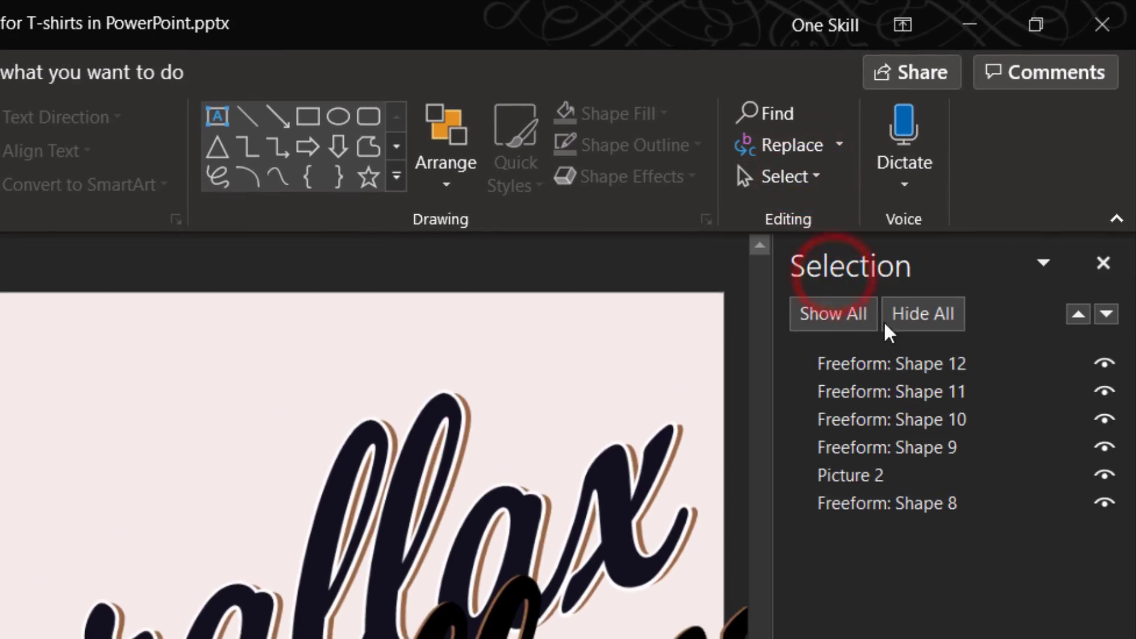
{"action": "left_click", "coordinate": [1088, 393]}
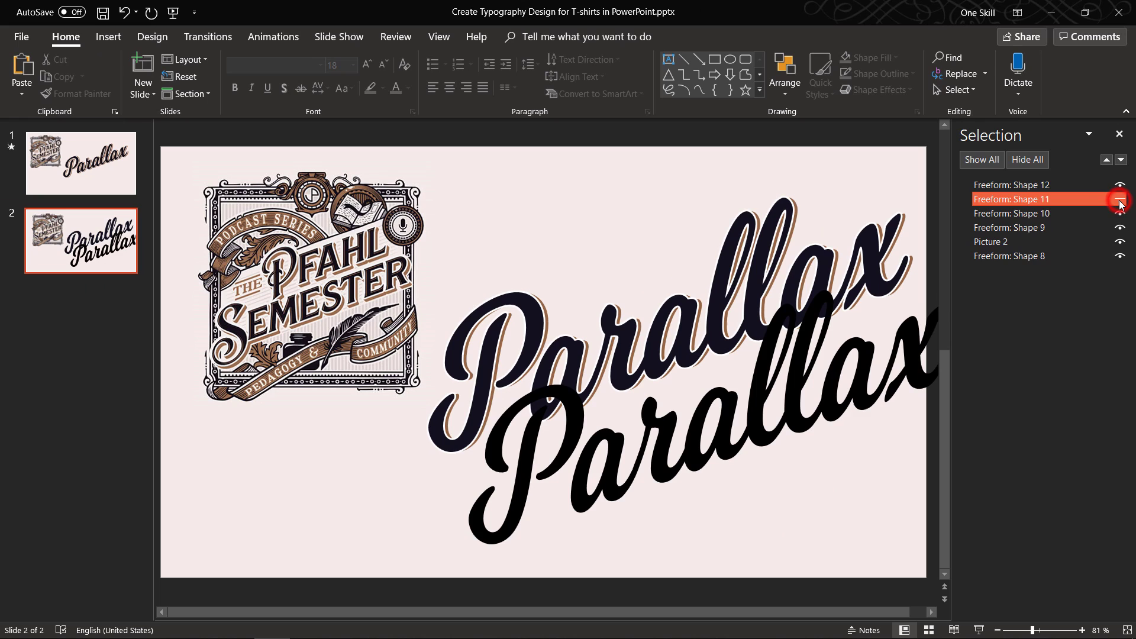
{"action": "left_click", "coordinate": [1107, 387]}
{"action": "left_click", "coordinate": [1121, 187]}
{"action": "left_click", "coordinate": [1121, 187]}
{"action": "left_click", "coordinate": [1018, 198]}
{"action": "left_click", "coordinate": [1020, 185], "text": "ctrl"}
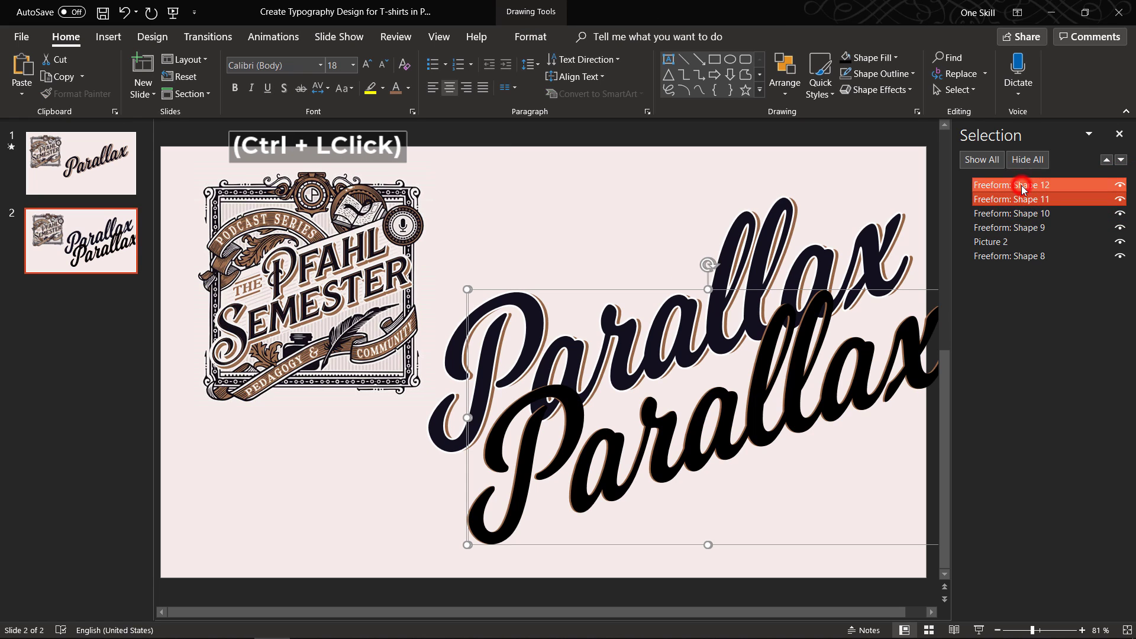
{"action": "left_click", "coordinate": [531, 37]}
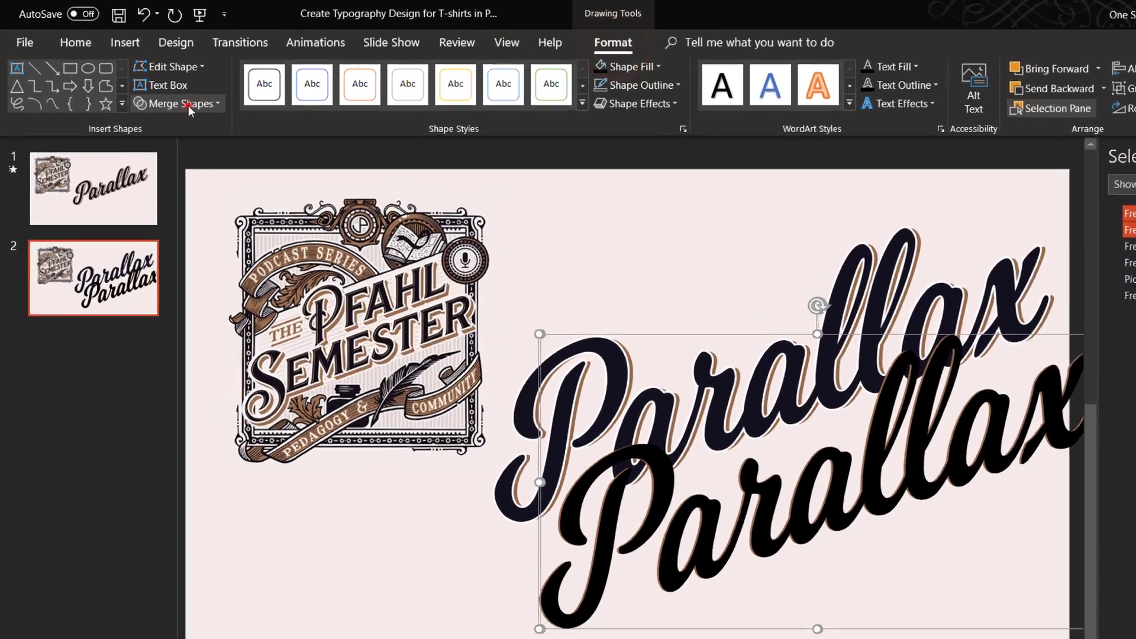
{"action": "left_click", "coordinate": [162, 90]}
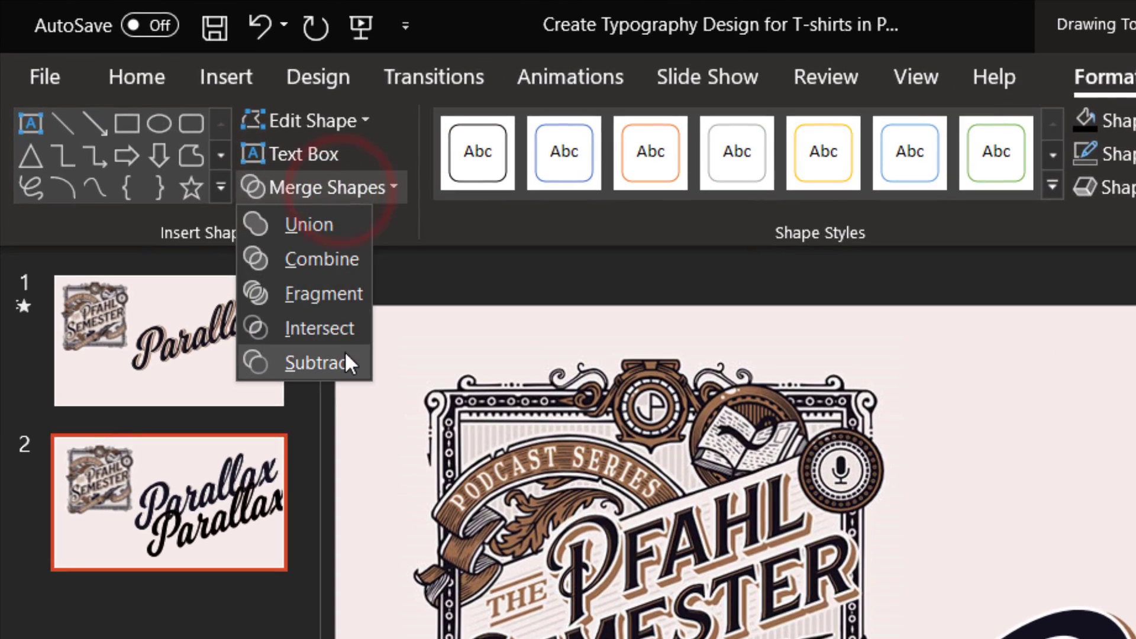
{"action": "left_click", "coordinate": [346, 355]}
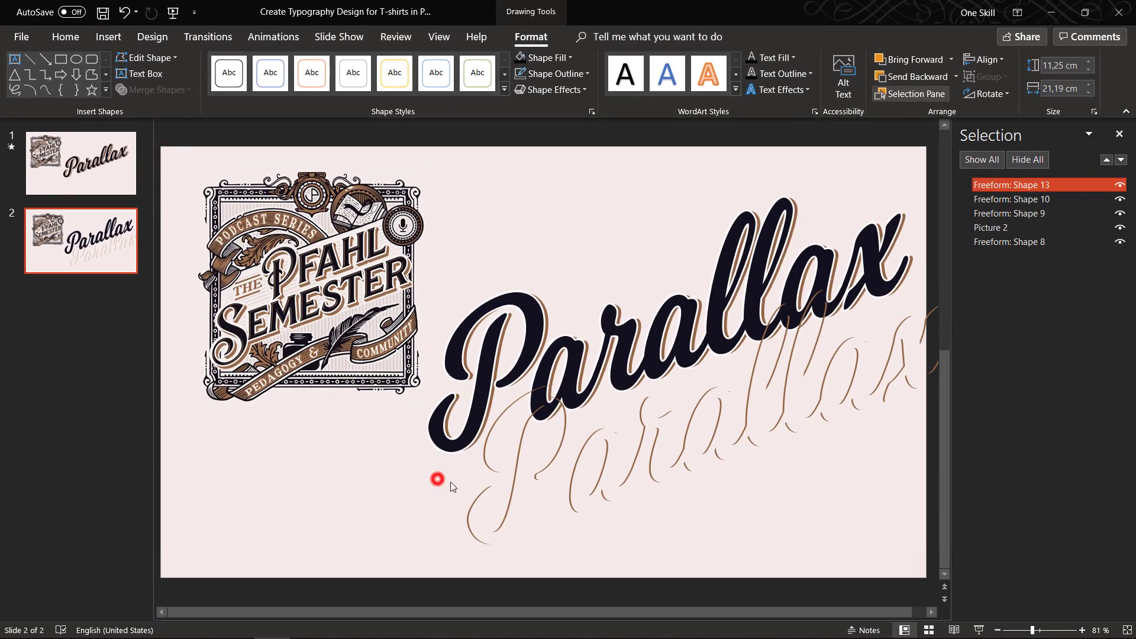
Align the outlined Parallax with the dark Parallax on the left and top
{"action": "left_click", "coordinate": [438, 479]}
{"action": "left_click", "coordinate": [519, 473]}
{"action": "left_click", "coordinate": [438, 427], "text": "shift"}
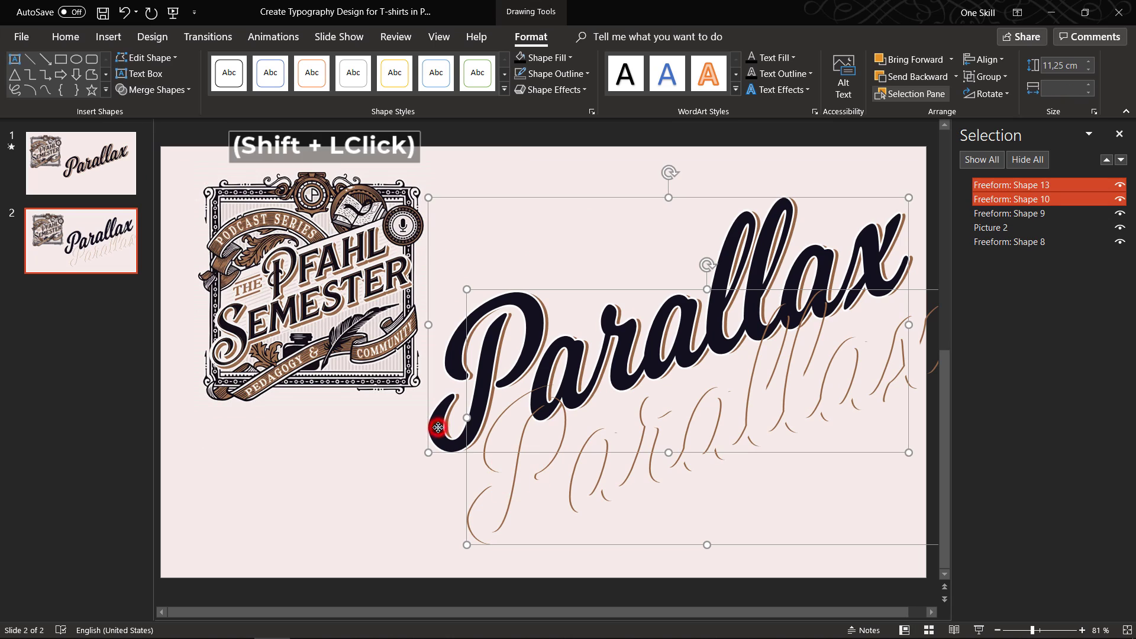
{"action": "left_click", "coordinate": [987, 59]}
{"action": "left_click", "coordinate": [1005, 77]}
{"action": "left_click", "coordinate": [987, 60]}
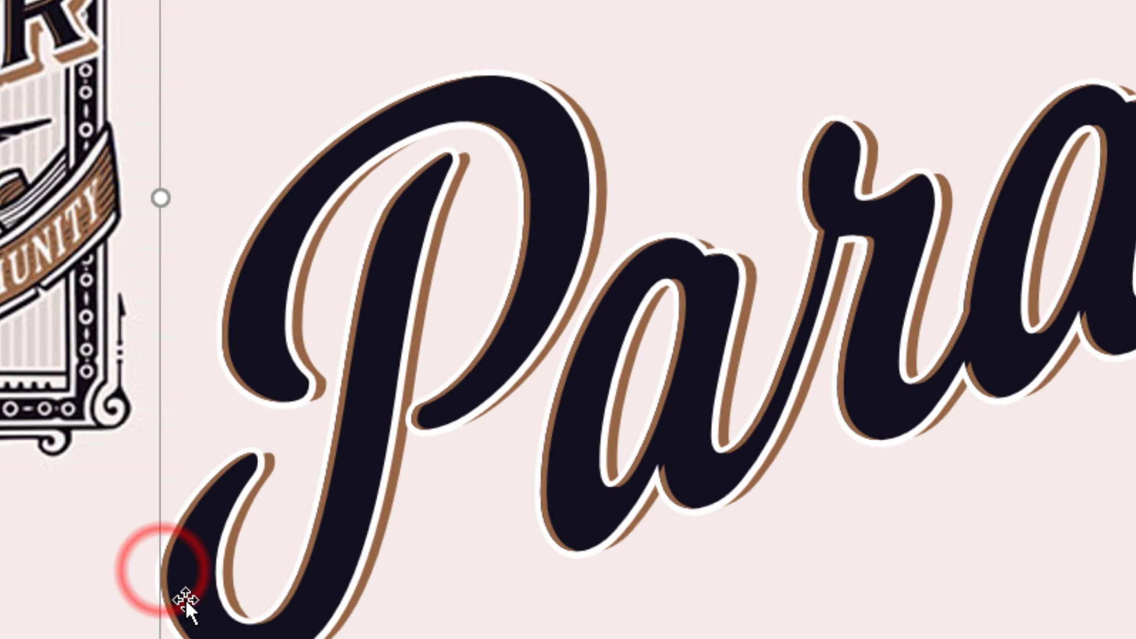
Nudge the brown outline right, left, then right to offset it behind the lettering
{"action": "key", "text": "Right"}
{"action": "key", "text": "Right"}
{"action": "key", "text": "Right"}
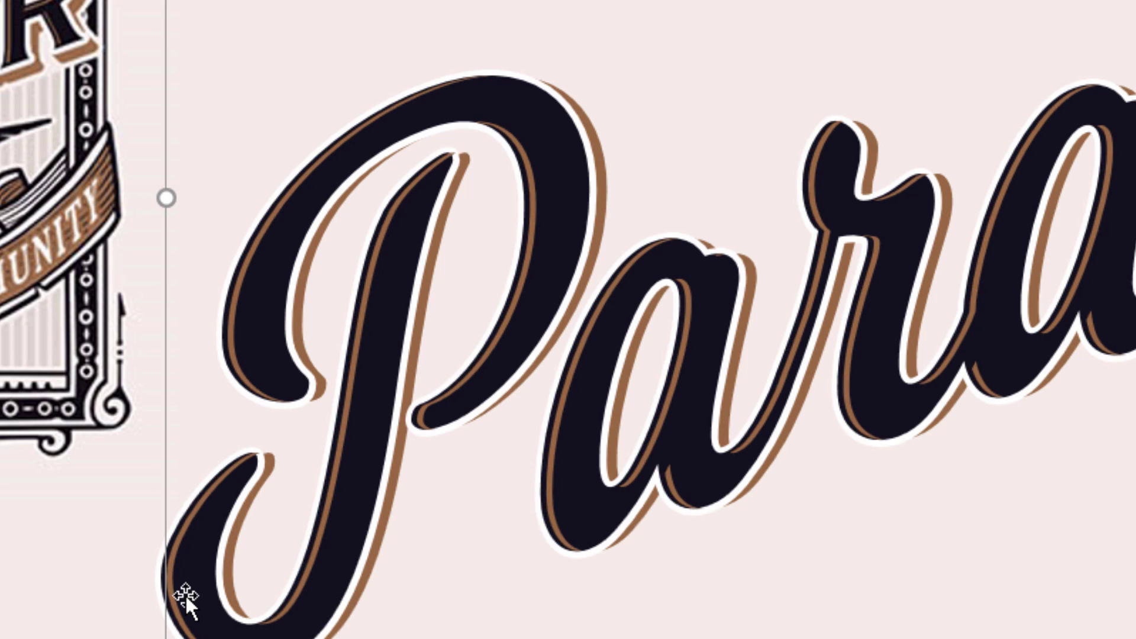
{"action": "key", "text": "Left"}
{"action": "key", "text": "Left"}
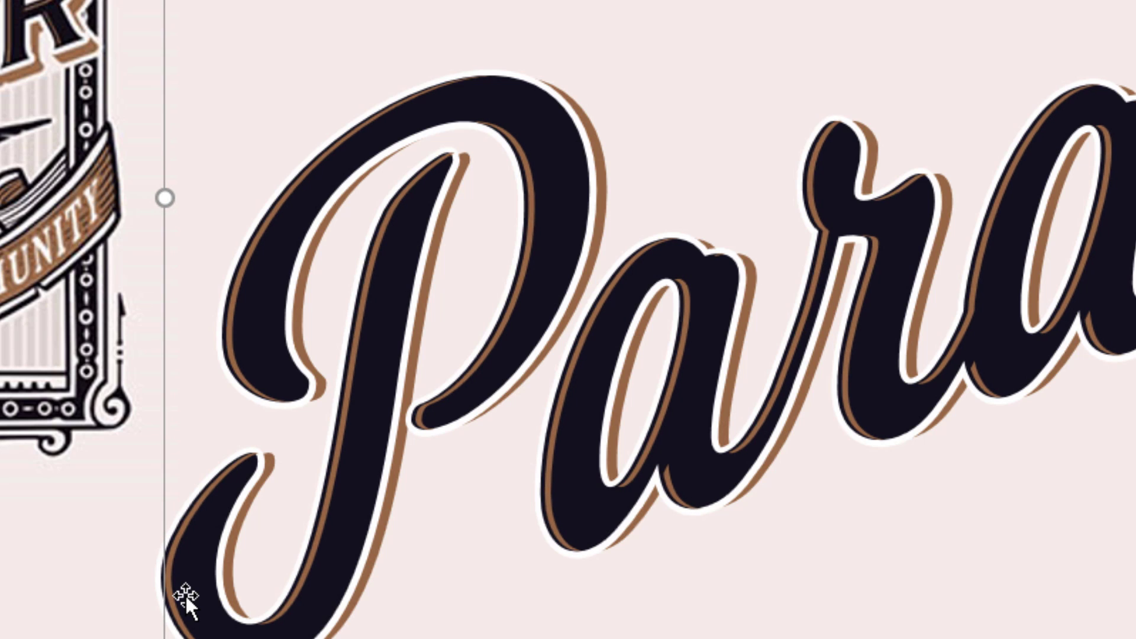
{"action": "key", "text": "Right"}
{"action": "key", "text": "Right"}
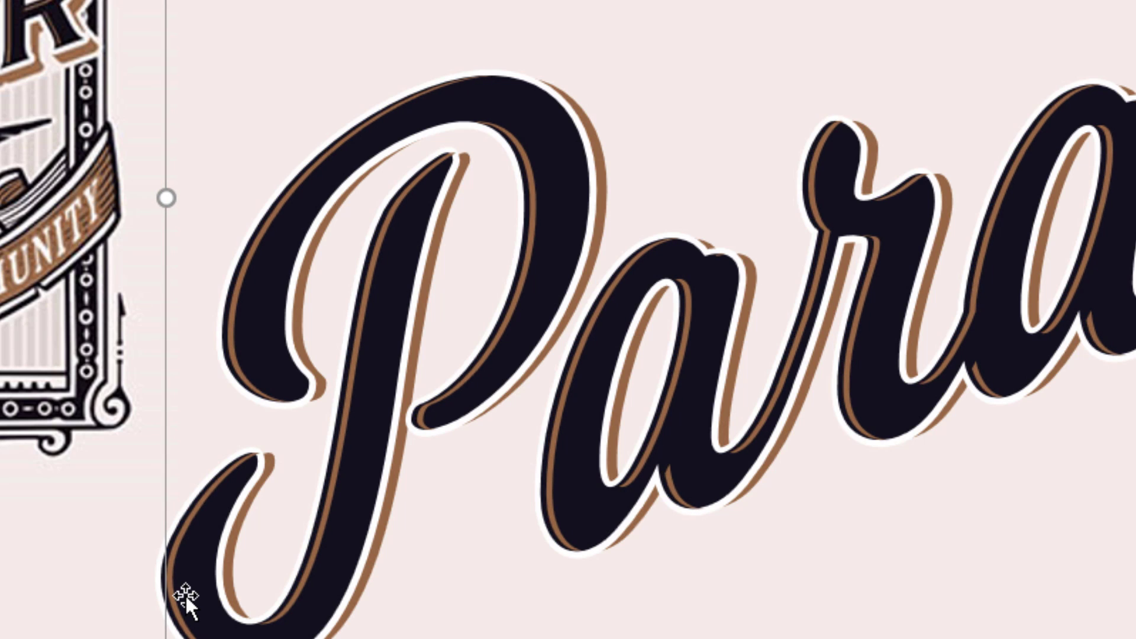
{"action": "left_click", "coordinate": [41, 603]}
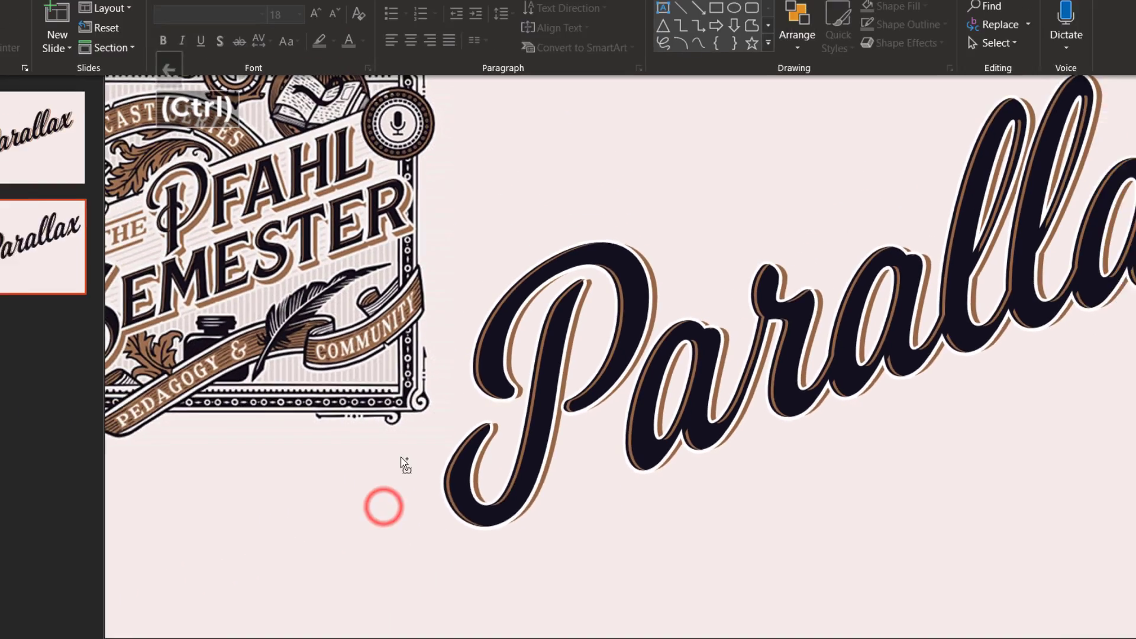
{"action": "scroll", "coordinate": [404, 464], "scroll_direction": "down", "scroll_amount": 3}
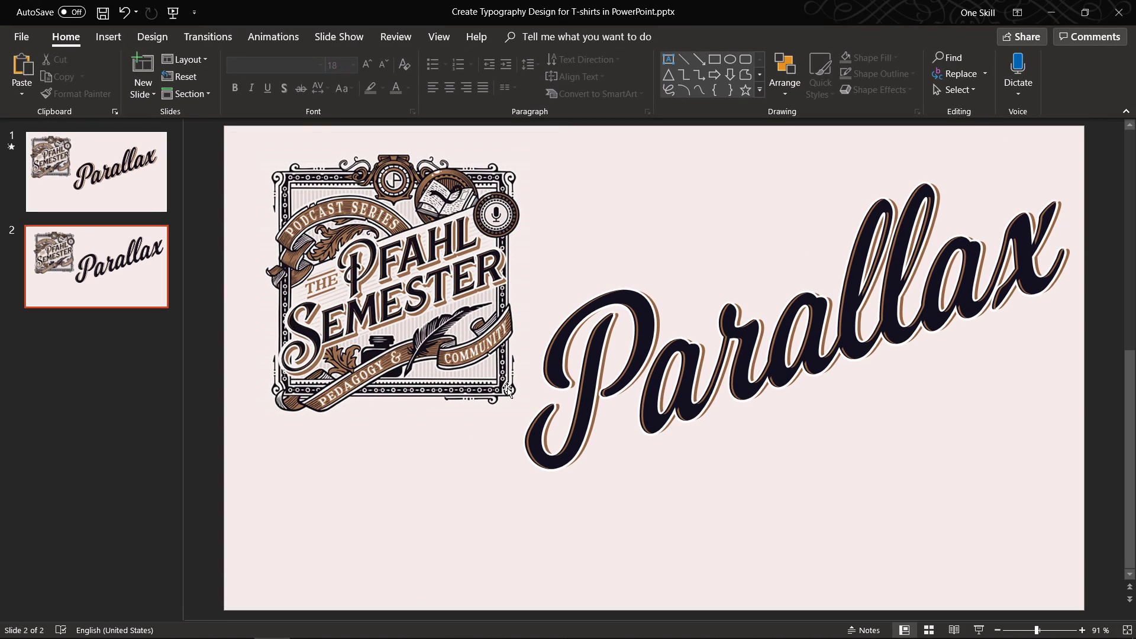
In the Selection Pane, drag Freeform: Shape 8 above Picture 2 and select it alone
{"action": "left_click", "coordinate": [112, 177]}
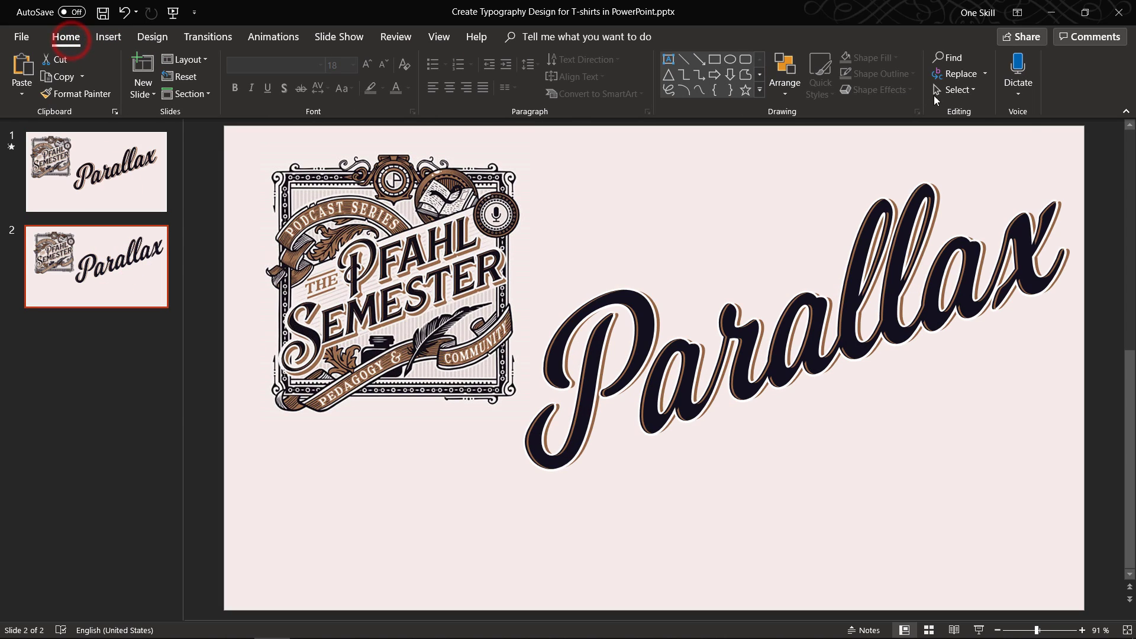
{"action": "left_click", "coordinate": [954, 90]}
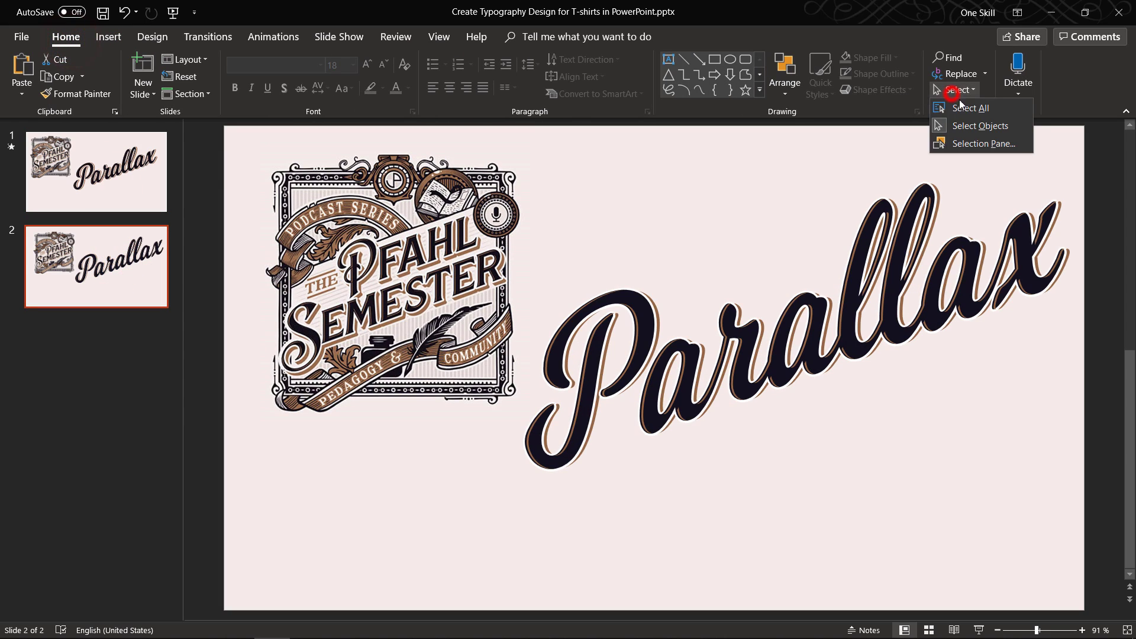
{"action": "left_click", "coordinate": [992, 143]}
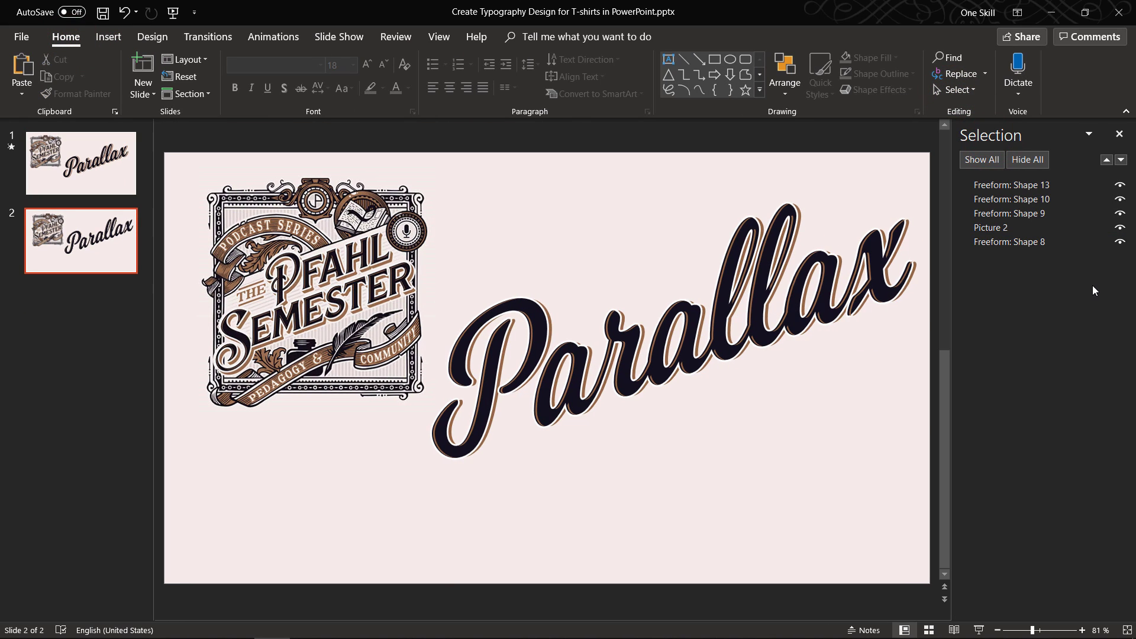
{"action": "left_click_drag", "start_coordinate": [1029, 243], "coordinate": [1003, 227]}
{"action": "left_click", "coordinate": [1002, 241], "text": "ctrl"}
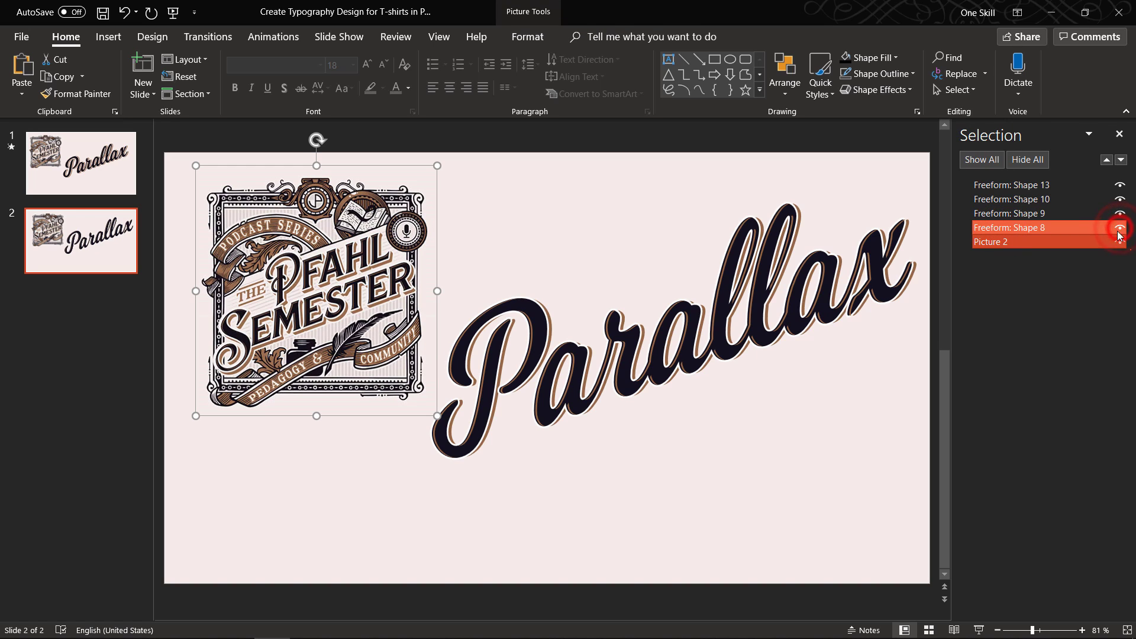
{"action": "left_click", "coordinate": [1025, 228]}
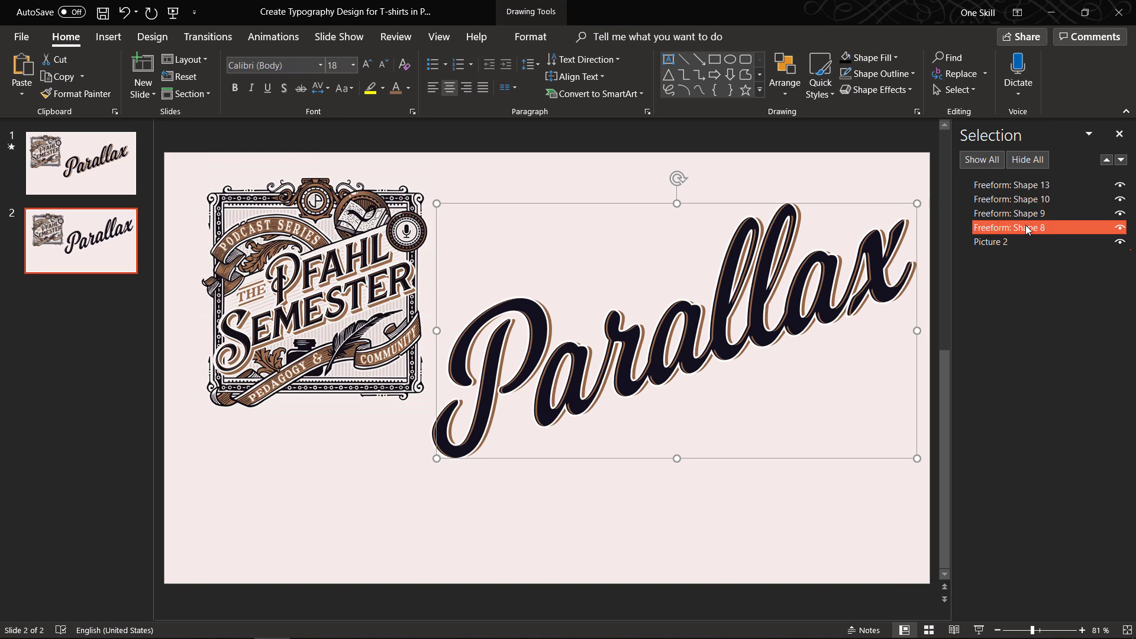
Nudge the Parallax right, duplicate it well below, and place Shape 14 beneath Shape 8
{"action": "key", "text": "Right"}
{"action": "key", "text": "Right"}
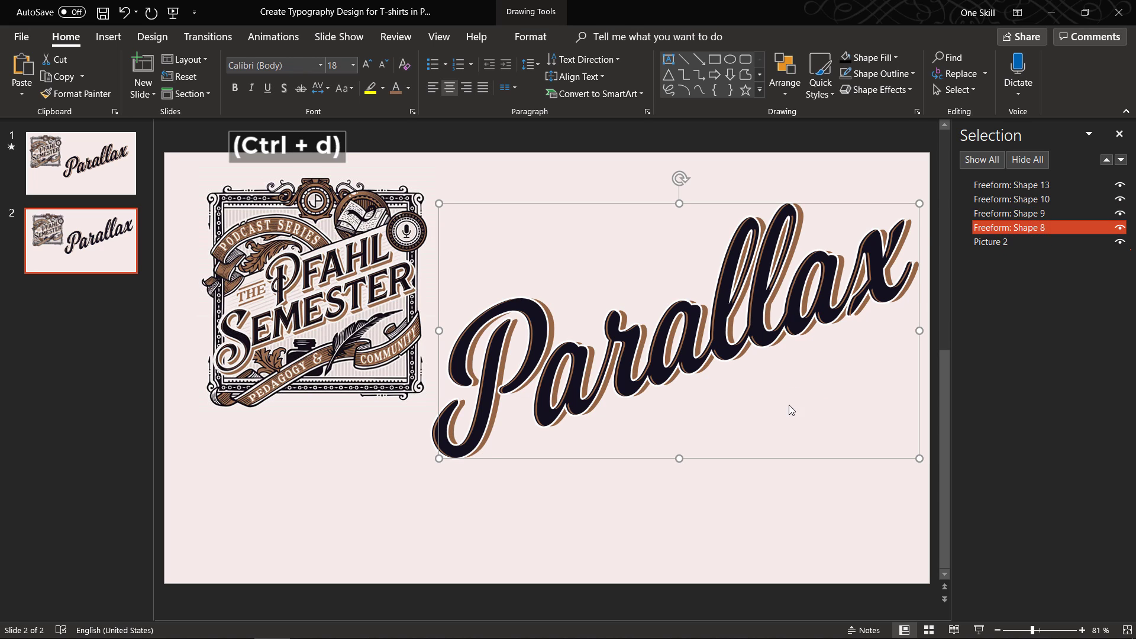
{"action": "key", "text": "ctrl+d"}
{"action": "left_click_drag", "start_coordinate": [726, 470], "coordinate": [718, 598]}
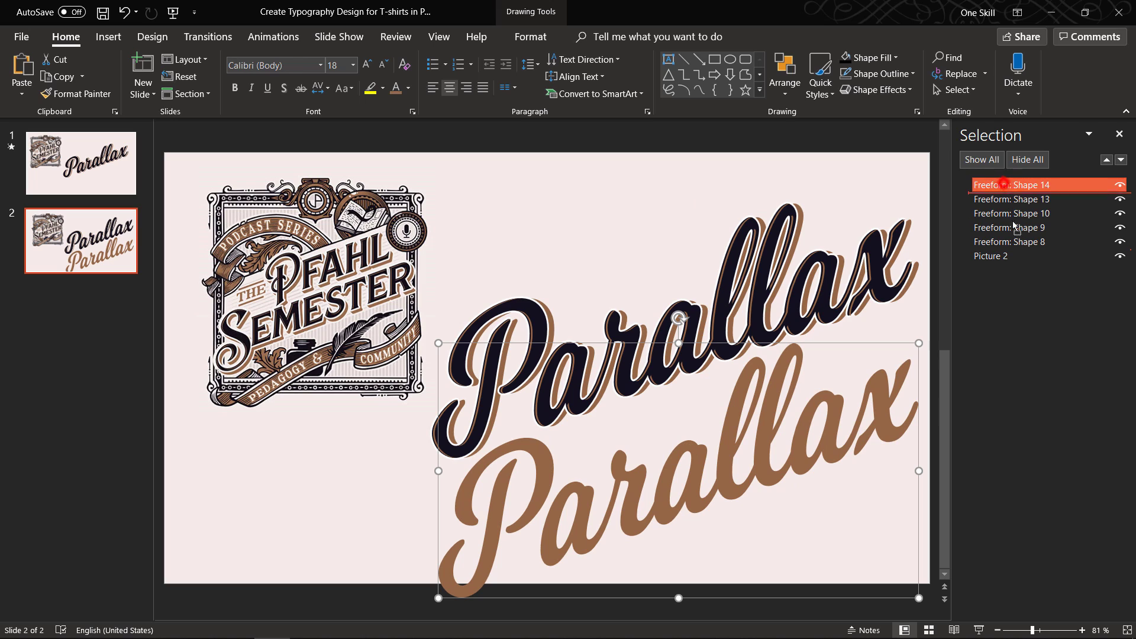
{"action": "left_click_drag", "start_coordinate": [1017, 248], "coordinate": [1018, 249]}
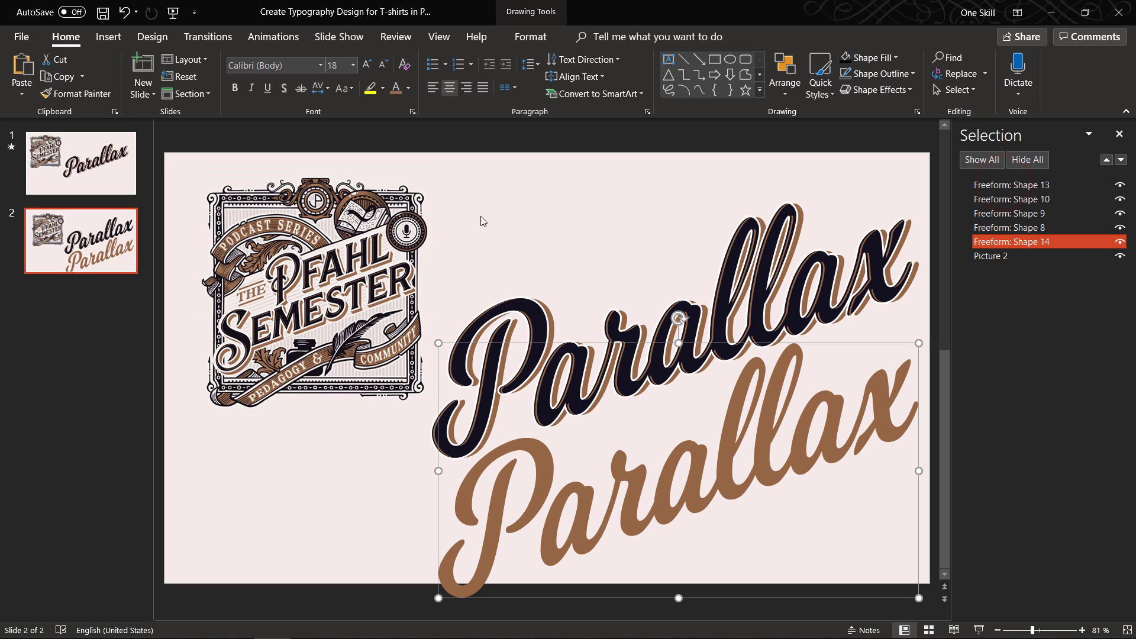
Give the lower Parallax a brown outline with No Fill and shift it slightly right
{"action": "left_click", "coordinate": [532, 37]}
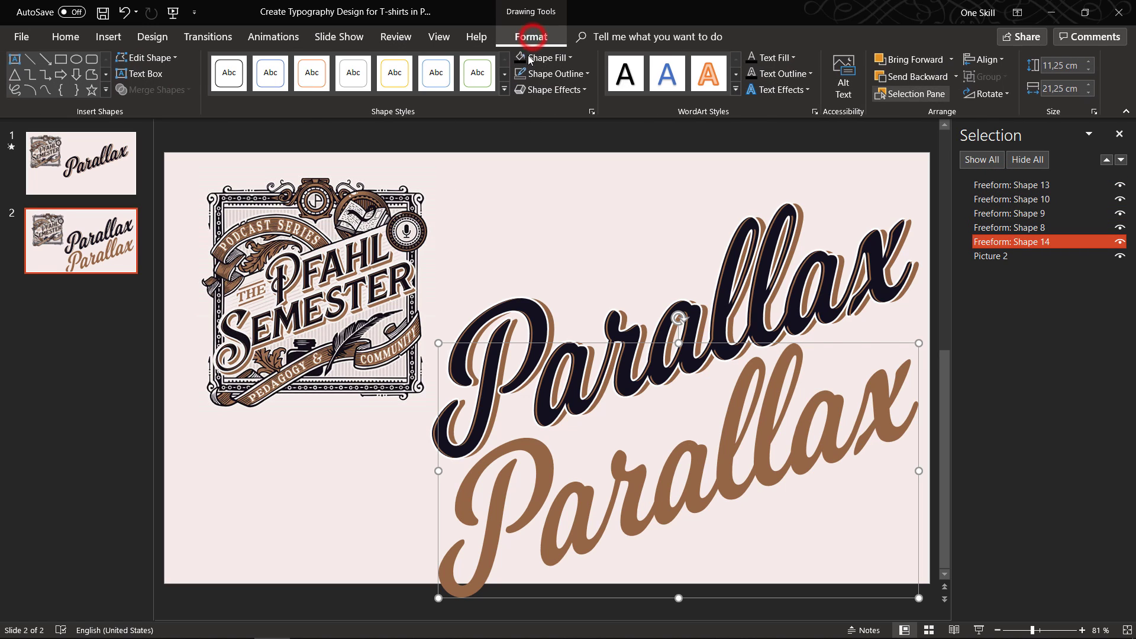
{"action": "left_click", "coordinate": [575, 74]}
{"action": "left_click", "coordinate": [519, 213]}
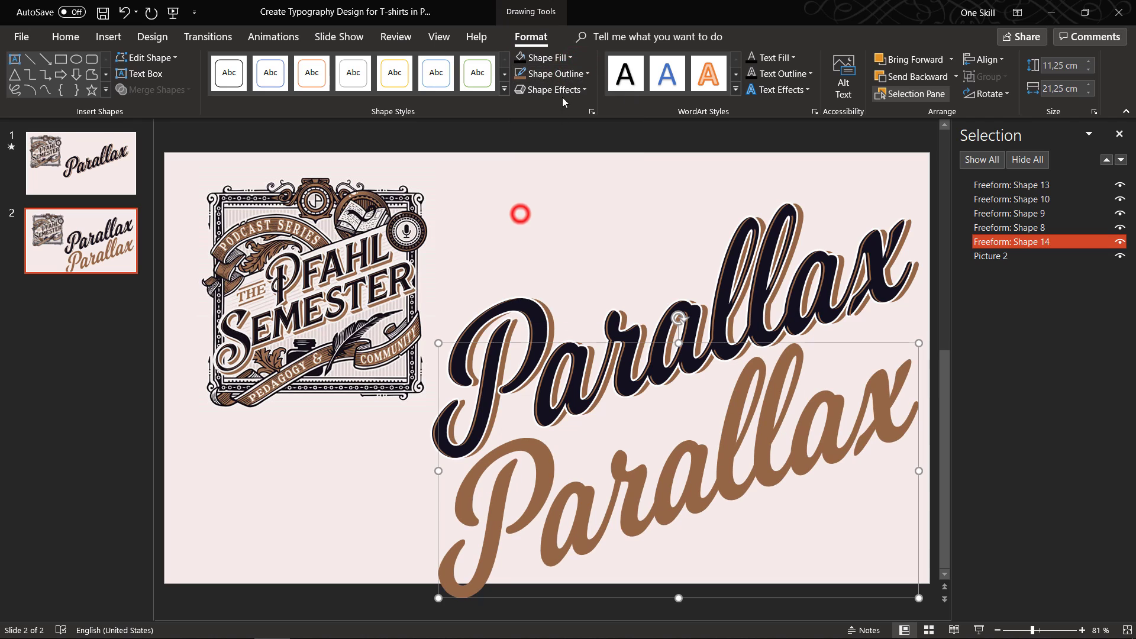
{"action": "left_click", "coordinate": [565, 59]}
{"action": "left_click", "coordinate": [545, 211]}
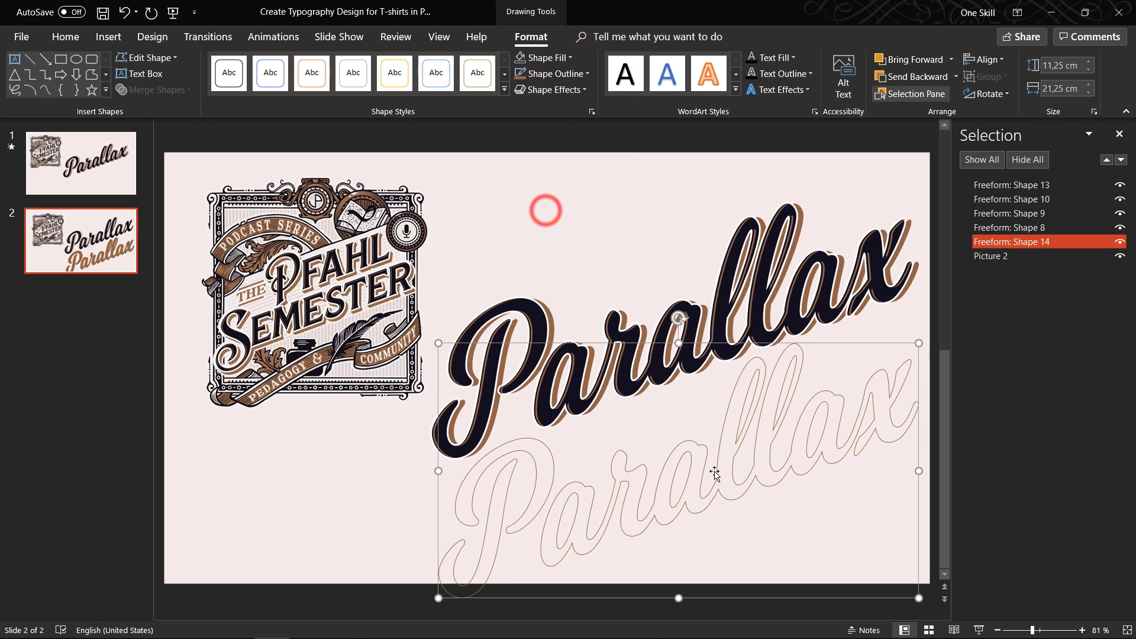
{"action": "left_click_drag", "start_coordinate": [439, 513], "coordinate": [457, 511]}
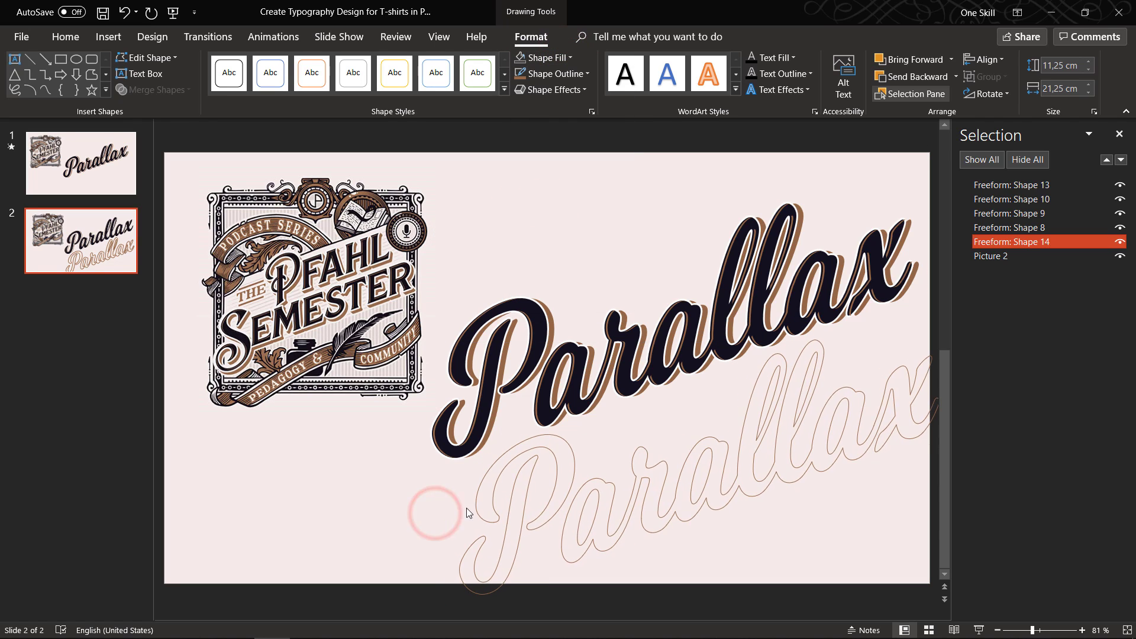
{"action": "left_click", "coordinate": [400, 485]}
{"action": "left_click", "coordinate": [79, 294]}
Add a new slide 3 and draw a long black rectangle with no outline near its top
{"action": "right_click", "coordinate": [80, 295]}
{"action": "left_click", "coordinate": [123, 348]}
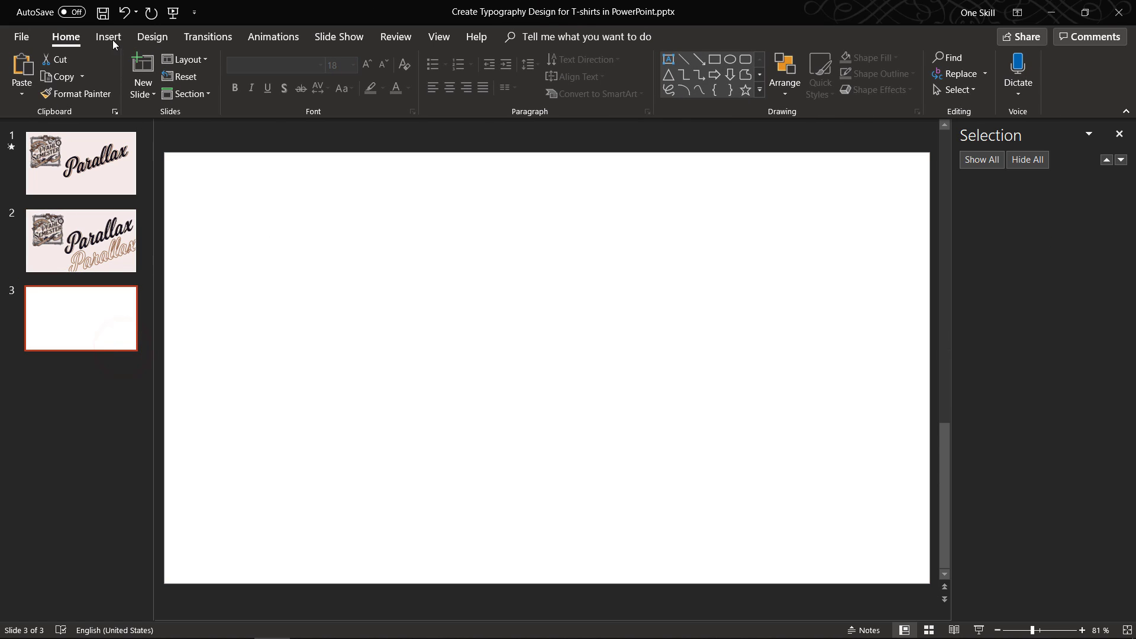
{"action": "left_click", "coordinate": [111, 36]}
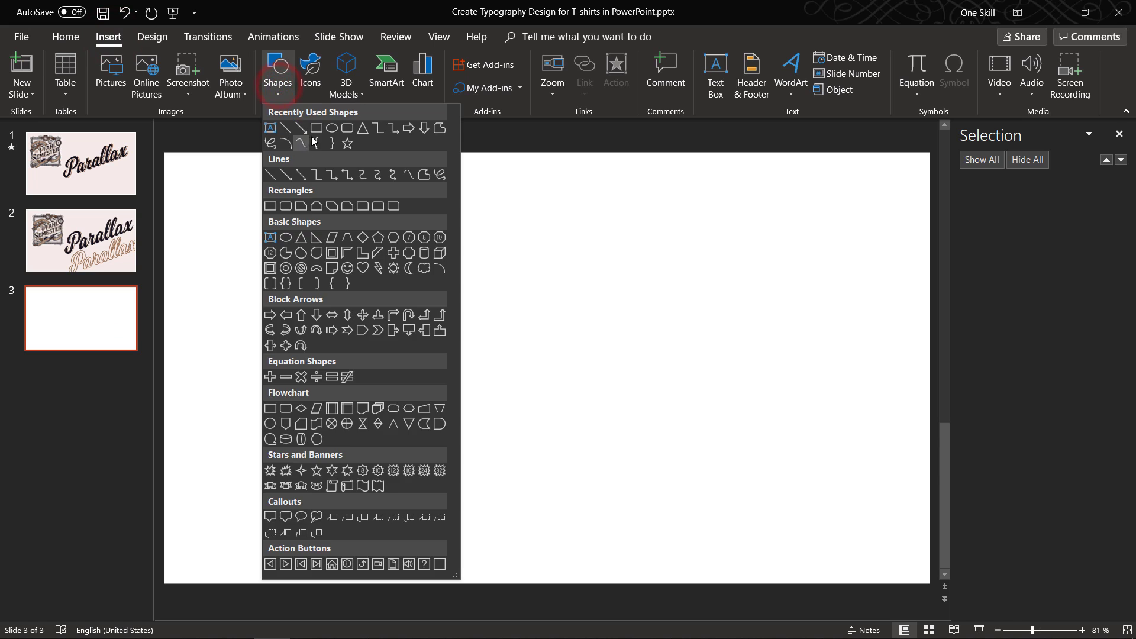
{"action": "left_click", "coordinate": [317, 130]}
{"action": "left_click_drag", "start_coordinate": [256, 176], "coordinate": [825, 204]}
{"action": "left_click", "coordinate": [561, 59]}
{"action": "left_click", "coordinate": [531, 89]}
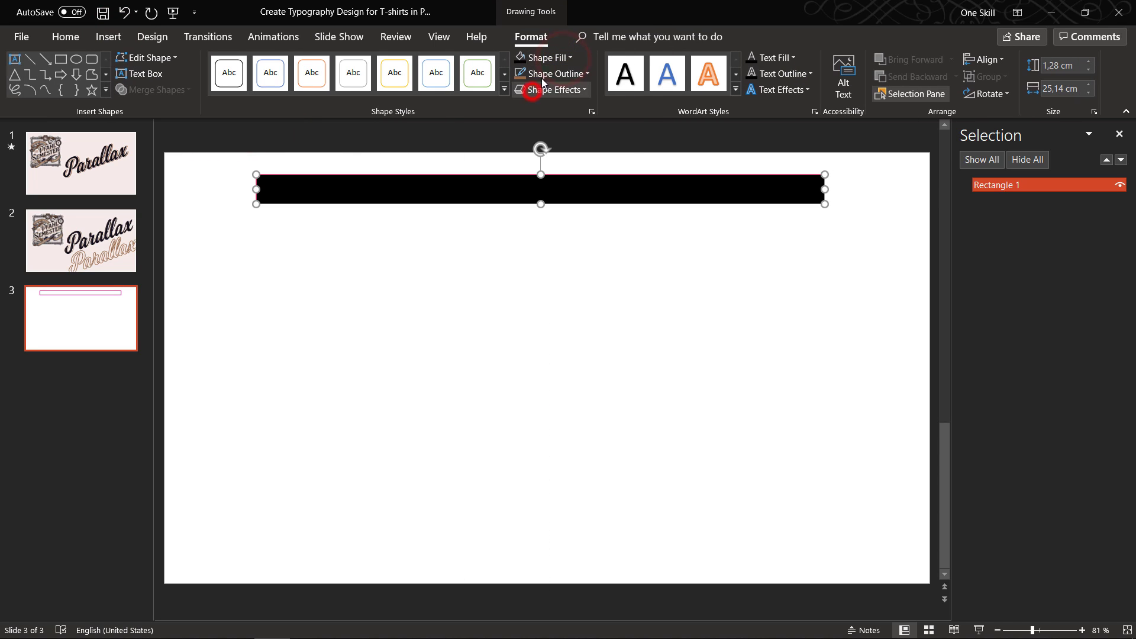
{"action": "left_click", "coordinate": [555, 74]}
{"action": "left_click", "coordinate": [555, 226]}
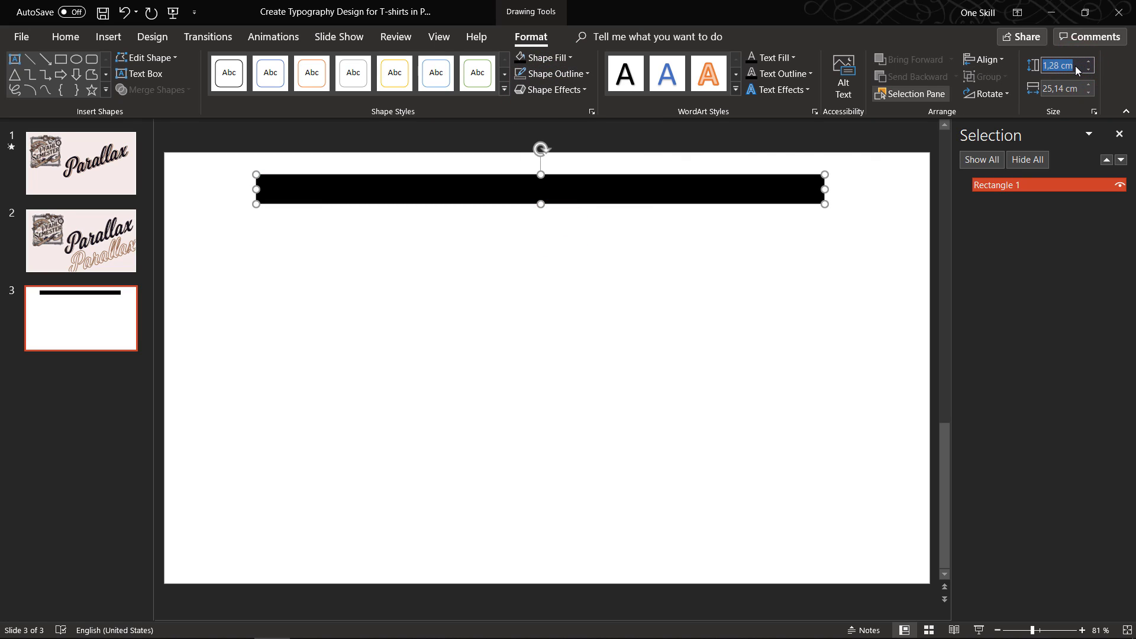
Reduce the rectangle's height from 0,5 to 0,2 and finally 0,1 cm
{"action": "key", "text": "Return"}
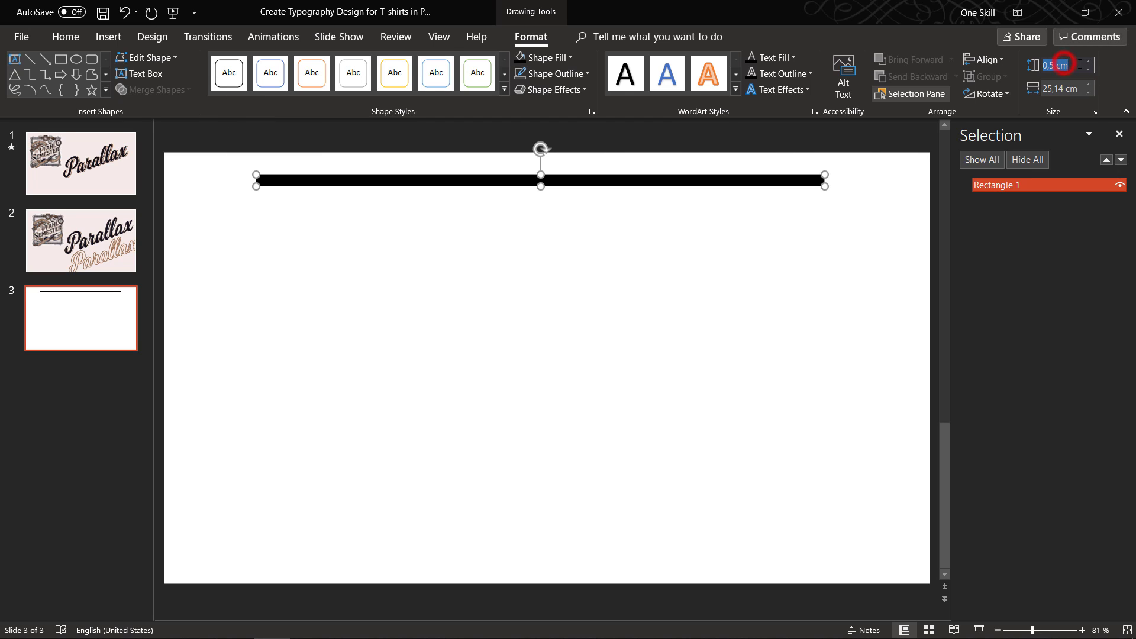
{"action": "type", "text": ",2"}
{"action": "key", "text": "Return"}
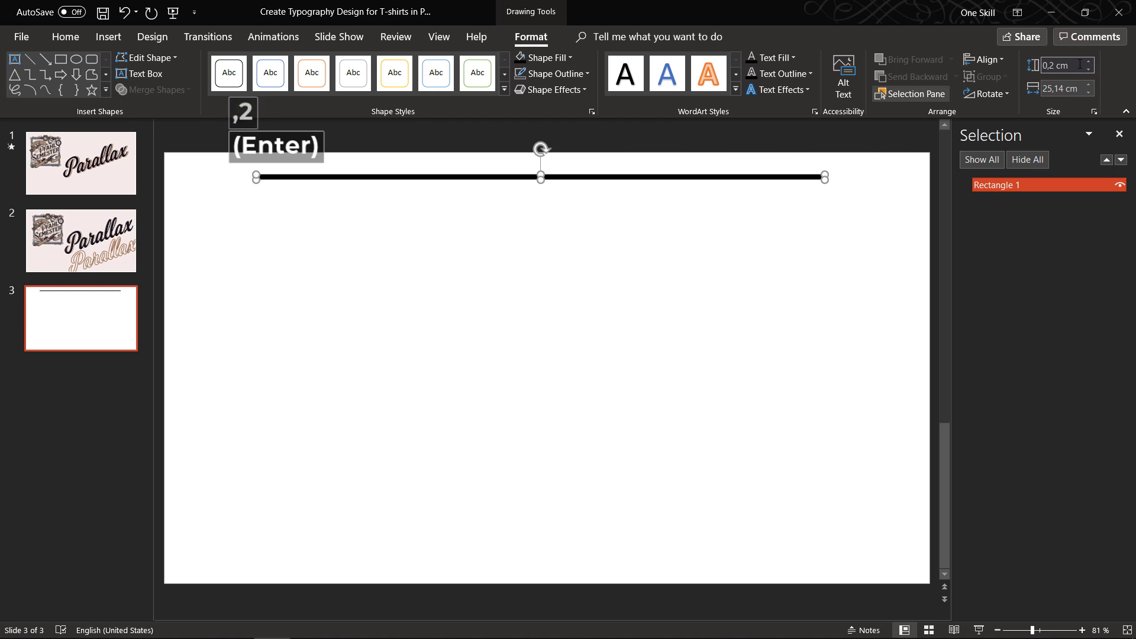
{"action": "left_click", "coordinate": [693, 297]}
{"action": "left_click", "coordinate": [649, 175]}
{"action": "left_click", "coordinate": [1075, 65]}
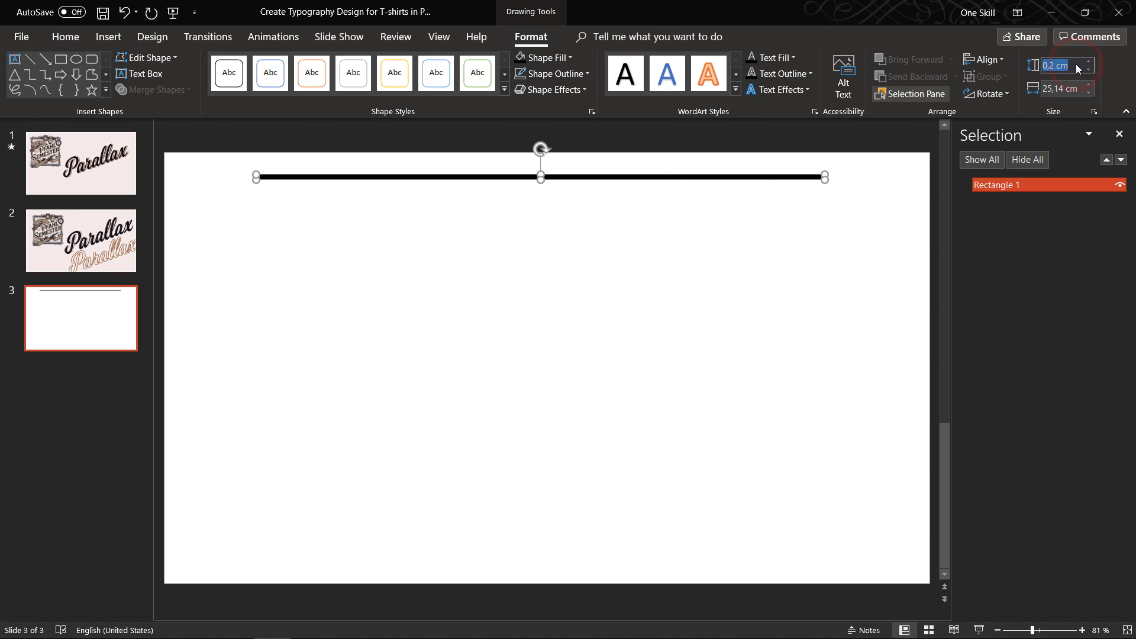
{"action": "type", "text": ",1"}
{"action": "key", "text": "Return"}
Duplicate the thin line repeatedly with a small vertical gap to build a stack of stripes
{"action": "left_click", "coordinate": [647, 329]}
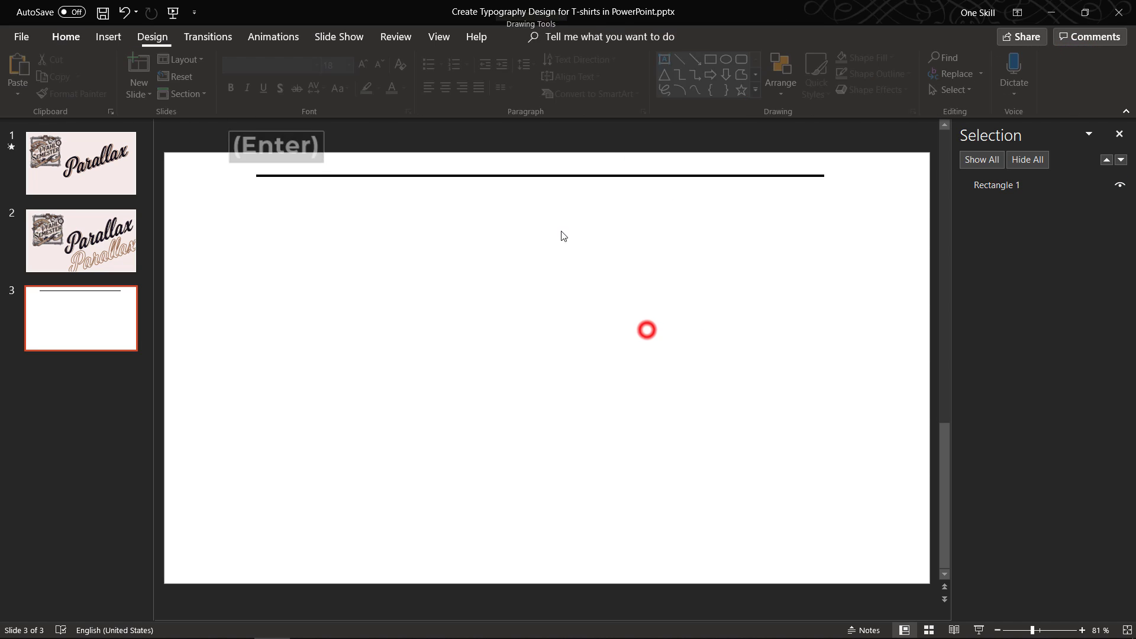
{"action": "scroll", "coordinate": [539, 205], "scroll_direction": "up", "scroll_amount": 4}
{"action": "scroll", "coordinate": [553, 204], "scroll_direction": "up", "scroll_amount": 6}
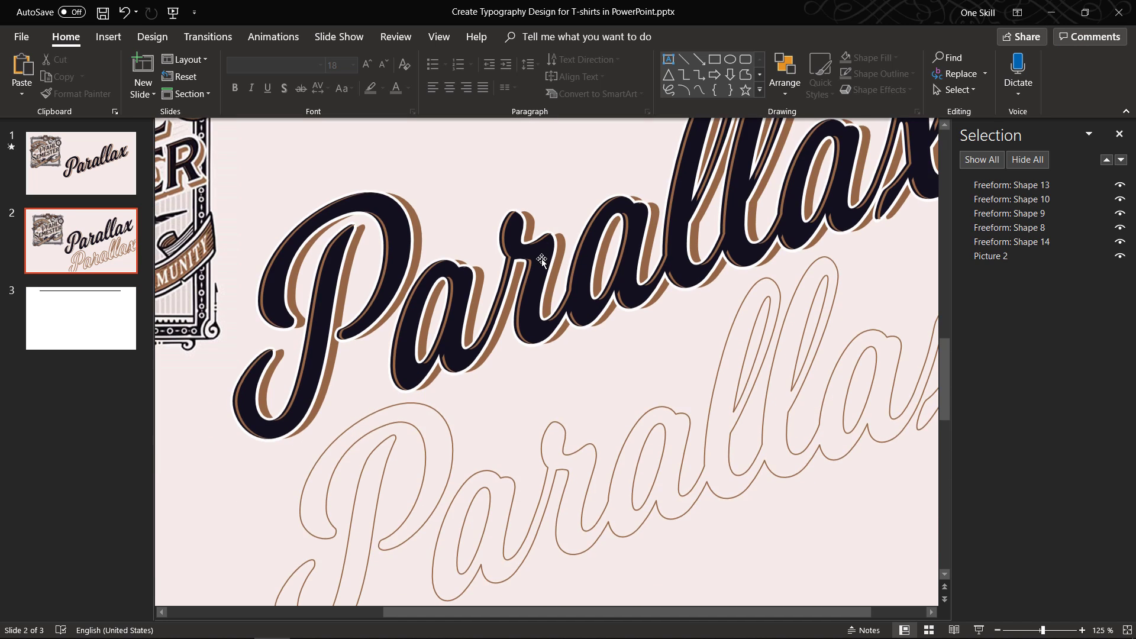
{"action": "scroll", "coordinate": [222, 293], "scroll_direction": "down", "scroll_amount": 3}
{"action": "left_click", "coordinate": [247, 162]}
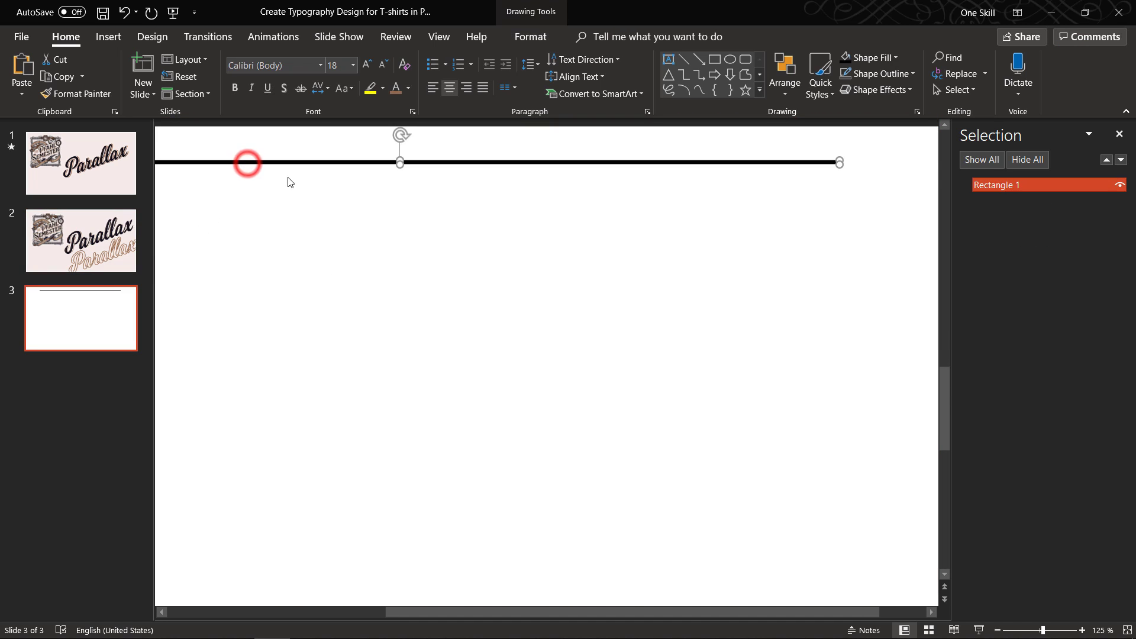
{"action": "key", "text": "ctrl+d"}
{"action": "scroll", "coordinate": [364, 232], "scroll_direction": "down", "scroll_amount": 4}
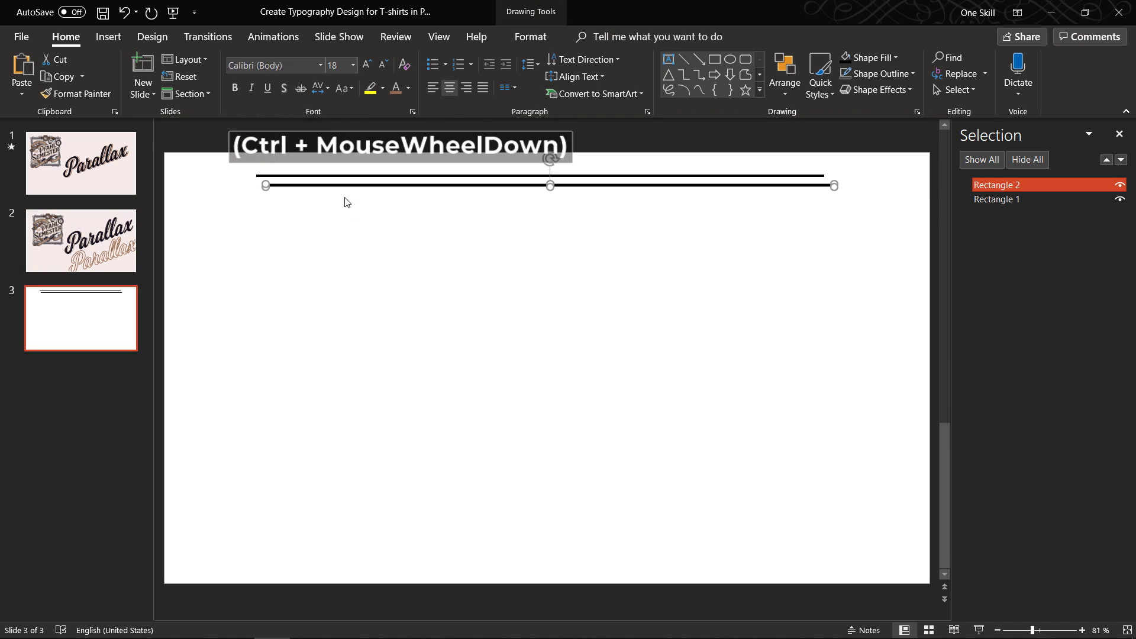
{"action": "left_click_drag", "start_coordinate": [341, 189], "coordinate": [330, 185]}
{"action": "key", "text": "Up"}
{"action": "key", "text": "Up"}
{"action": "key", "text": "Up"}
{"action": "key", "text": "Up"}
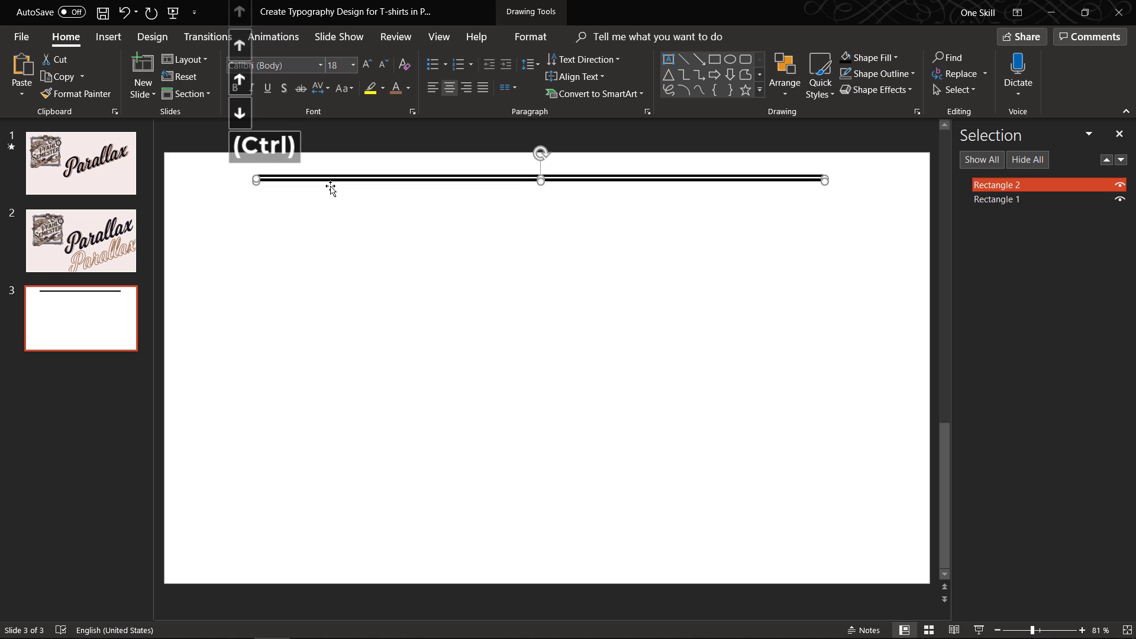
{"action": "key", "text": "ctrl+d"}
{"action": "key", "text": "Down"}
{"action": "key", "text": "ctrl+d"}
{"action": "key", "text": "ctrl+d"}
{"action": "key", "text": "ctrl+d"}
{"action": "key", "text": "ctrl+d"}
{"action": "key", "text": "ctrl+d"}
{"action": "key", "text": "ctrl+d"}
{"action": "key", "text": "ctrl+d"}
{"action": "key", "text": "ctrl+d"}
{"action": "key", "text": "ctrl+d"}
{"action": "key", "text": "ctrl+d"}
{"action": "key", "text": "ctrl+d"}
{"action": "key", "text": "ctrl+d"}
{"action": "key", "text": "ctrl+d"}
{"action": "key", "text": "ctrl+d"}
{"action": "key", "text": "ctrl+d"}
{"action": "key", "text": "ctrl+d"}
{"action": "key", "text": "ctrl+d"}
{"action": "key", "text": "ctrl+d"}
{"action": "key", "text": "ctrl+d"}
{"action": "key", "text": "ctrl+d"}
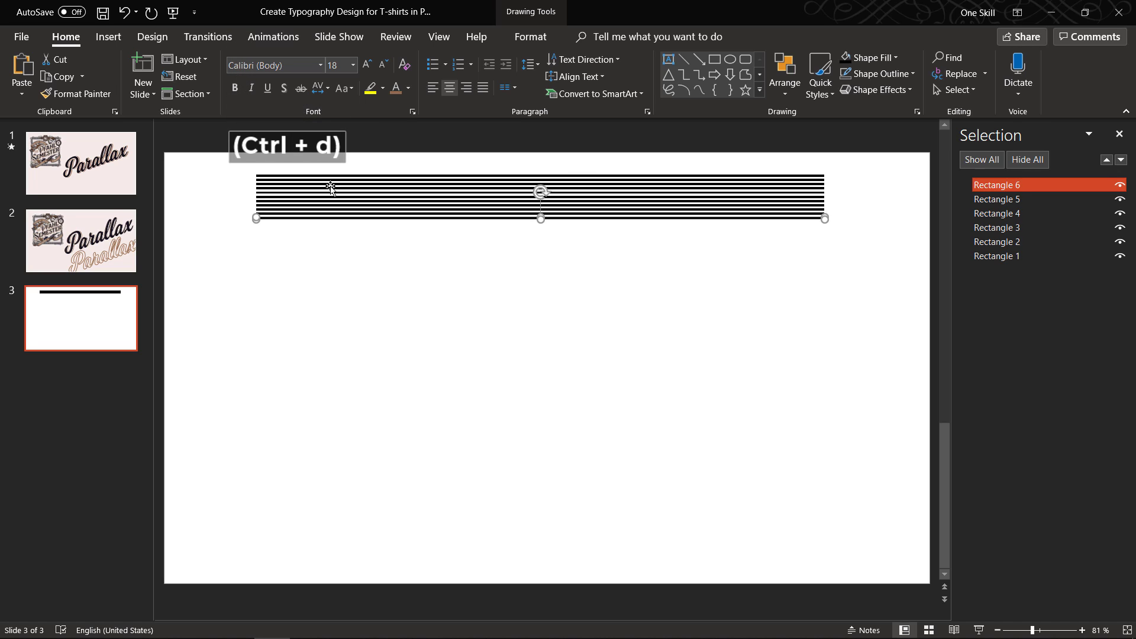
{"action": "key", "text": "ctrl+d"}
{"action": "key", "text": "ctrl+d"}
{"action": "key", "text": "ctrl+d"}
{"action": "key", "text": "ctrl+d"}
{"action": "key", "text": "ctrl+d"}
{"action": "key", "text": "ctrl+d"}
{"action": "key", "text": "ctrl+d"}
{"action": "key", "text": "ctrl+d"}
{"action": "key", "text": "ctrl+d"}
{"action": "key", "text": "ctrl+d"}
{"action": "key", "text": "ctrl+d"}
{"action": "key", "text": "ctrl+d"}
{"action": "key", "text": "ctrl+d"}
{"action": "key", "text": "ctrl+d"}
{"action": "key", "text": "ctrl+d"}
{"action": "key", "text": "ctrl+d"}
{"action": "key", "text": "ctrl+d"}
{"action": "key", "text": "ctrl+d"}
{"action": "key", "text": "ctrl+d"}
{"action": "key", "text": "ctrl+d"}
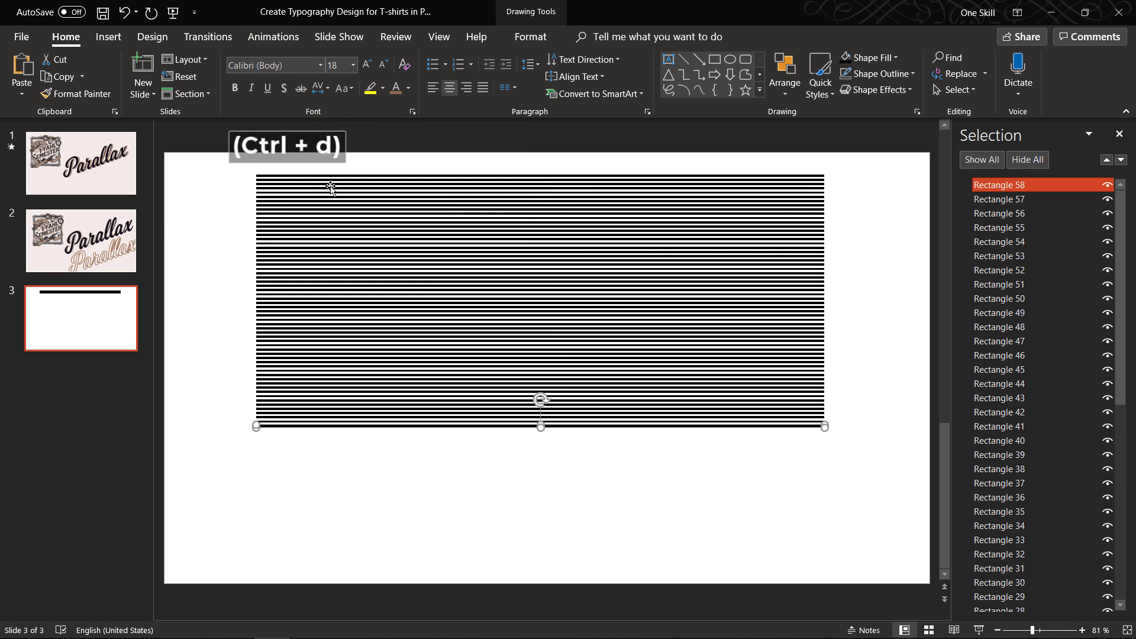
Select all the stacked lines, align them left and distribute them vertically
{"action": "left_click", "coordinate": [216, 209]}
{"action": "left_click_drag", "start_coordinate": [226, 475], "coordinate": [896, 137]}
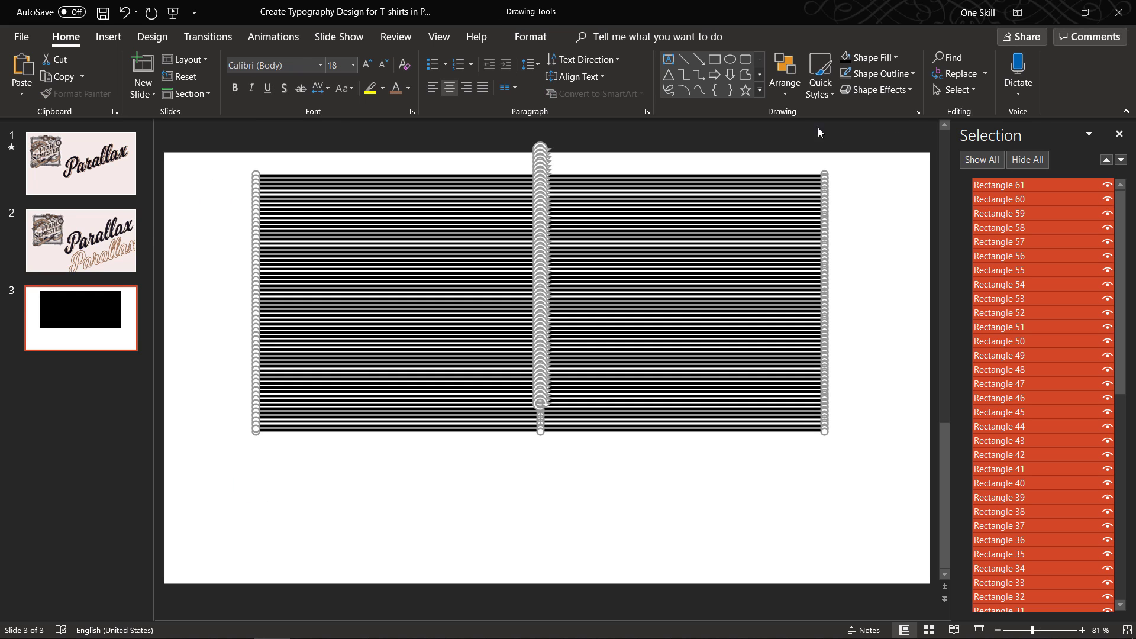
{"action": "left_click", "coordinate": [784, 83]}
{"action": "mouse_move", "coordinate": [852, 290]}
{"action": "left_click", "coordinate": [911, 294]}
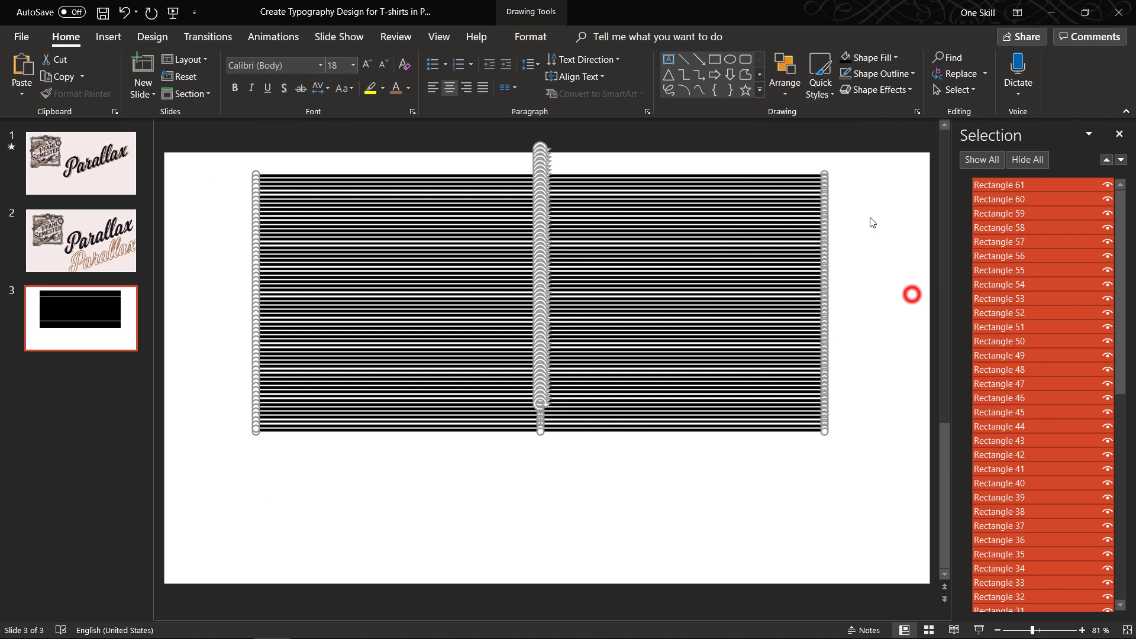
{"action": "left_click", "coordinate": [780, 91]}
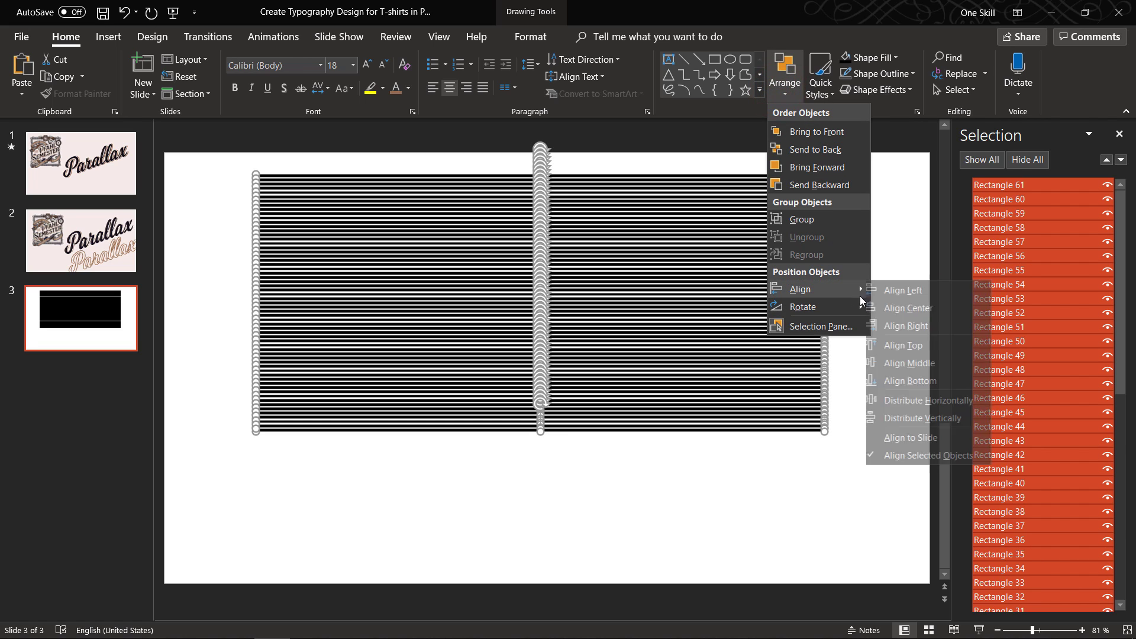
{"action": "left_click", "coordinate": [931, 419]}
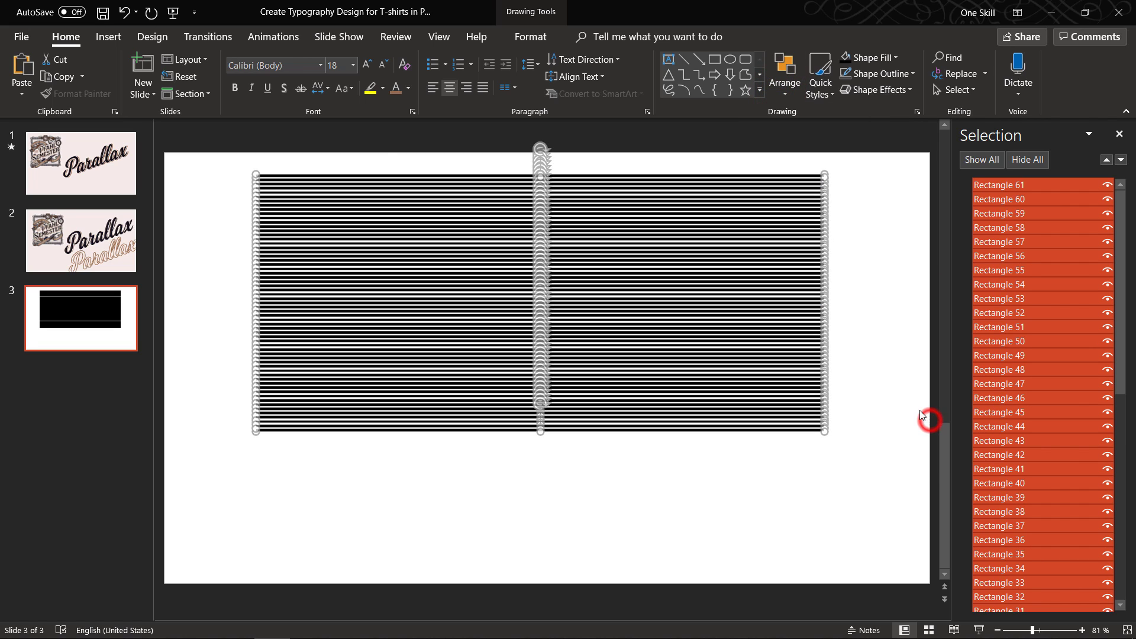
Union the lines into one striped shape and copy it
{"action": "left_click", "coordinate": [530, 37]}
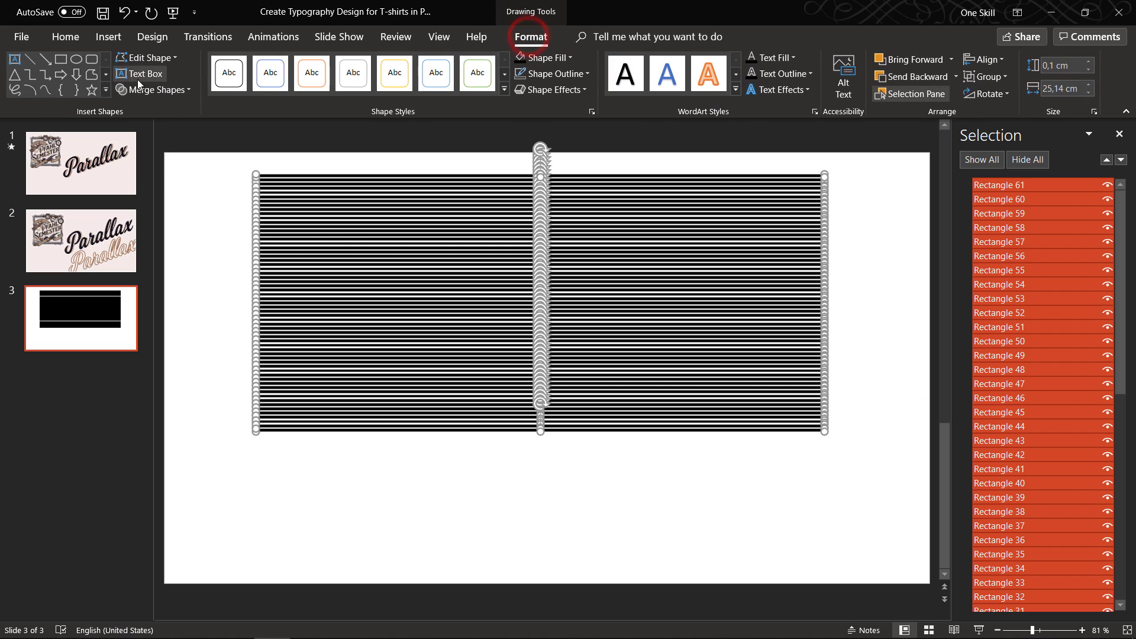
{"action": "left_click", "coordinate": [153, 89]}
{"action": "left_click", "coordinate": [155, 108]}
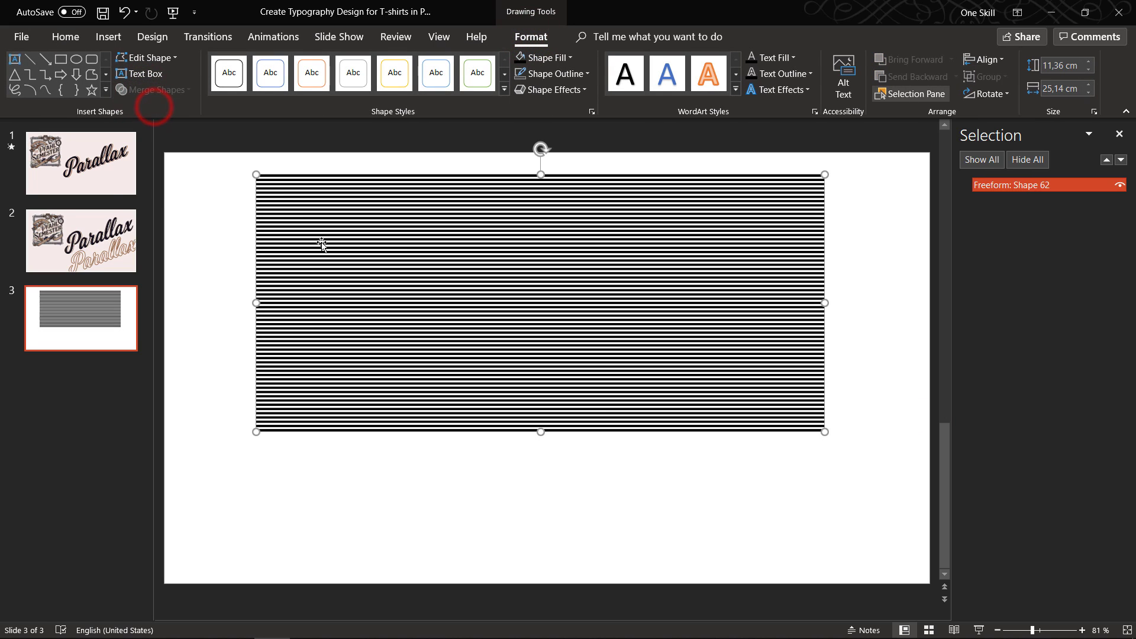
{"action": "key", "text": "ctrl+c"}
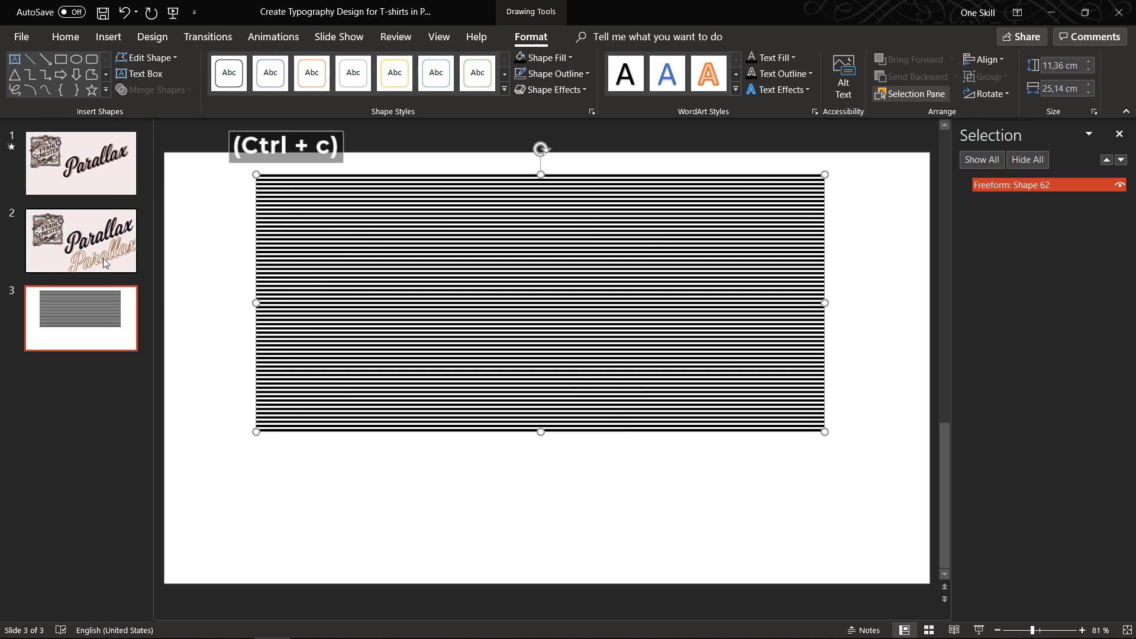
Paste the stripes on slide 2, tilt them to the text's slant, place over Parallax, send to back
{"action": "left_click", "coordinate": [104, 262]}
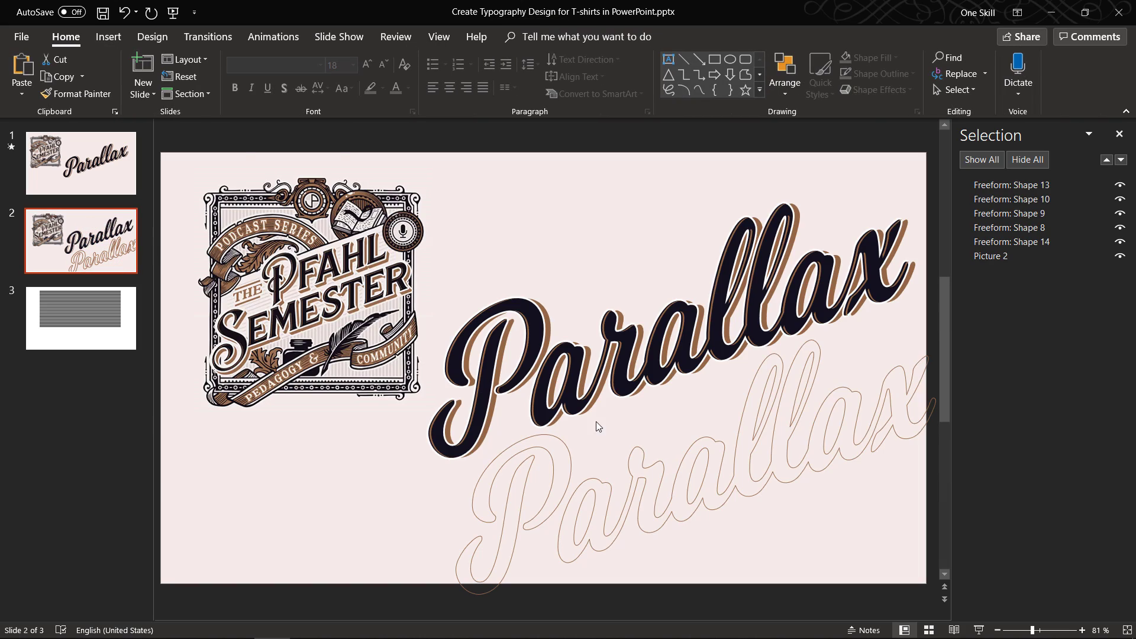
{"action": "key", "text": "ctrl+v"}
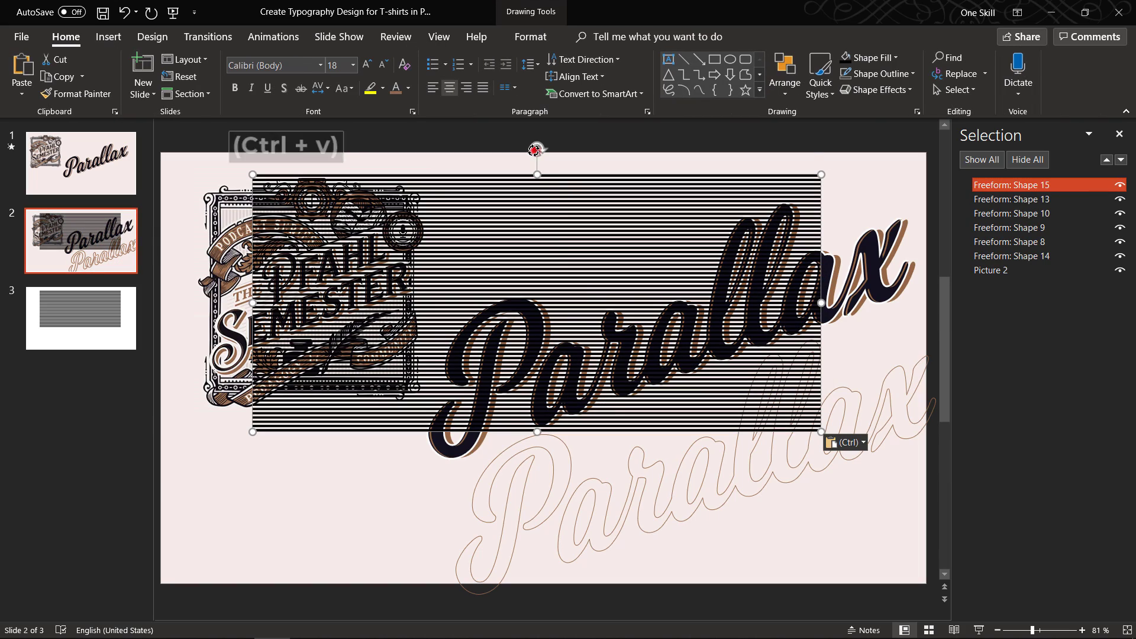
{"action": "left_click_drag", "start_coordinate": [537, 149], "coordinate": [497, 173]}
{"action": "left_click_drag", "start_coordinate": [515, 257], "coordinate": [639, 286]}
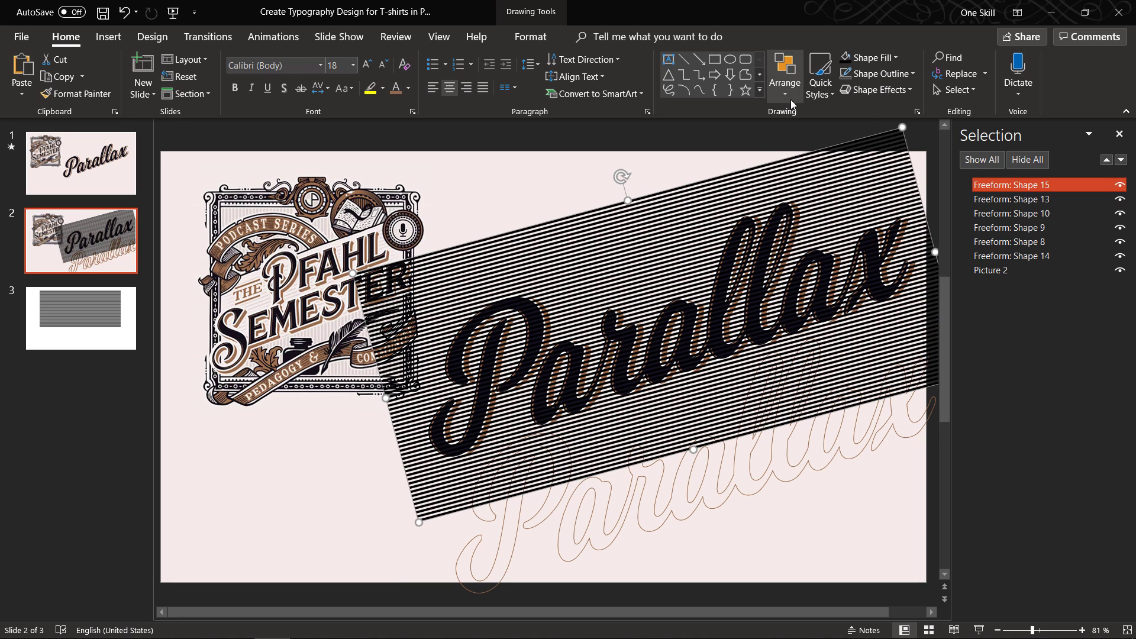
{"action": "left_click", "coordinate": [791, 99]}
{"action": "left_click", "coordinate": [814, 152]}
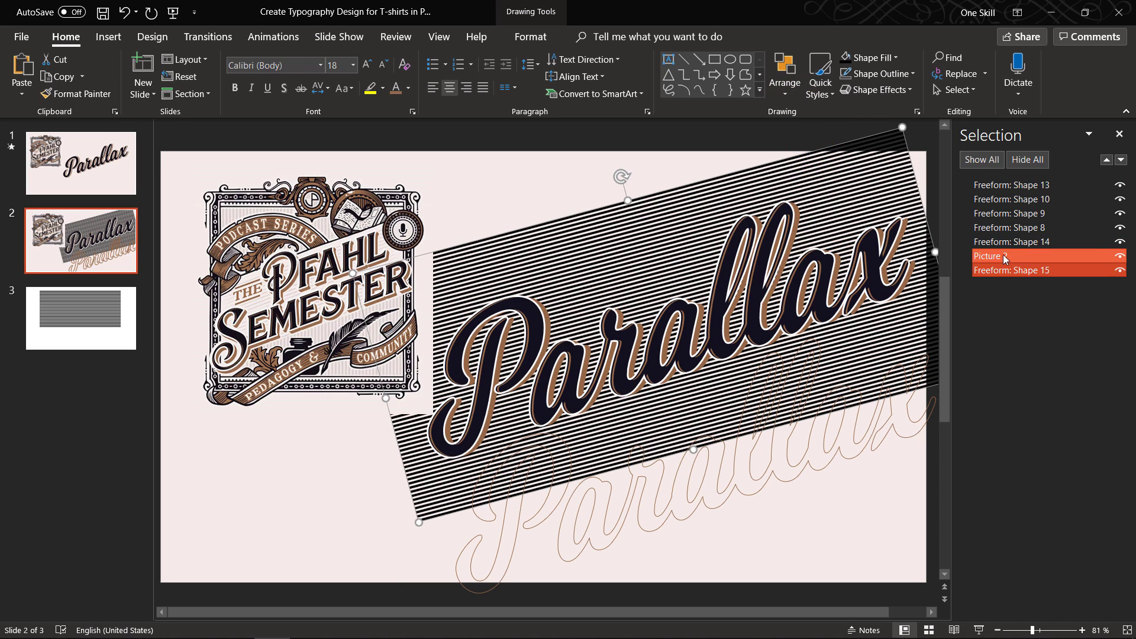
Move the badge picture below the stripes and toggle shapes' visibility to identify the shadow and stripes
{"action": "left_click_drag", "start_coordinate": [1001, 256], "coordinate": [1010, 283]}
{"action": "left_click", "coordinate": [1114, 247], "text": "ctrl"}
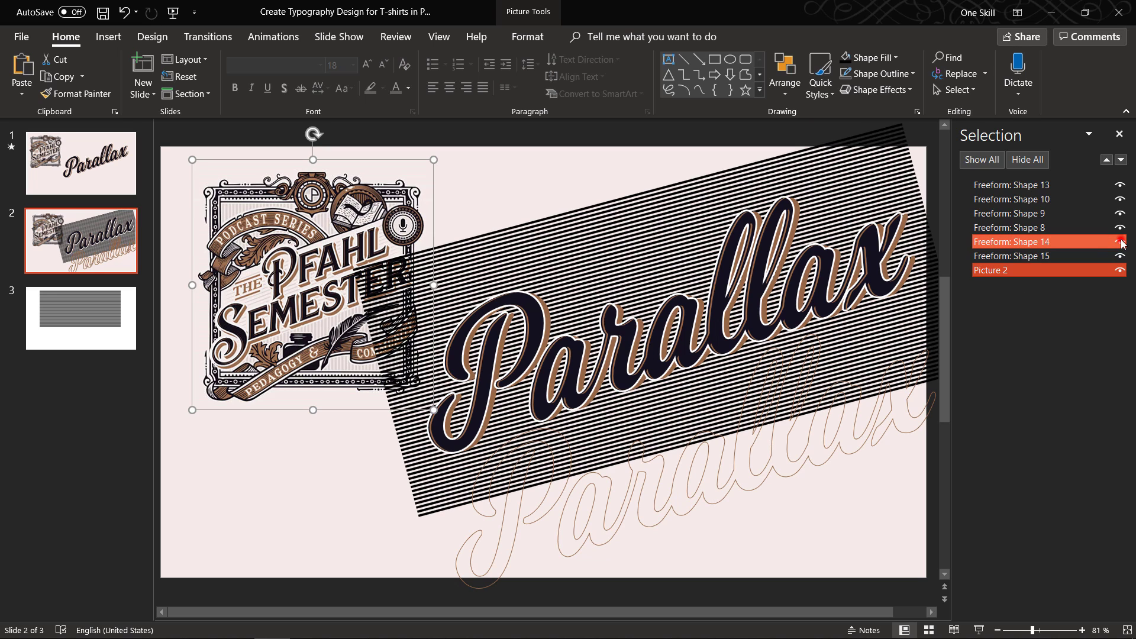
{"action": "left_click", "coordinate": [1122, 243]}
{"action": "left_click", "coordinate": [1122, 243]}
{"action": "left_click", "coordinate": [1123, 228]}
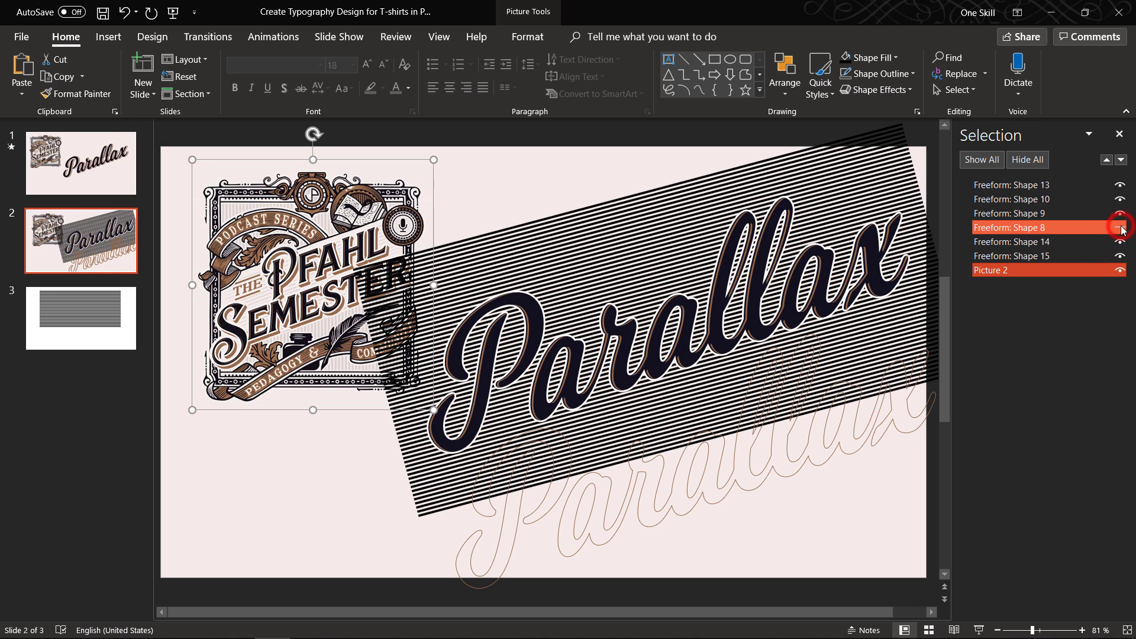
{"action": "left_click", "coordinate": [1123, 230]}
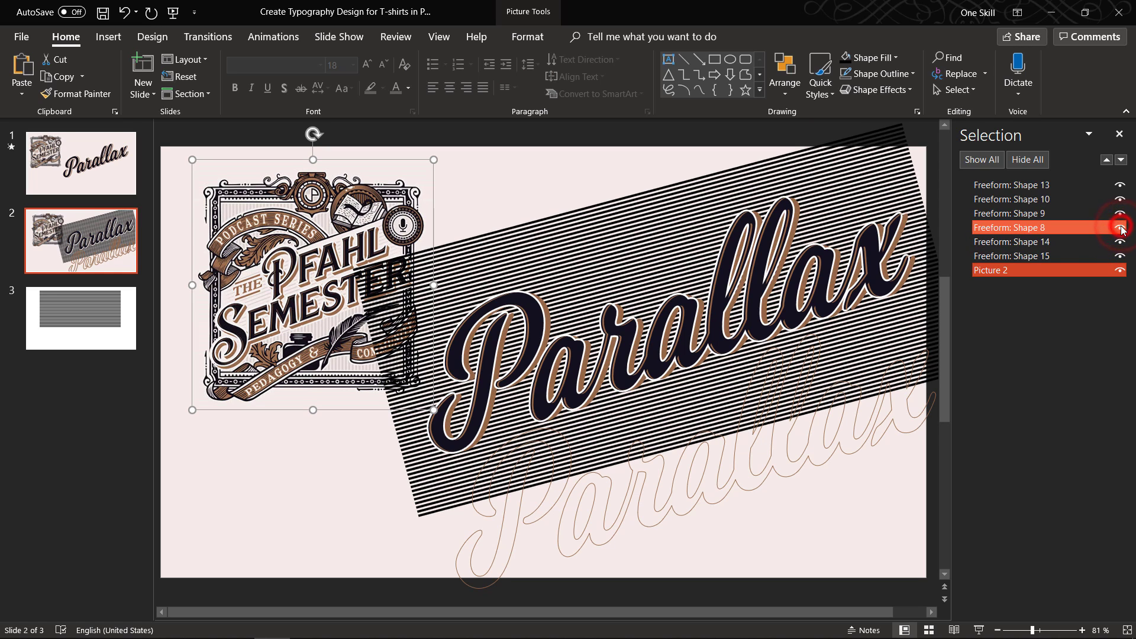
{"action": "left_click", "coordinate": [1031, 230]}
{"action": "left_click", "coordinate": [1032, 255], "text": "ctrl"}
{"action": "left_click", "coordinate": [1031, 256]}
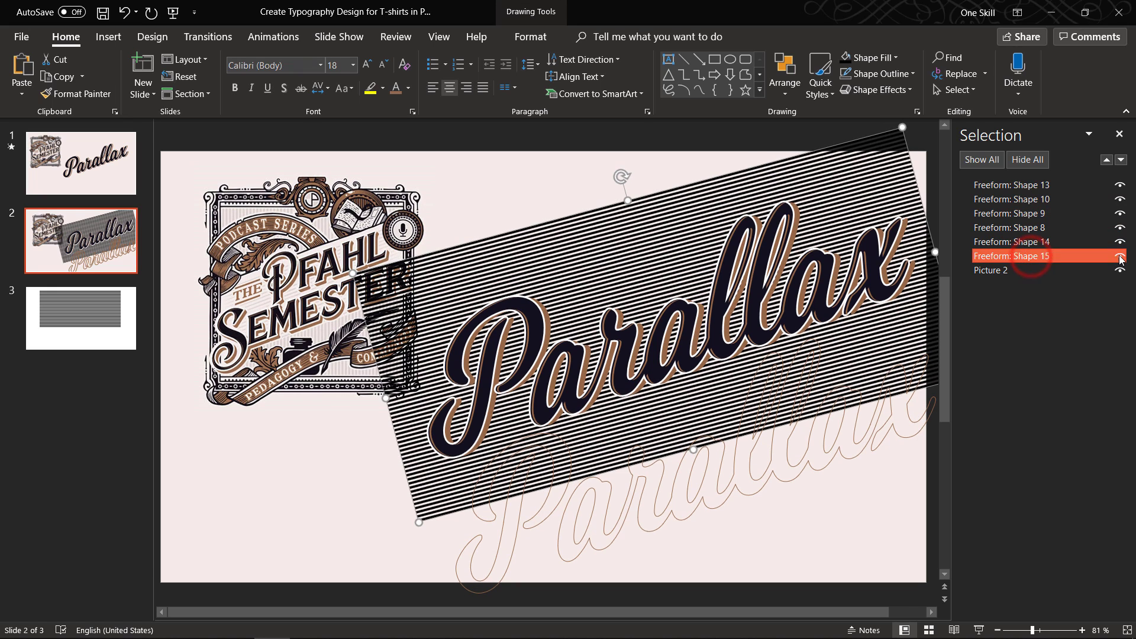
{"action": "left_click", "coordinate": [1121, 257]}
{"action": "left_click", "coordinate": [1121, 256]}
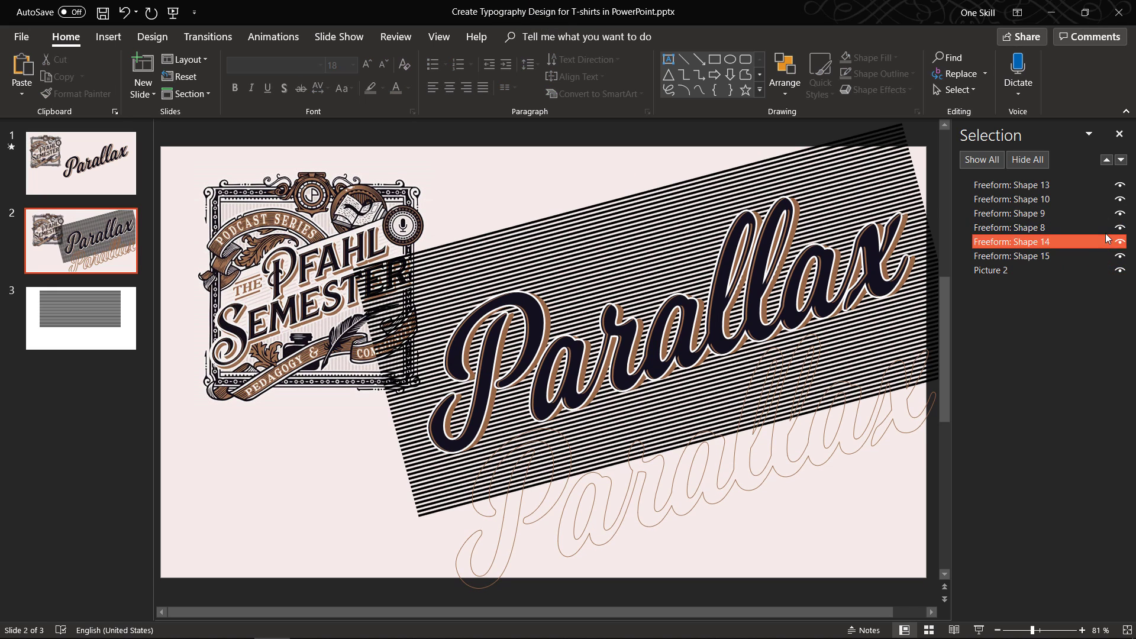
{"action": "left_click", "coordinate": [1121, 242]}
{"action": "left_click", "coordinate": [1123, 244]}
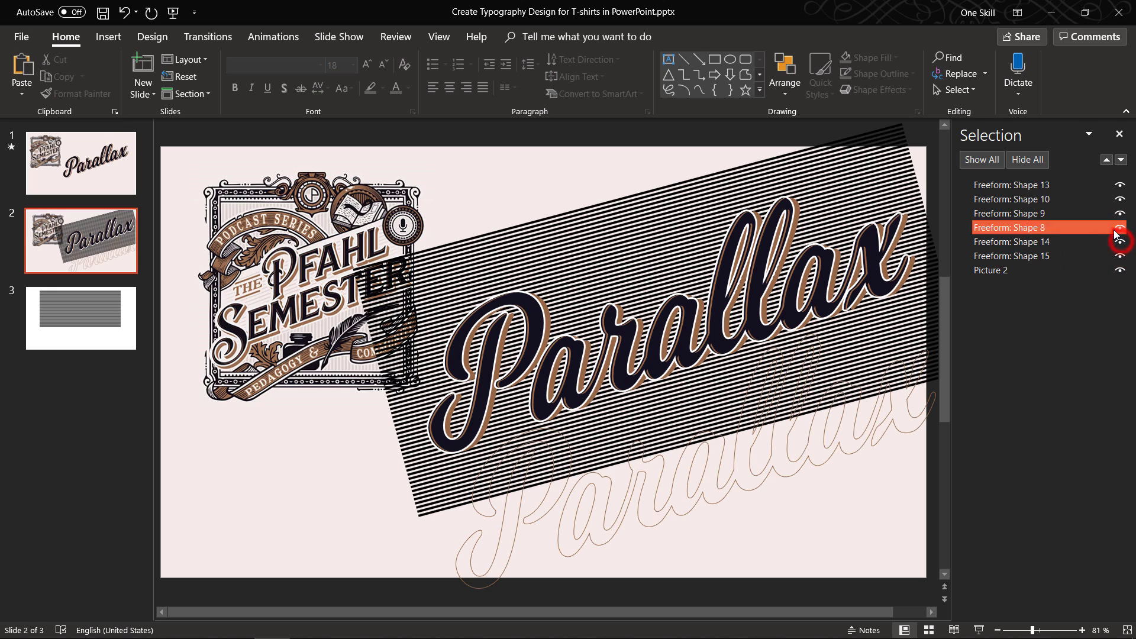
Select the brown shadow and striped shape together and Intersect them
{"action": "left_click", "coordinate": [1118, 231]}
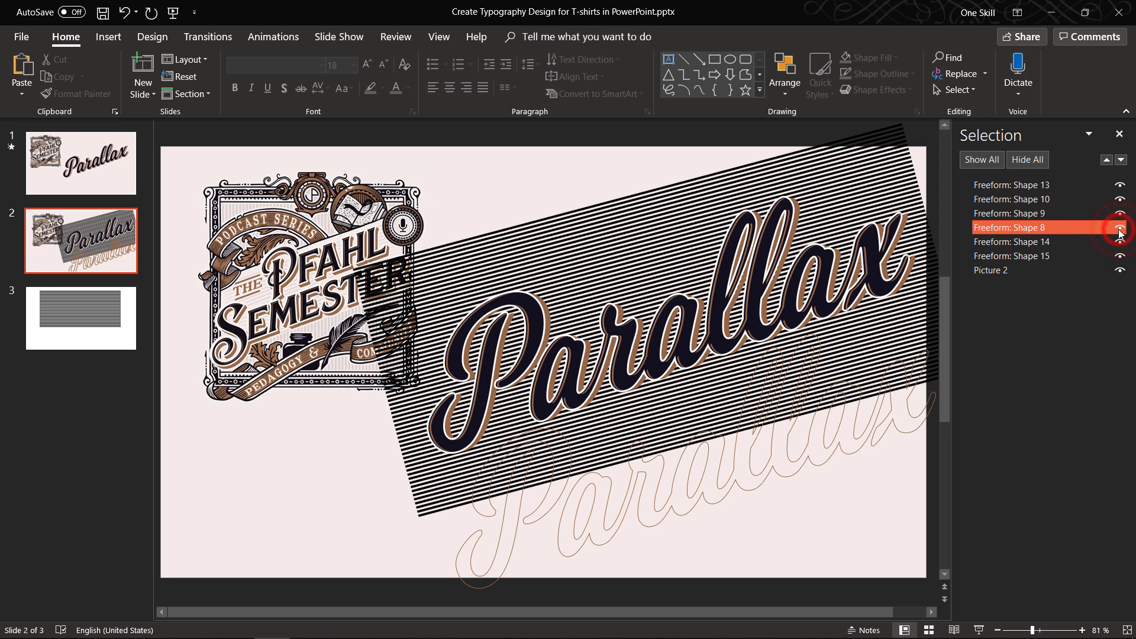
{"action": "key", "text": "ctrl"}
{"action": "left_click", "coordinate": [1037, 255], "text": "ctrl"}
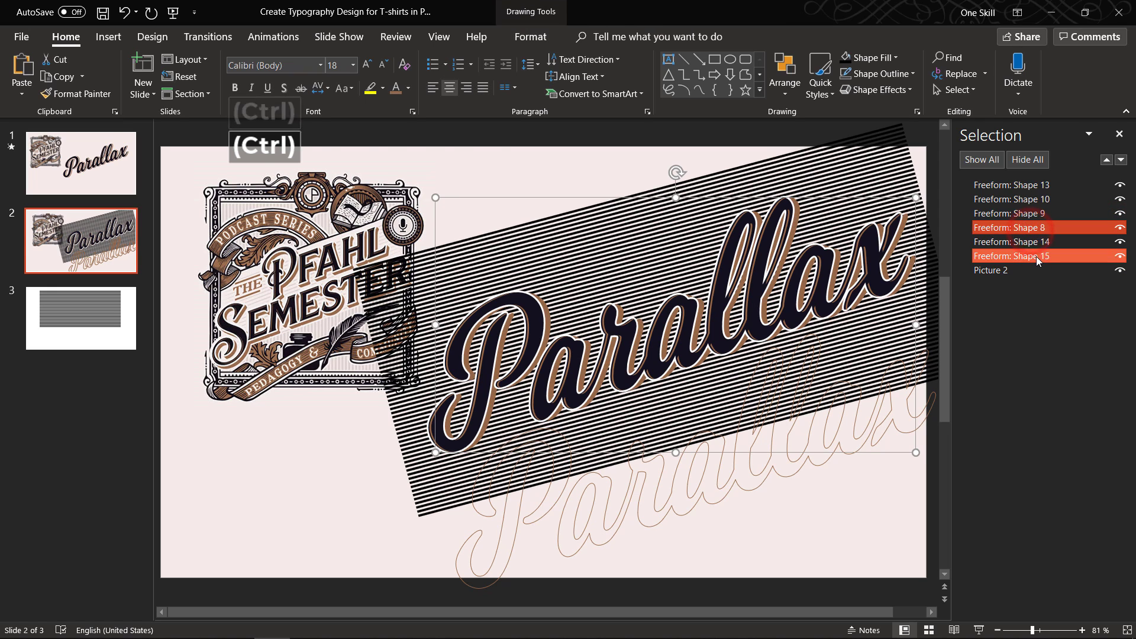
{"action": "left_click", "coordinate": [1048, 270], "text": "ctrl"}
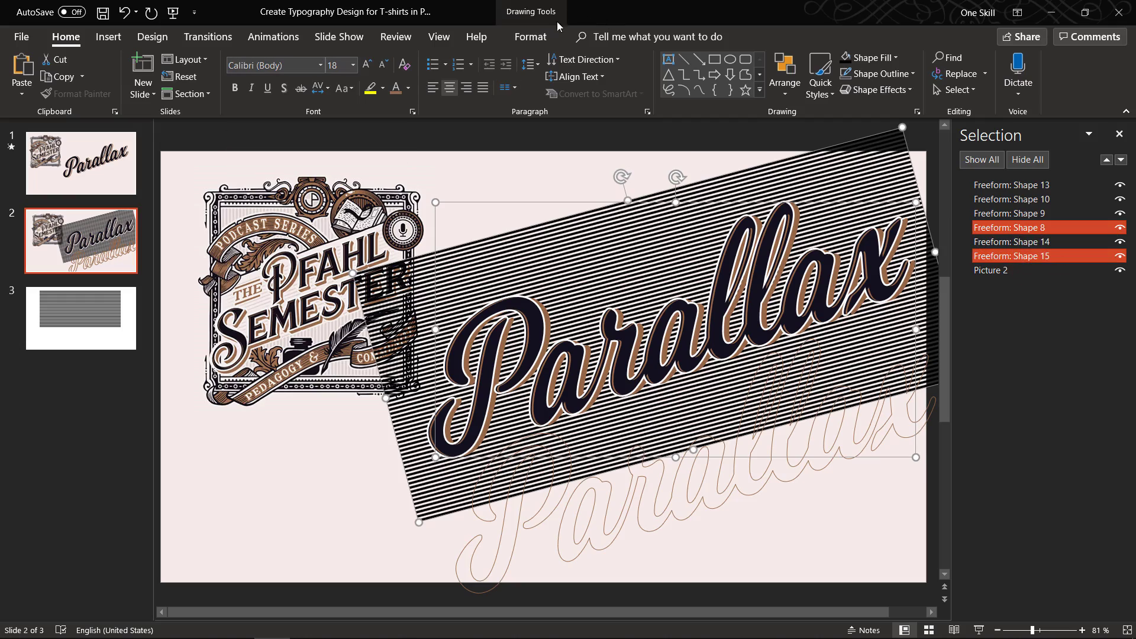
{"action": "left_click", "coordinate": [530, 37]}
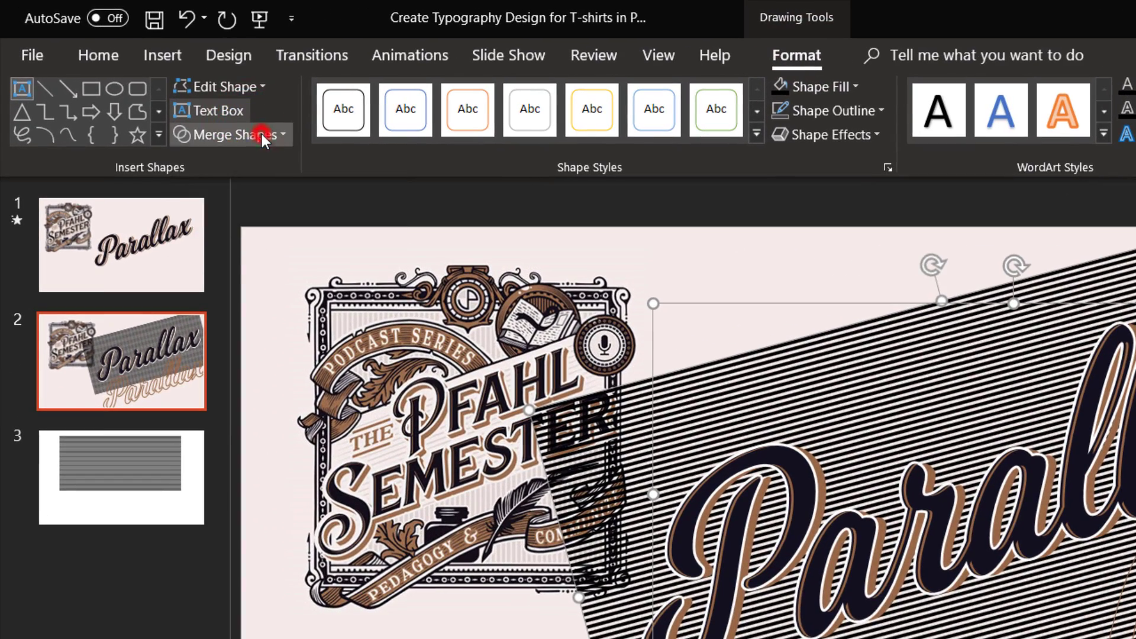
{"action": "left_click", "coordinate": [177, 90]}
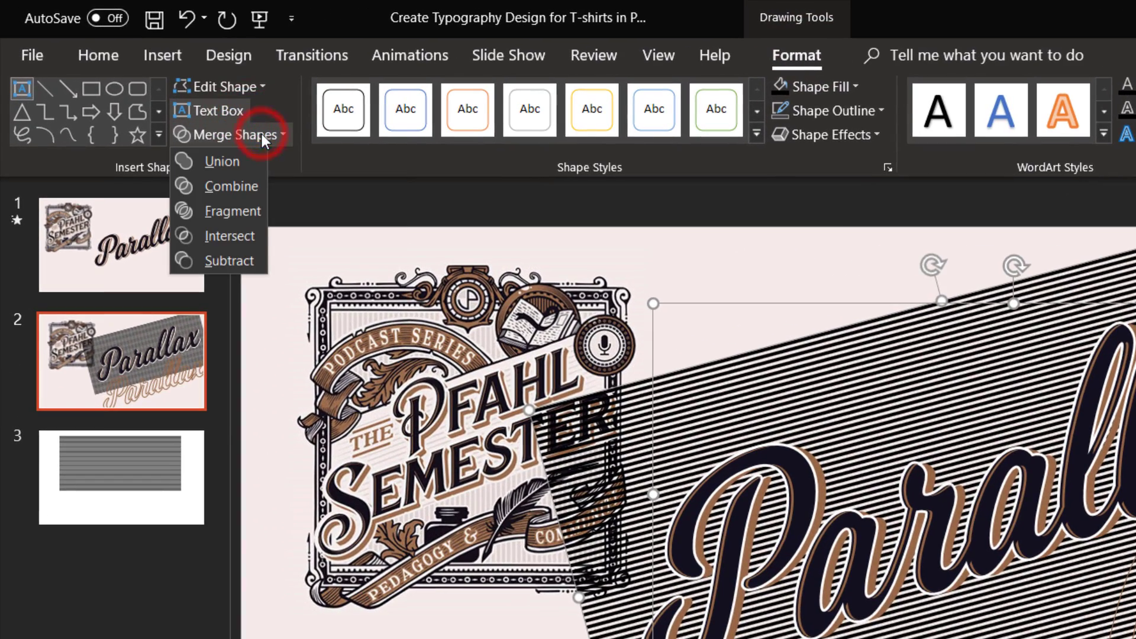
{"action": "left_click", "coordinate": [239, 235]}
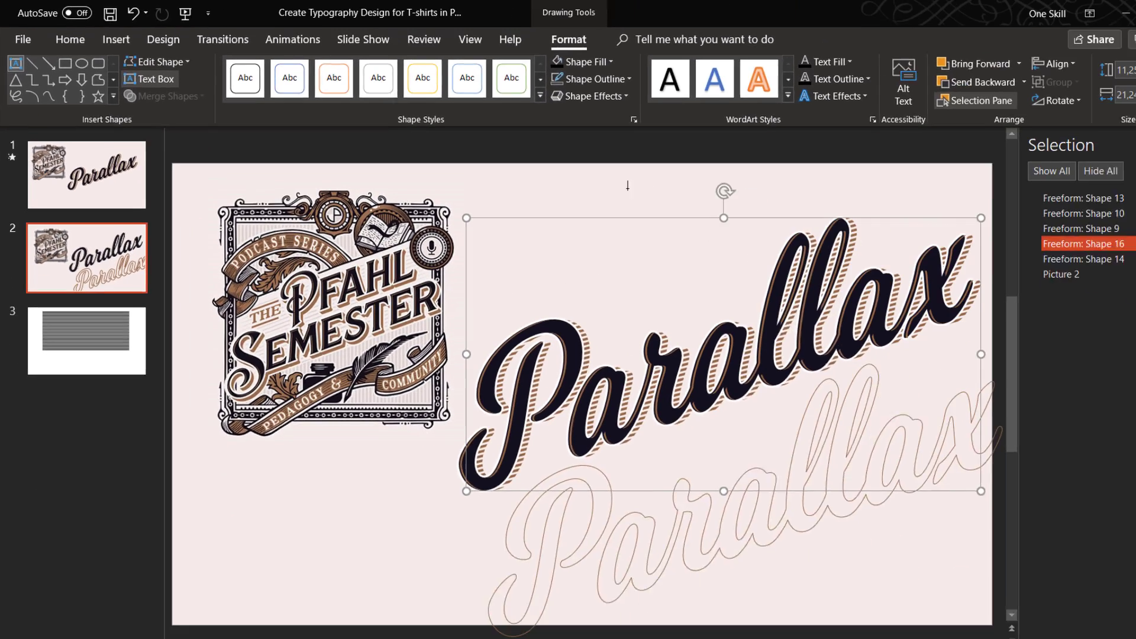
Select both the outline Parallax and the striped-shadow Parallax shapes together
{"action": "left_click", "coordinate": [844, 258]}
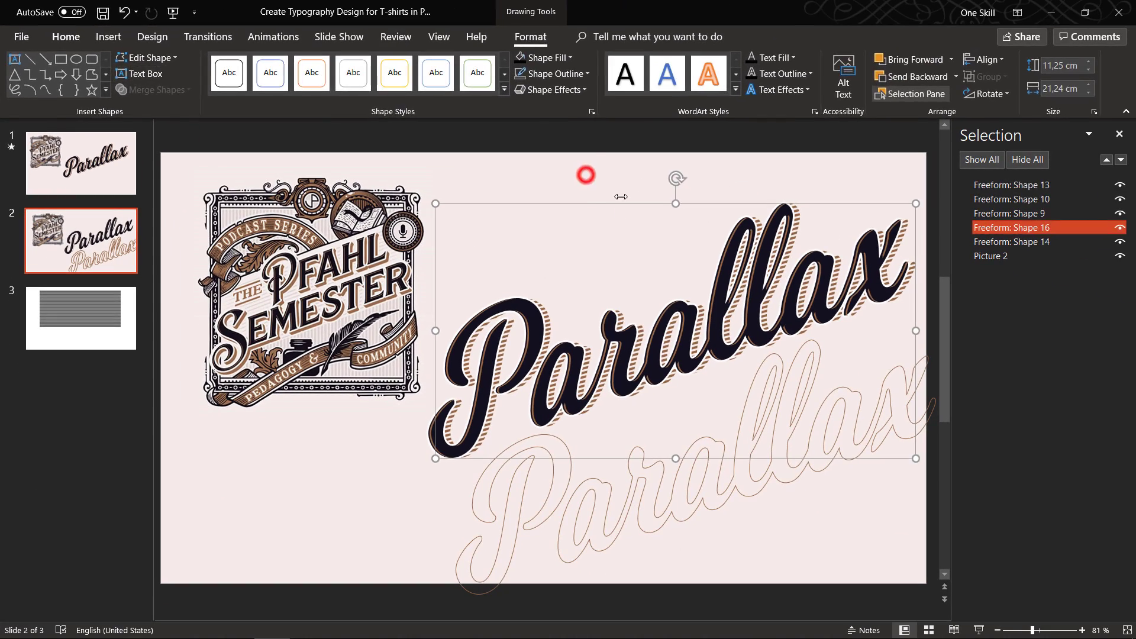
{"action": "left_click", "coordinate": [623, 203]}
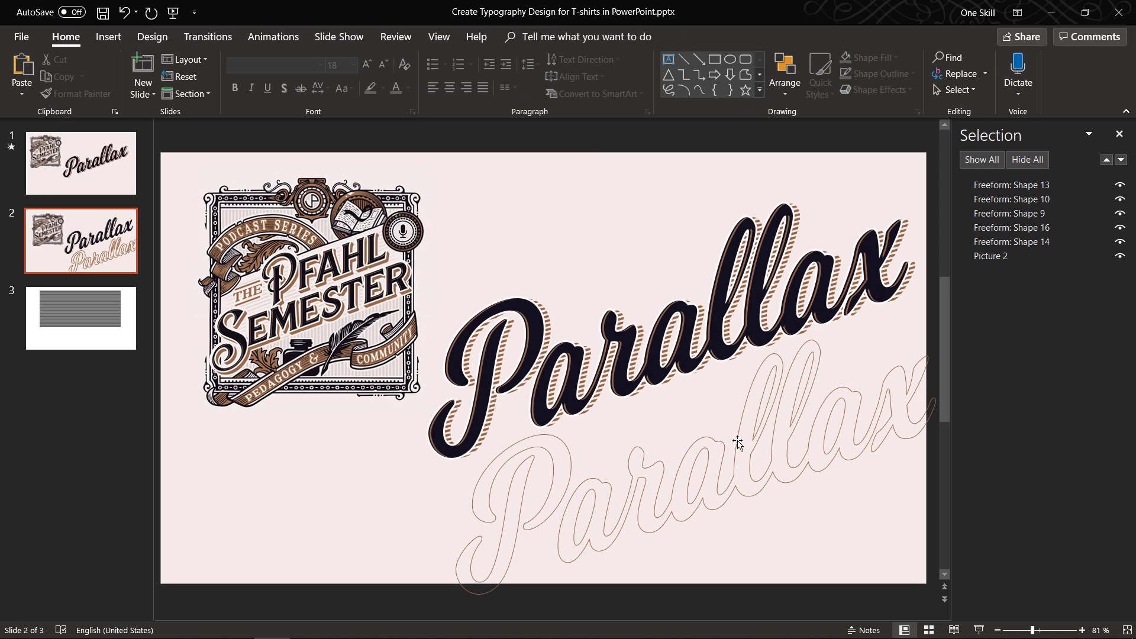
{"action": "left_click", "coordinate": [1000, 242]}
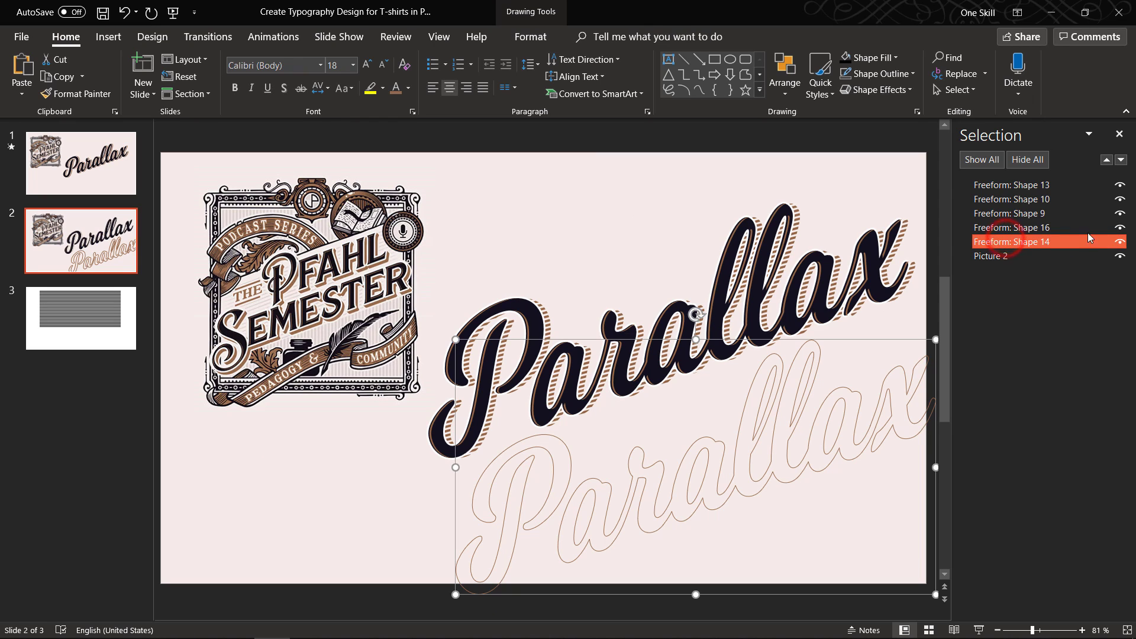
{"action": "left_click", "coordinate": [1042, 227], "text": "ctrl"}
{"action": "left_click", "coordinate": [1041, 228]}
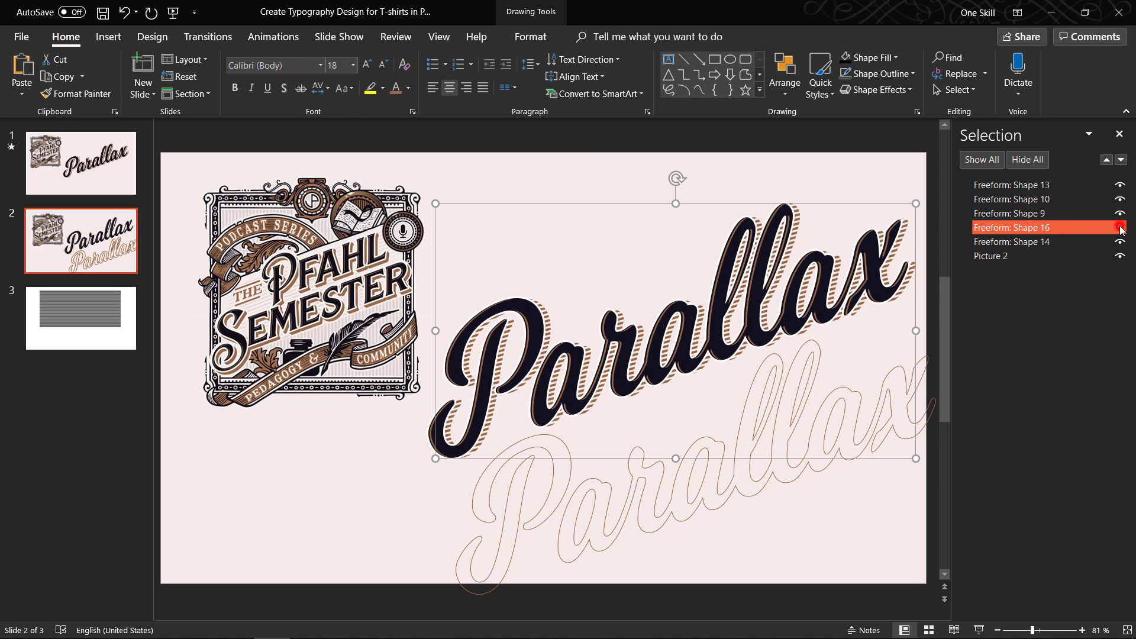
{"action": "left_click", "coordinate": [1120, 227]}
{"action": "left_click", "coordinate": [1120, 228]}
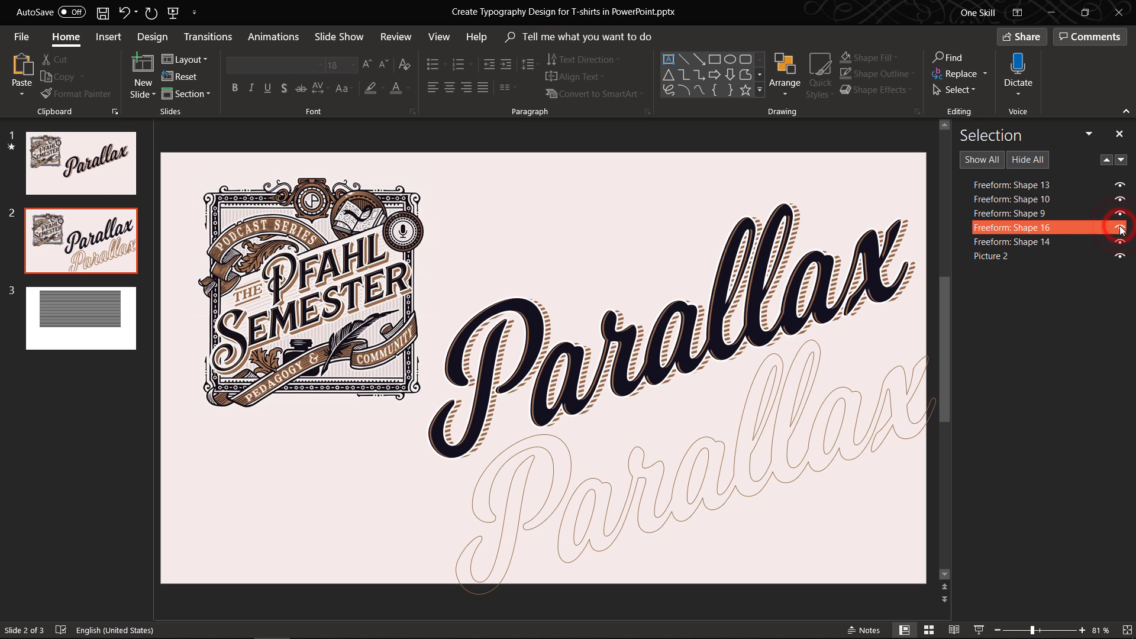
{"action": "left_click", "coordinate": [1025, 229]}
{"action": "left_click", "coordinate": [1028, 243], "text": "ctrl"}
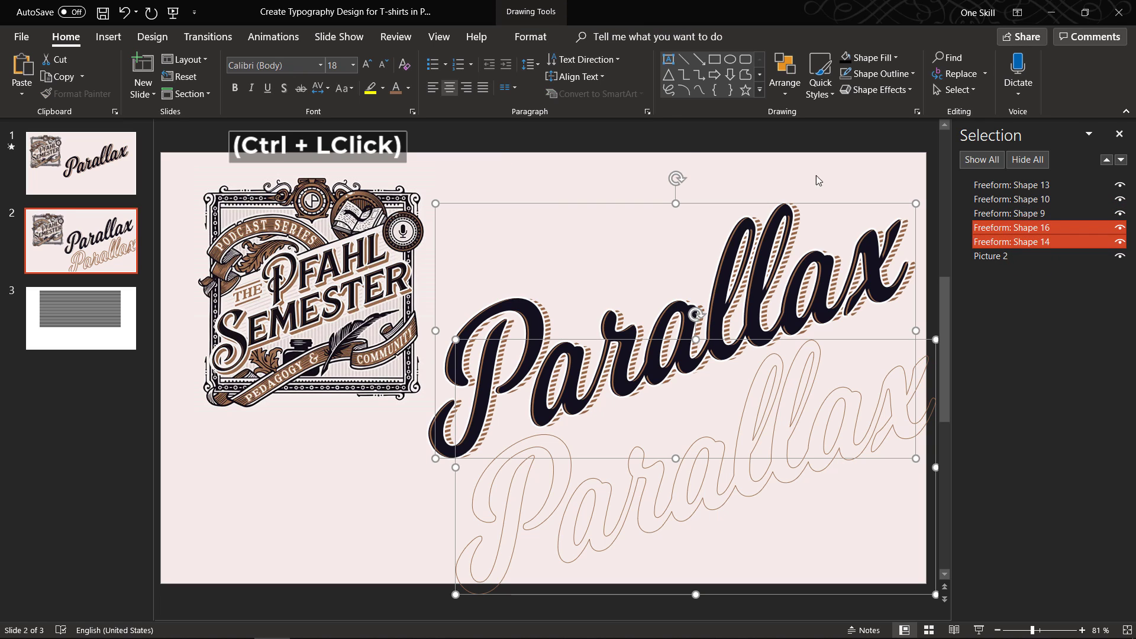
Align the two Parallax shapes along their left edges and their tops
{"action": "left_click", "coordinate": [539, 40]}
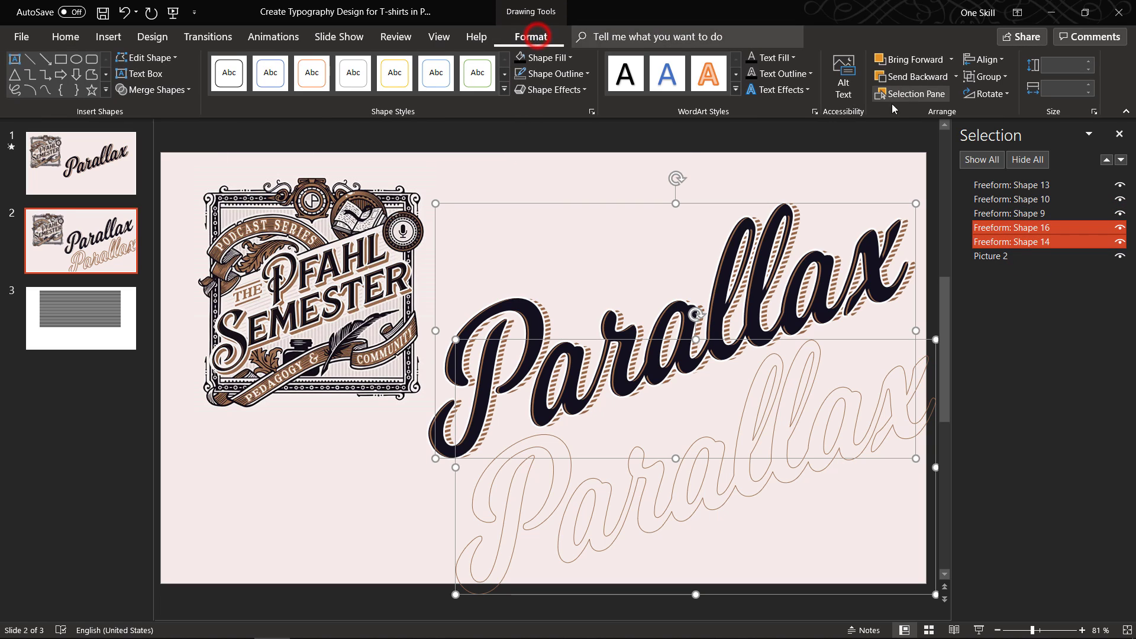
{"action": "left_click", "coordinate": [993, 61]}
{"action": "left_click", "coordinate": [986, 90]}
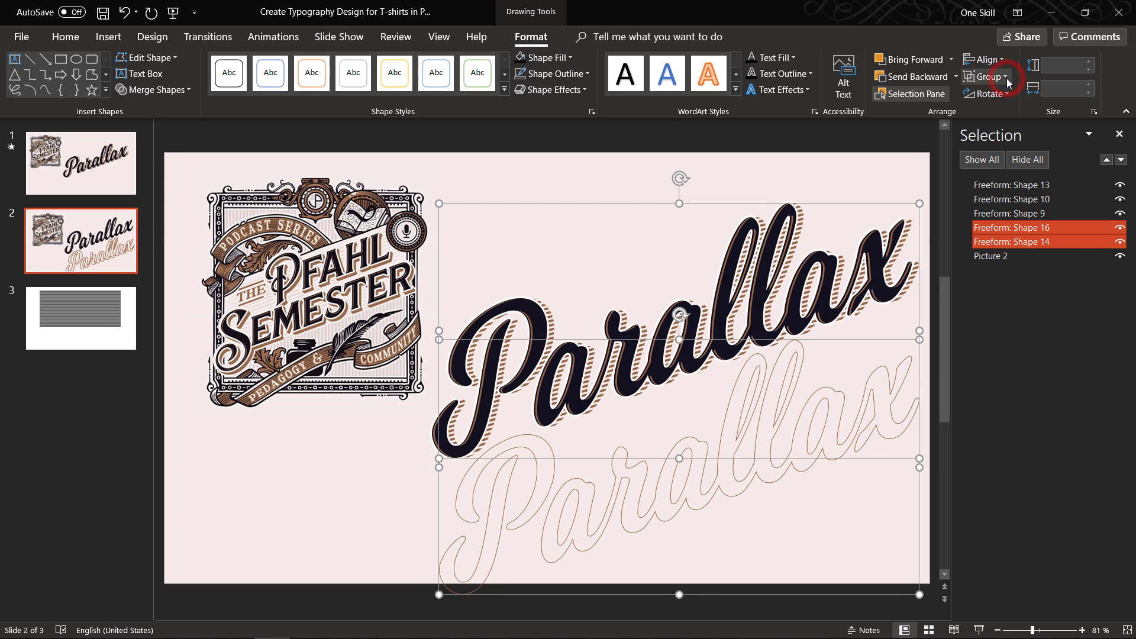
{"action": "left_click", "coordinate": [990, 61]}
{"action": "left_click", "coordinate": [1008, 132]}
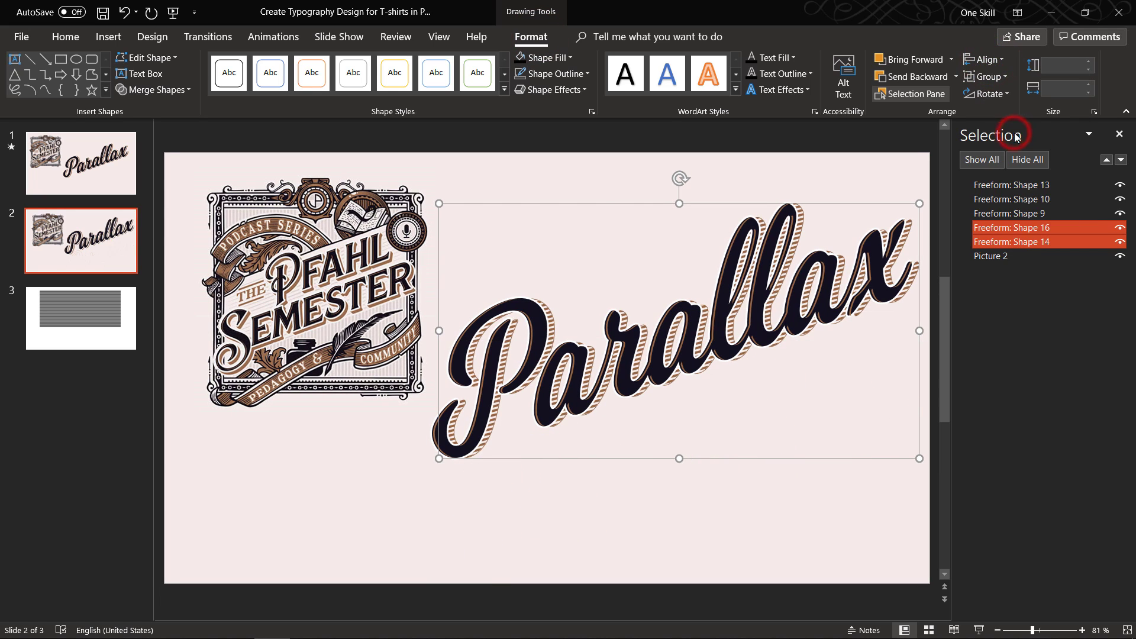
Close the object list, deselect the shapes, and select the third slide with the stripes
{"action": "left_click", "coordinate": [1121, 134]}
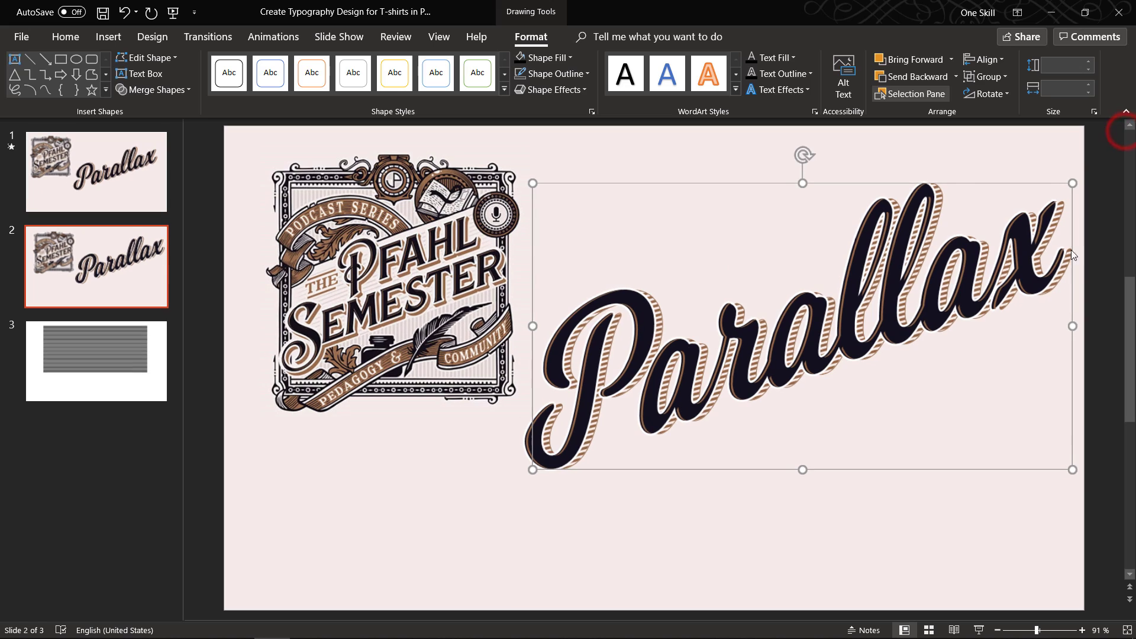
{"action": "left_click", "coordinate": [937, 147]}
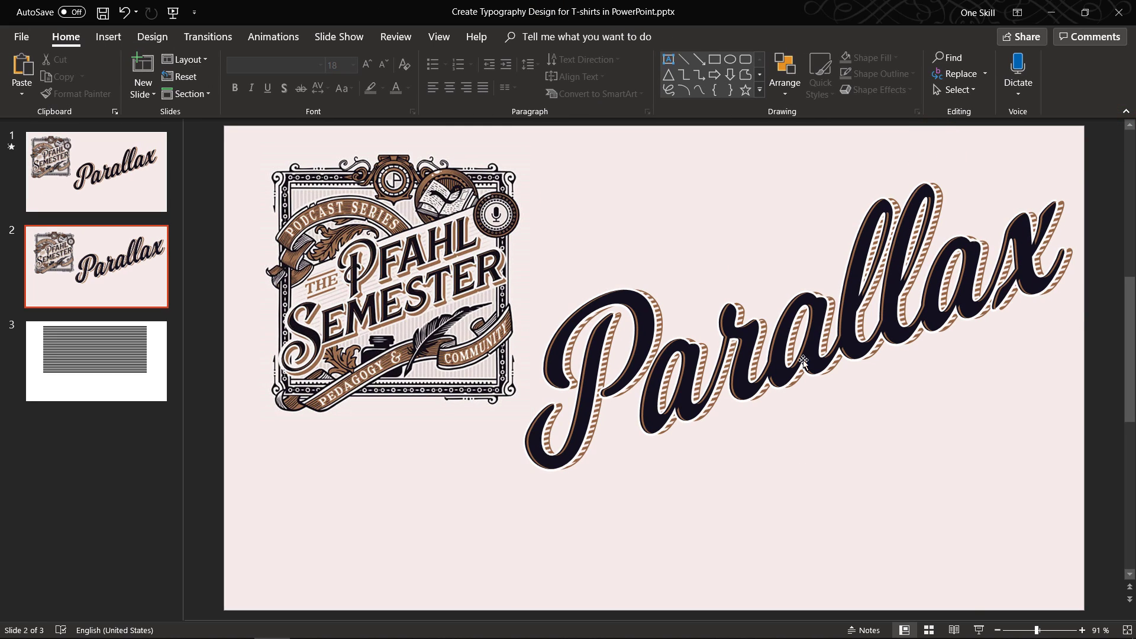
{"action": "left_click", "coordinate": [98, 364]}
Delete the striped third slide, then browse the store's Parallax tee and hoodie listings
{"action": "key", "text": "Delete"}
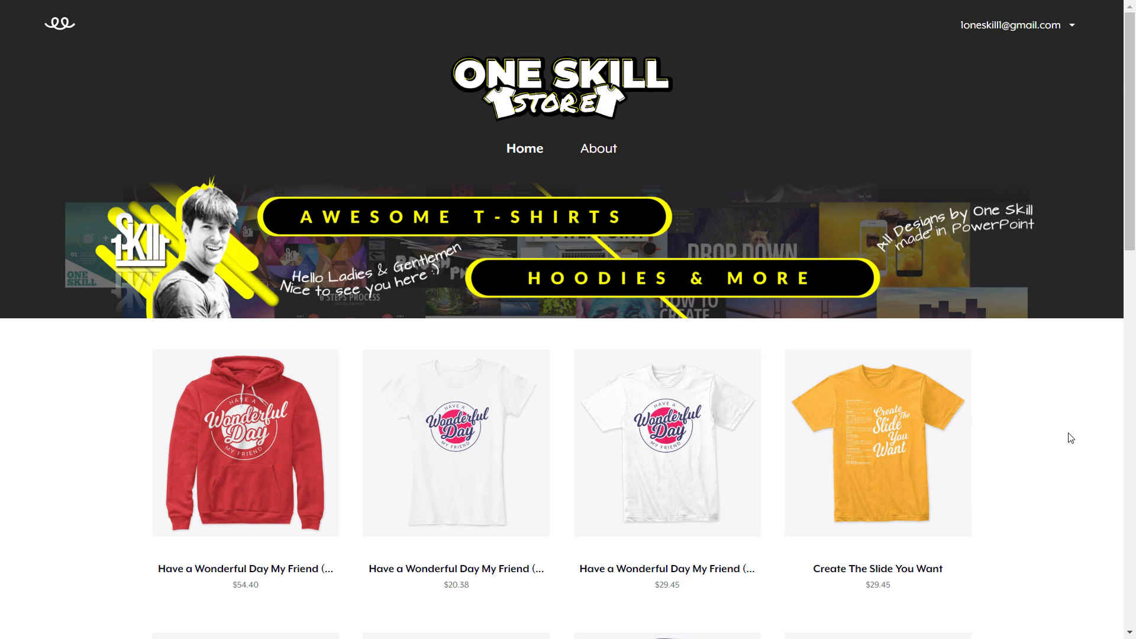
{"action": "scroll", "coordinate": [1065, 420], "scroll_direction": "down", "scroll_amount": 4}
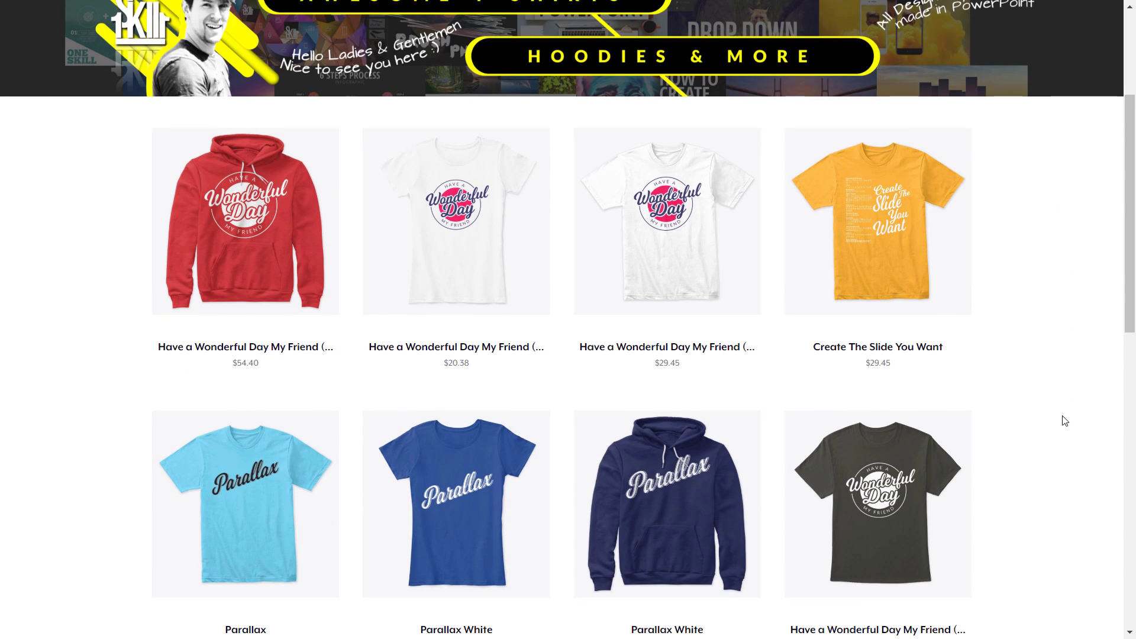
{"action": "scroll", "coordinate": [1041, 414], "scroll_direction": "up", "scroll_amount": 3}
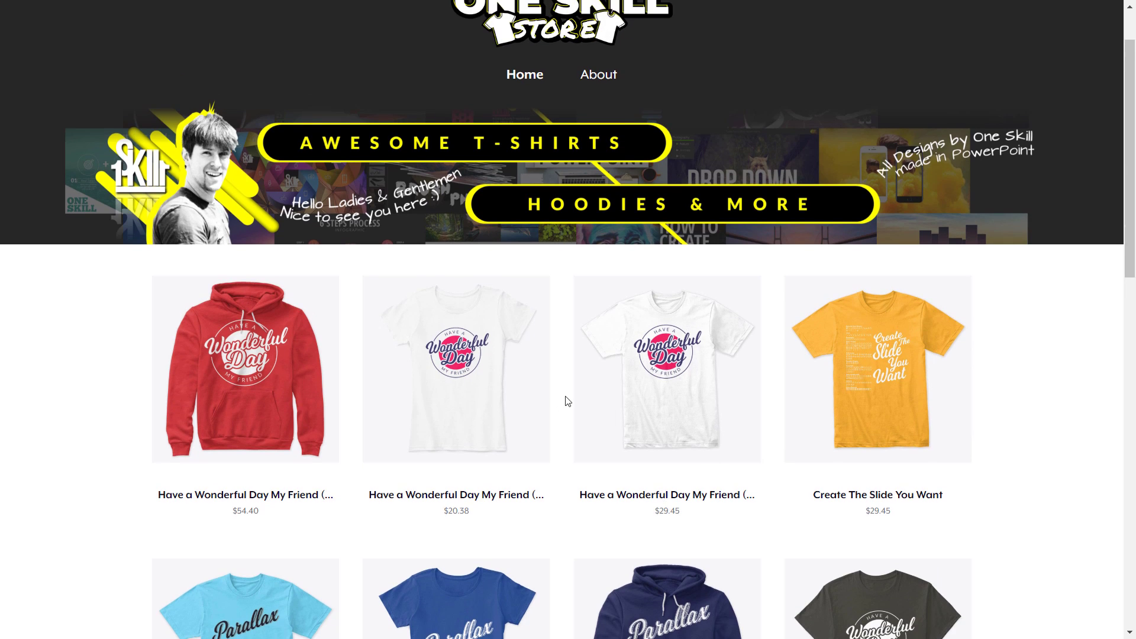
{"action": "scroll", "coordinate": [607, 412], "scroll_direction": "up", "scroll_amount": 1}
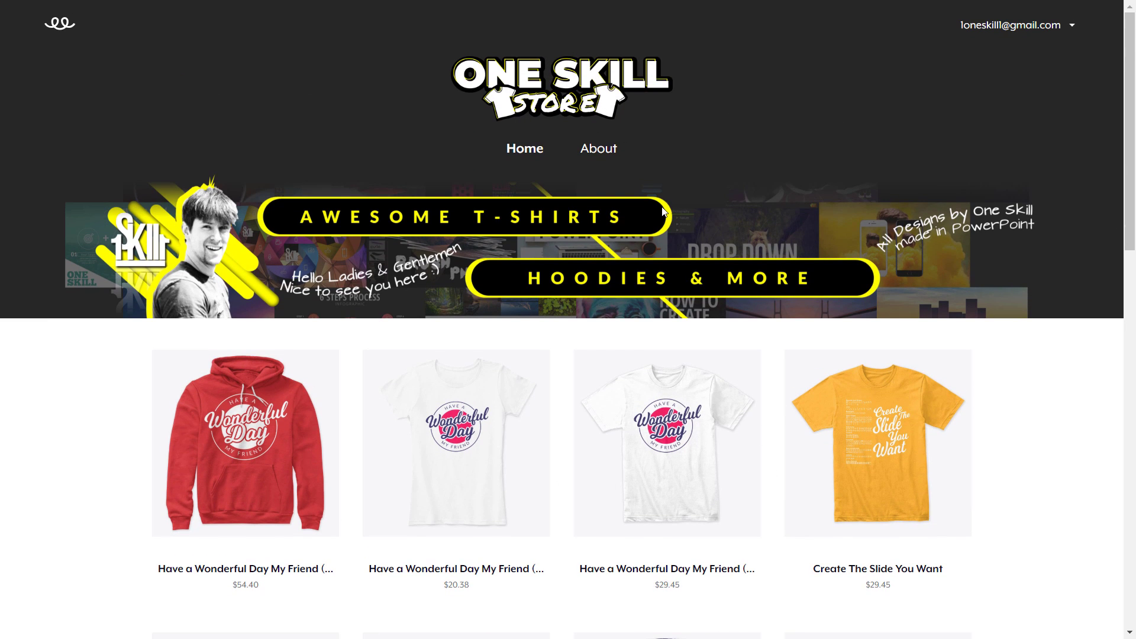
{"action": "scroll", "coordinate": [844, 310], "scroll_direction": "down", "scroll_amount": 3}
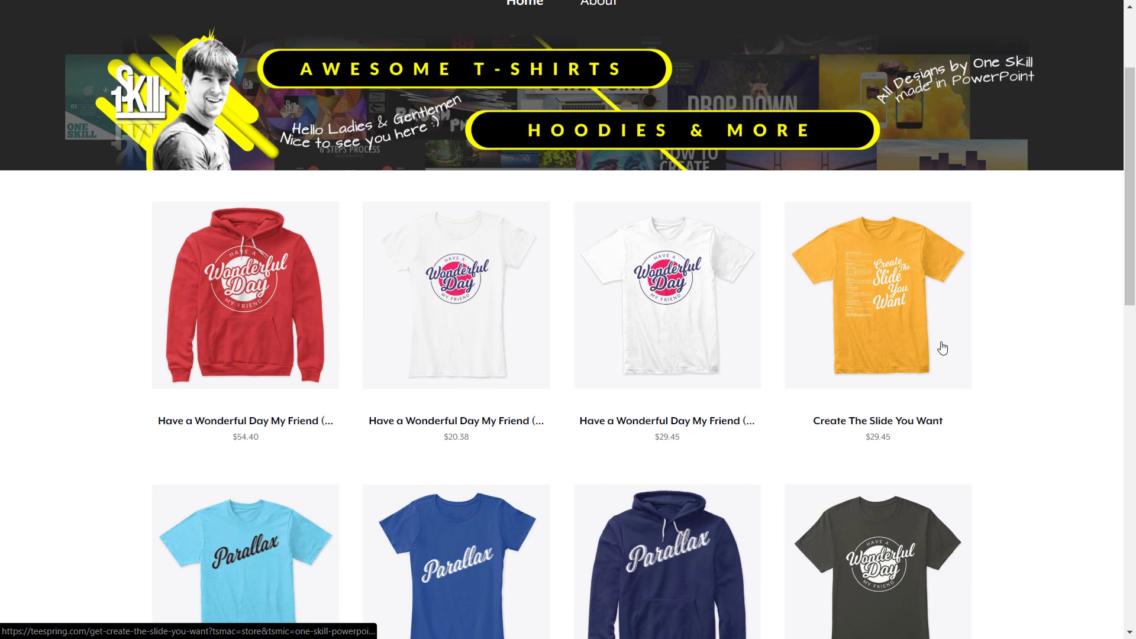
{"action": "scroll", "coordinate": [946, 347], "scroll_direction": "up", "scroll_amount": 3}
{"action": "scroll", "coordinate": [1016, 373], "scroll_direction": "down", "scroll_amount": 1}
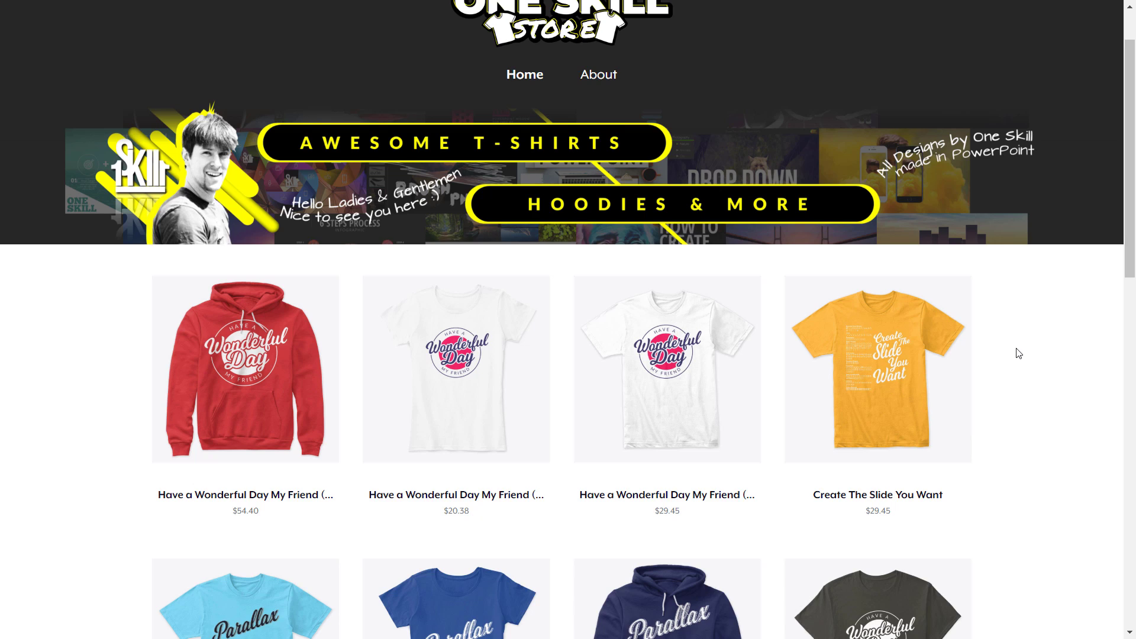
{"action": "scroll", "coordinate": [1020, 353], "scroll_direction": "up", "scroll_amount": 1}
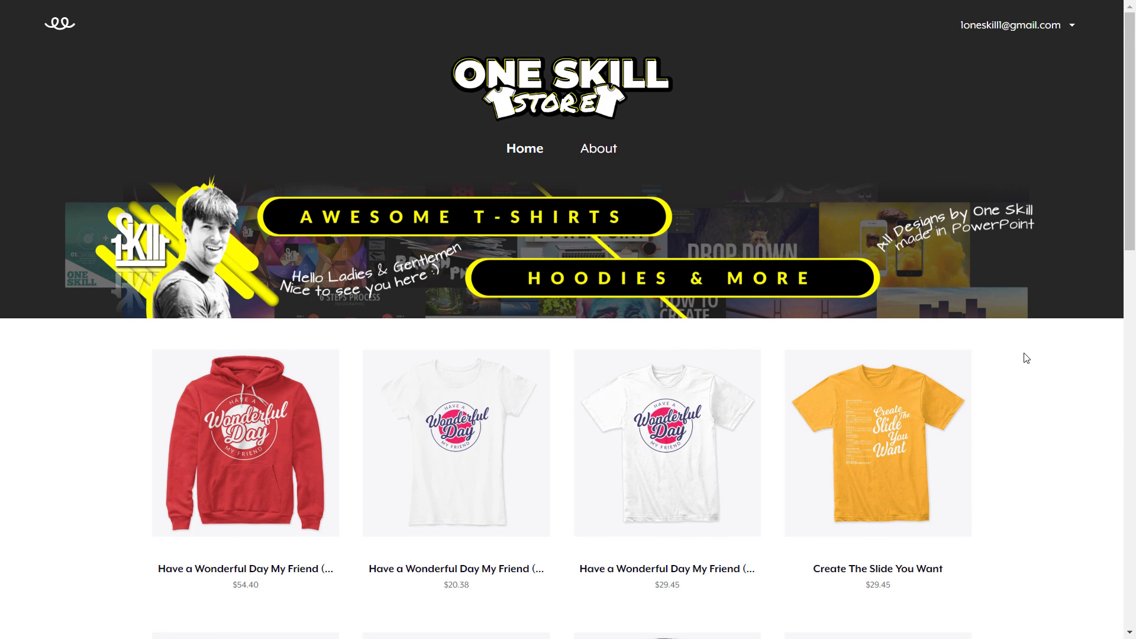